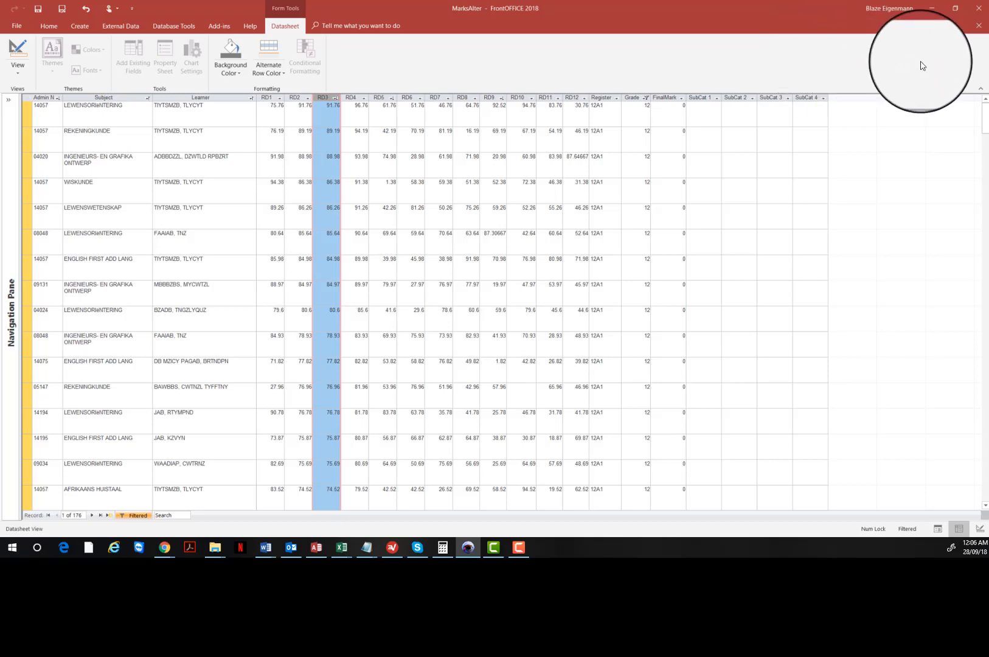
Restore the MarksAlter datasheet to a floating window, move it and the Data Editing form aside, and bring the Switchboard to the front.
left_click(951, 24)
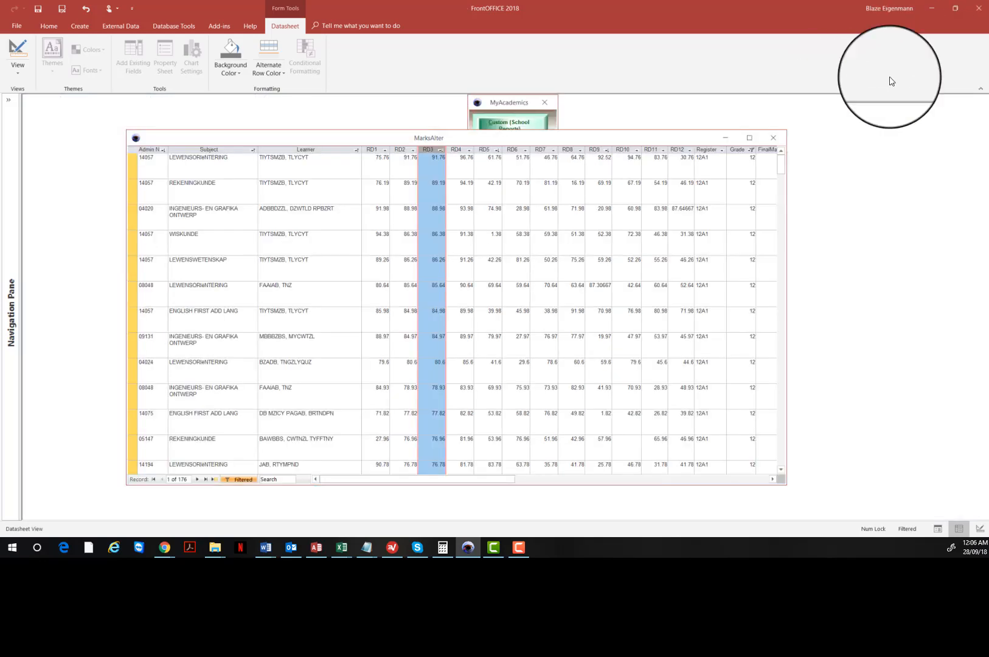
left_click_drag(654, 140, 600, 261)
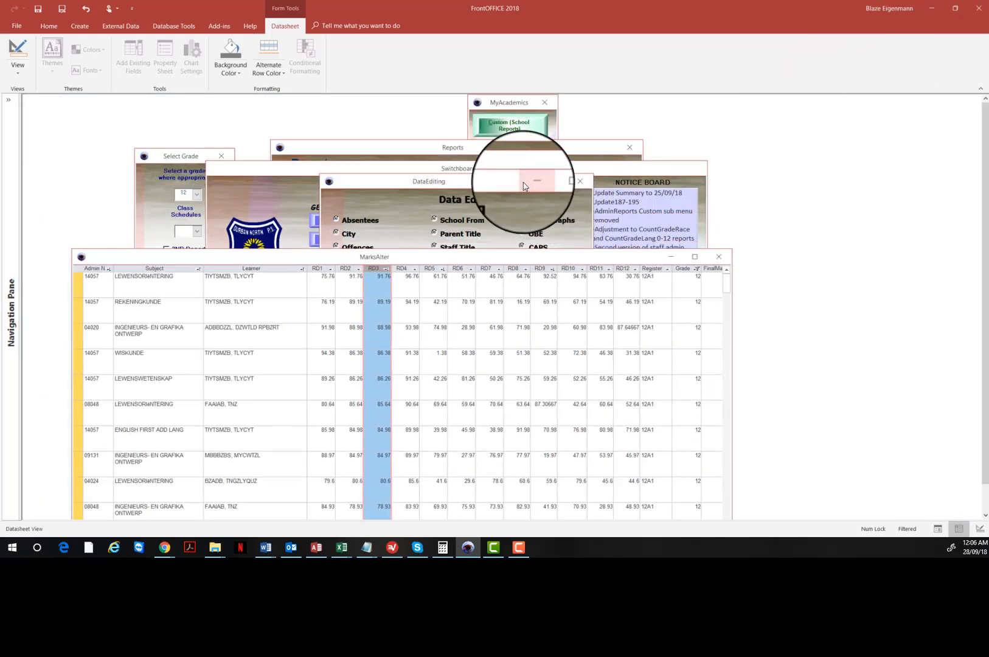
left_click_drag(524, 185, 856, 136)
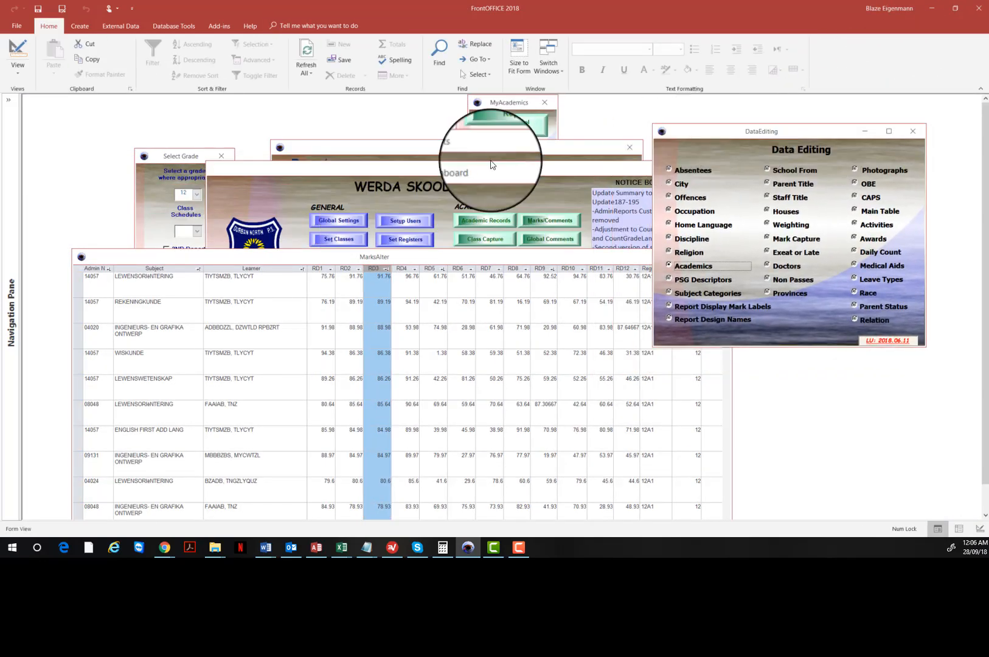
left_click(492, 169)
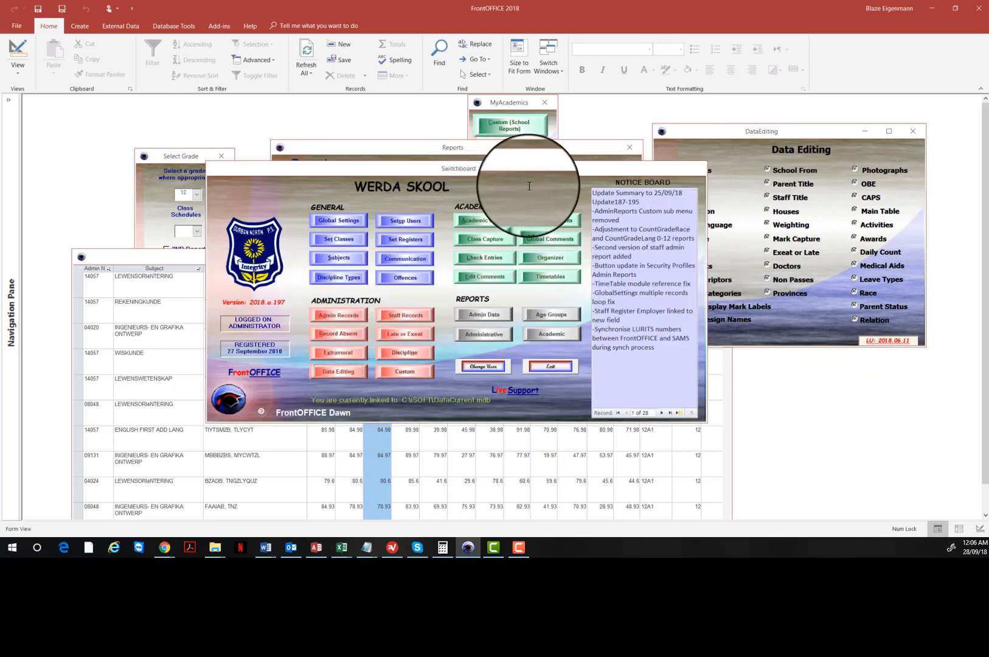
Open the custom school reports for grades 10-12 from the academic reports and relabel the Term 5 report as Trials.
left_click(561, 337)
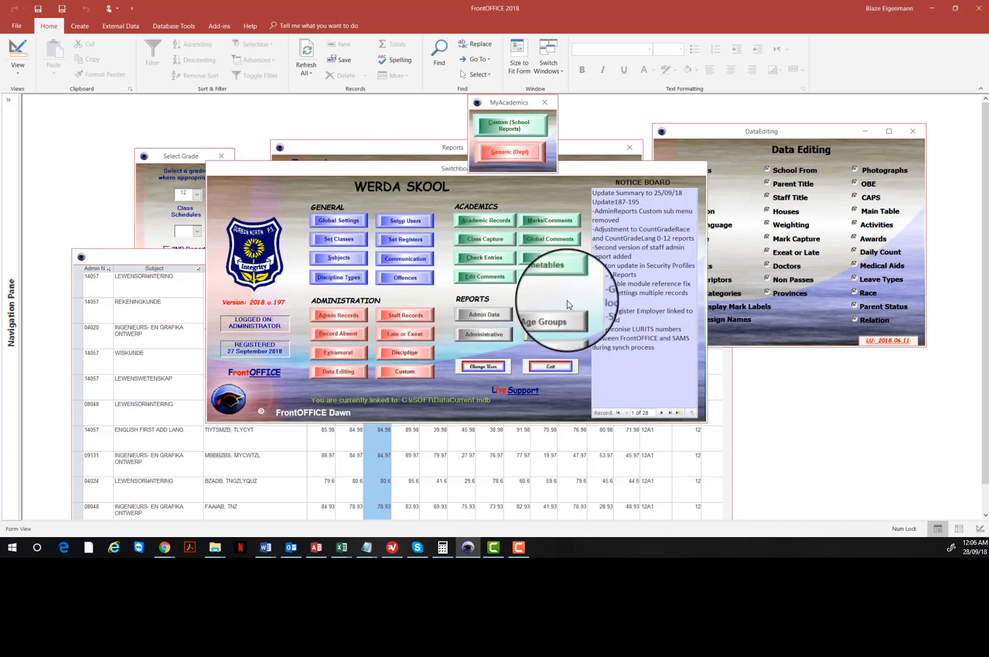
left_click(504, 153)
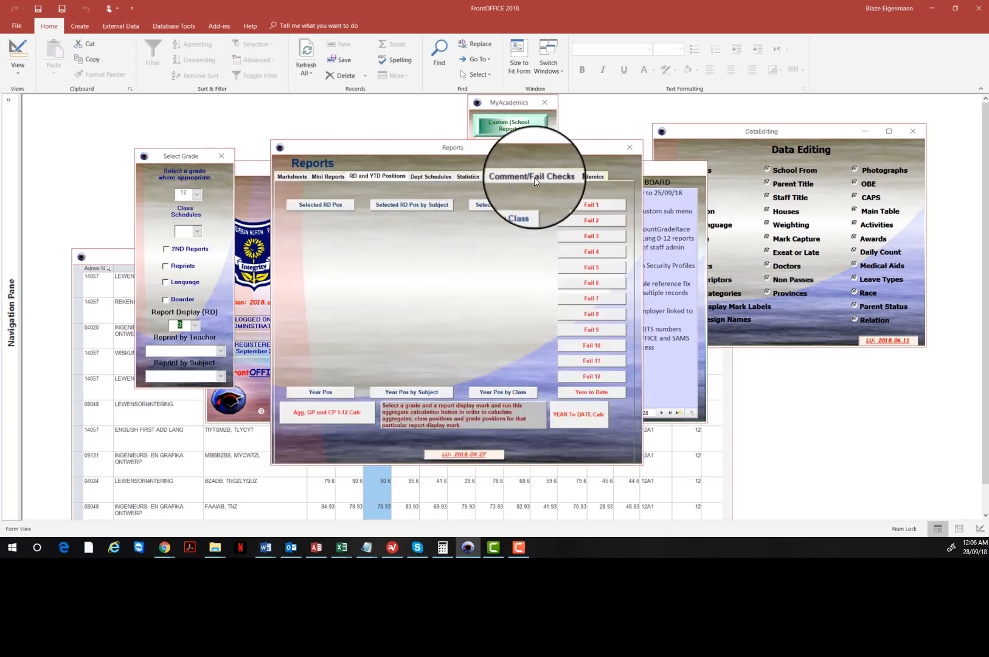
left_click(514, 126)
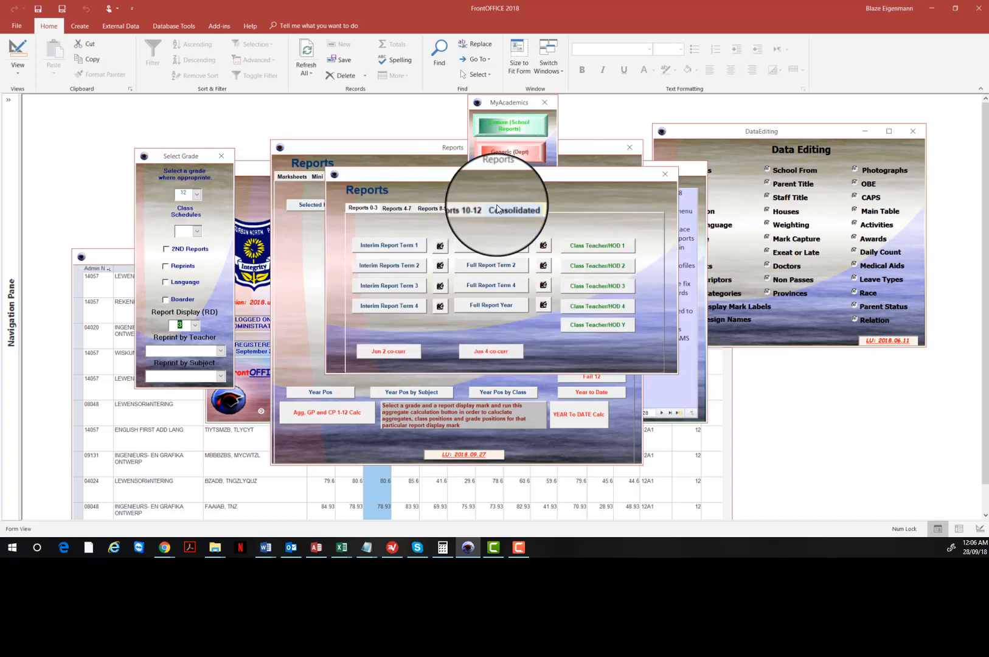
left_click(470, 208)
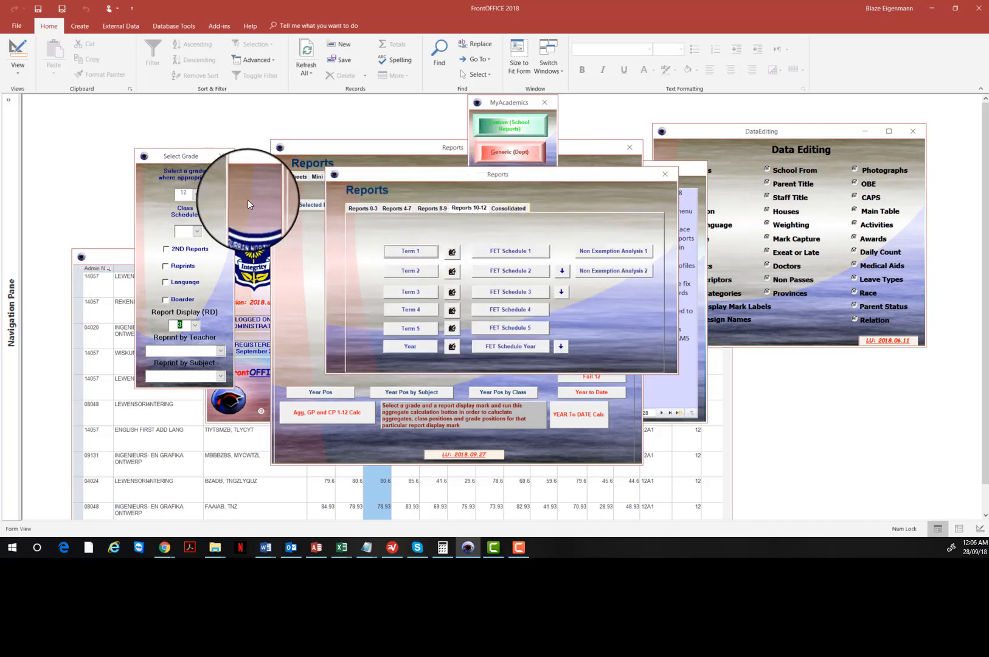
right_click(472, 181)
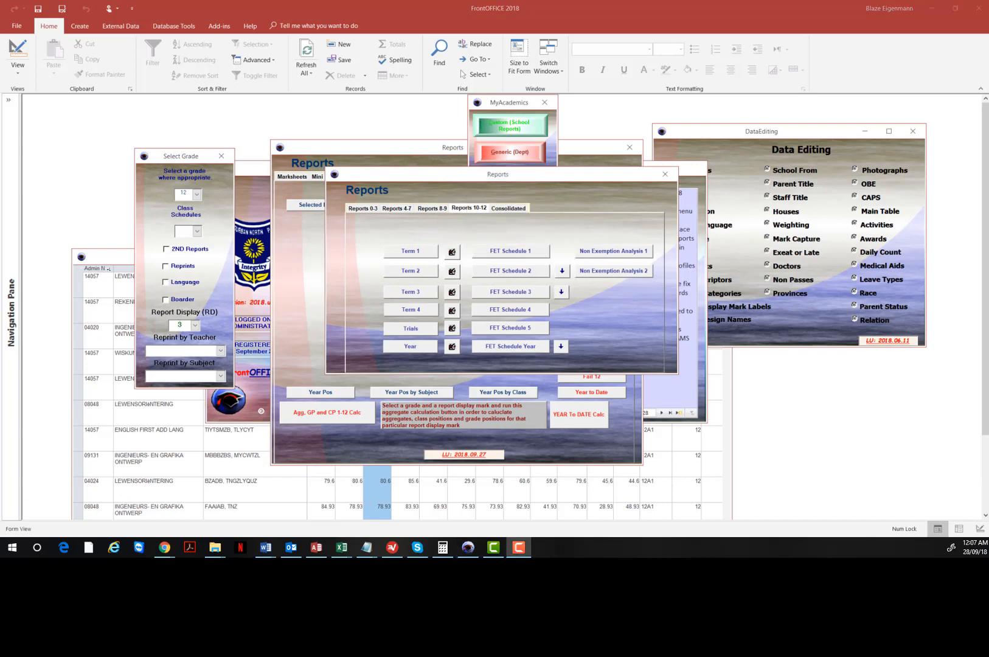
Preview the Trials report, inspect the learner percentage field's control source in Design View, and close the report.
left_click(401, 331)
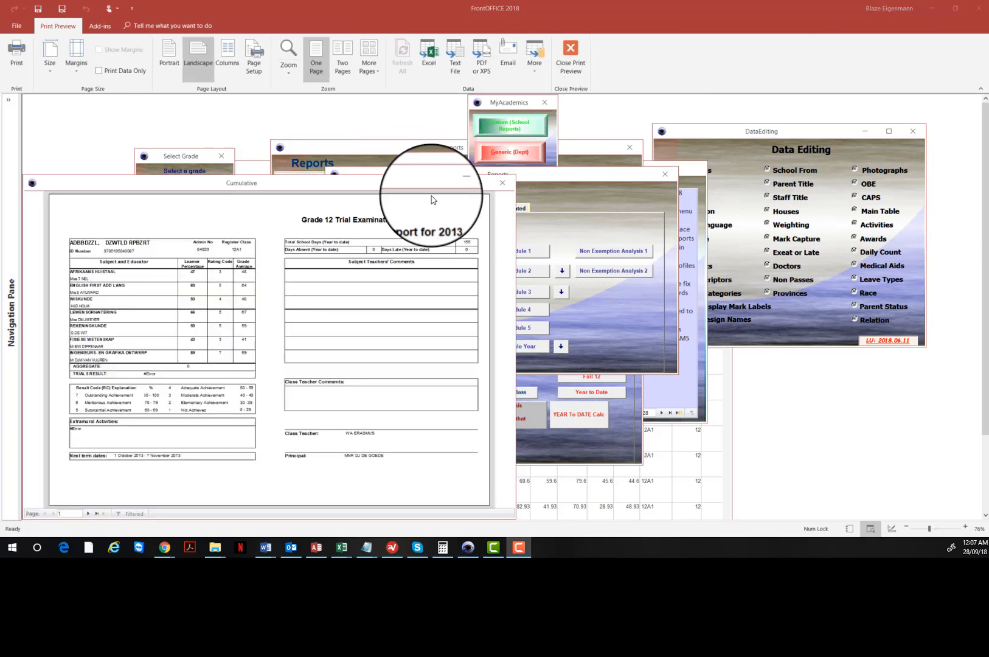
left_click(478, 182)
right_click(506, 240)
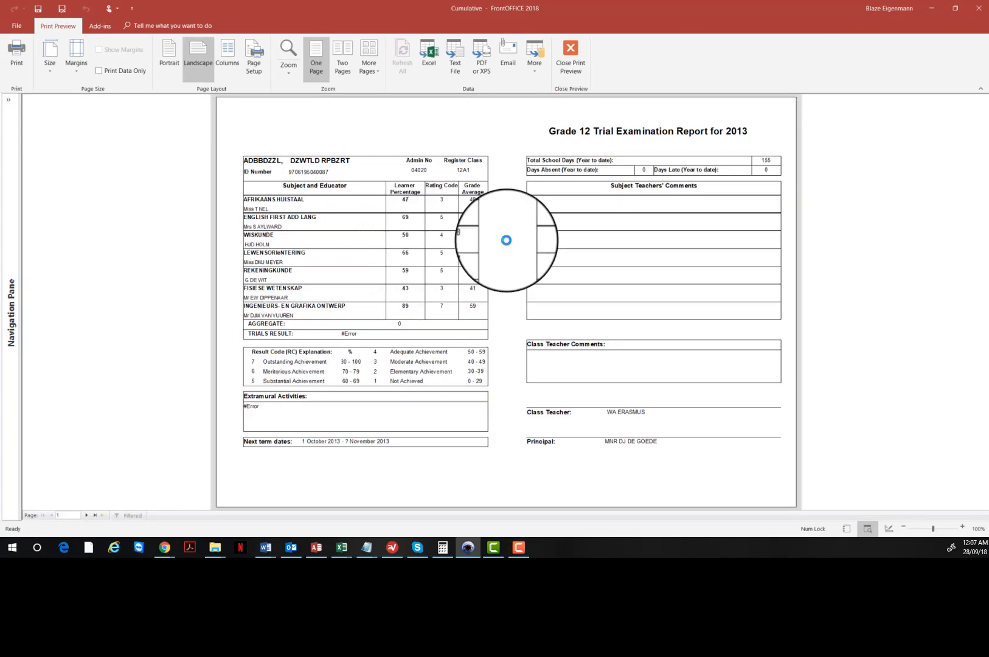
left_click(470, 260)
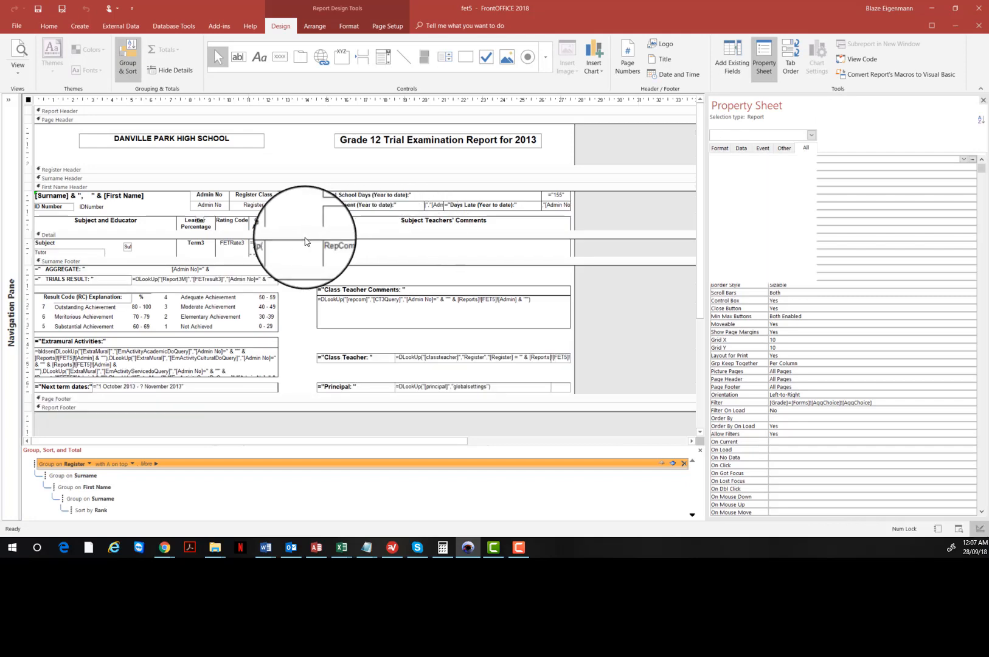
left_click(208, 247)
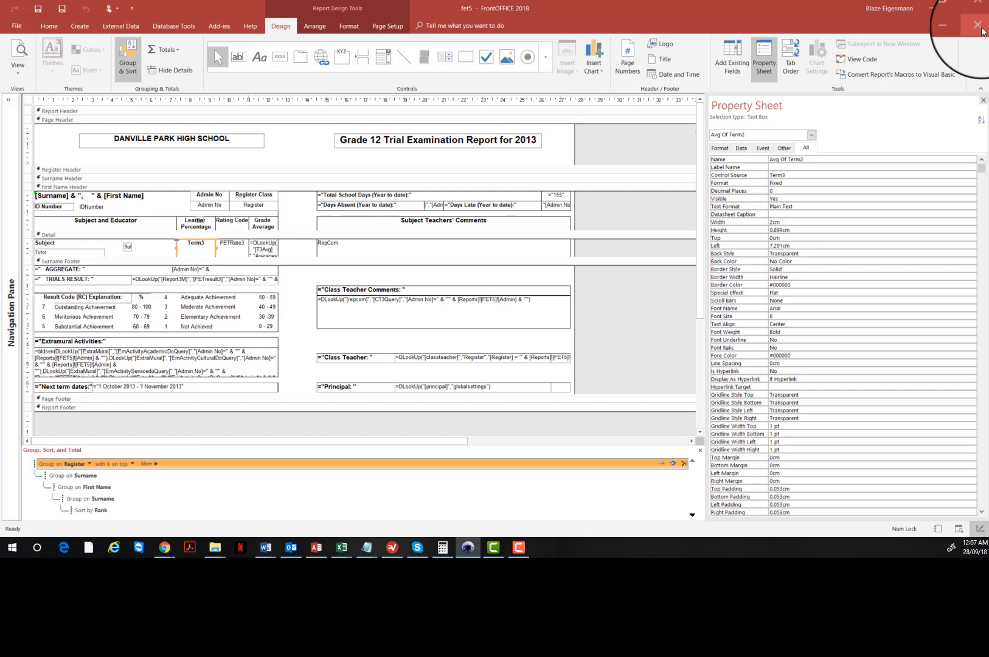
left_click(981, 32)
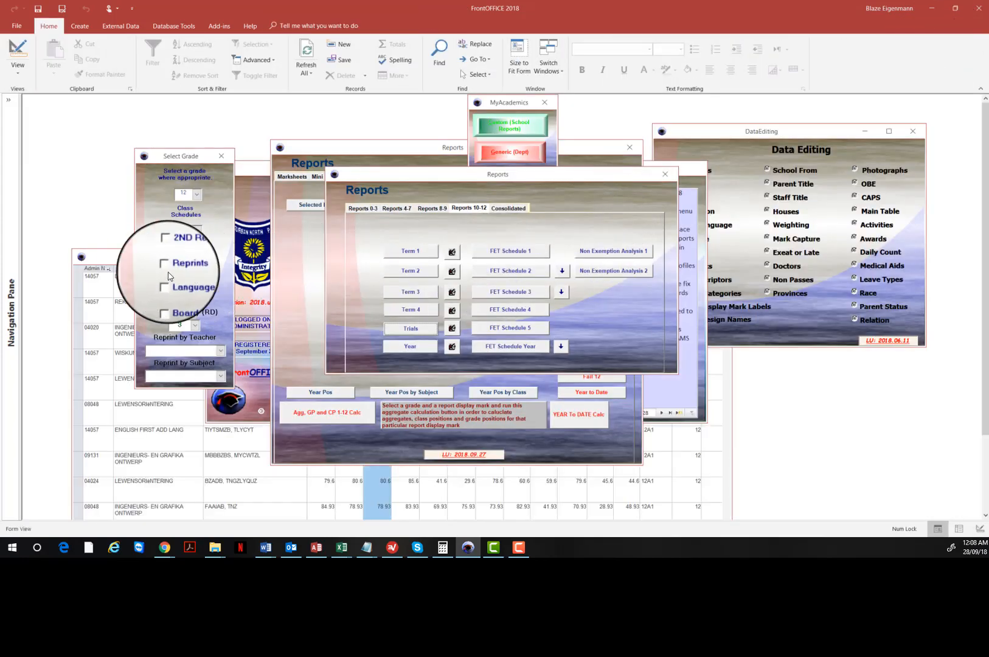
Bring the MarksAlter datasheet forward and select its whole RD3 column to examine those marks.
left_click(110, 259)
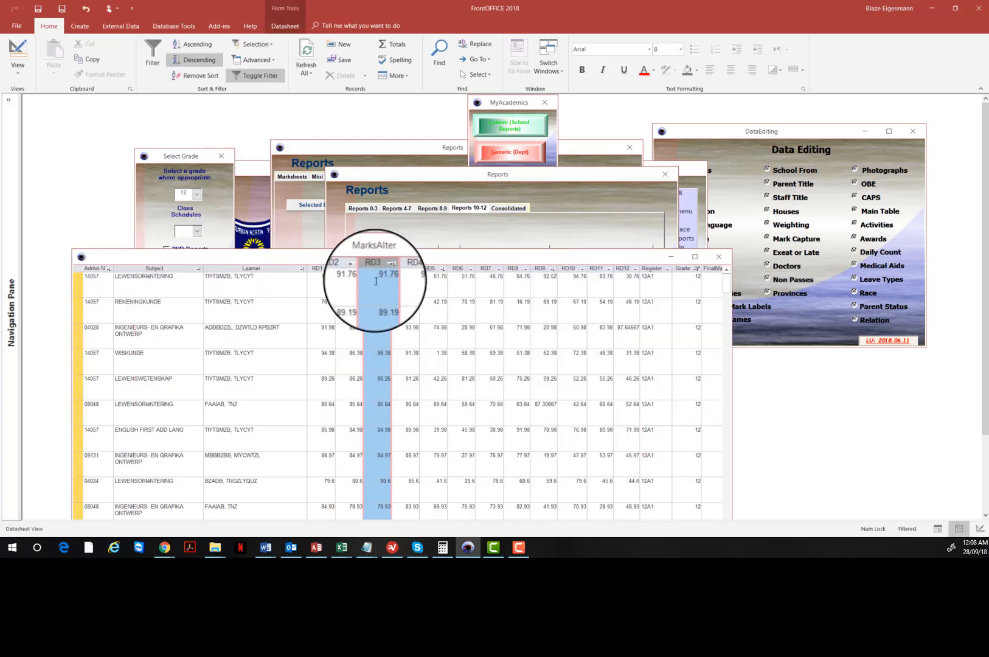
left_click(376, 282)
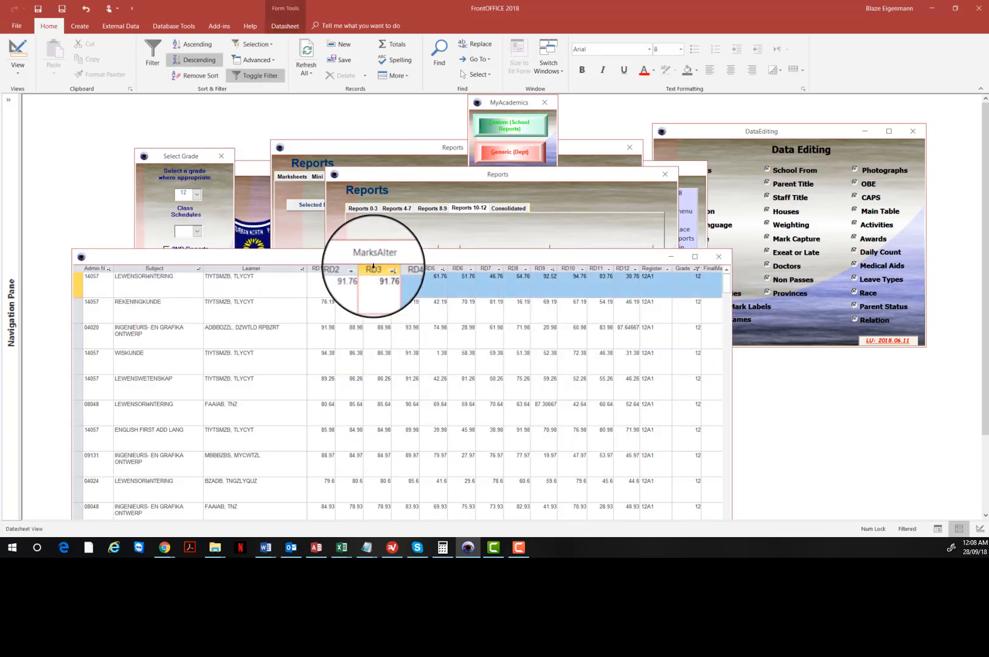
left_click(374, 266)
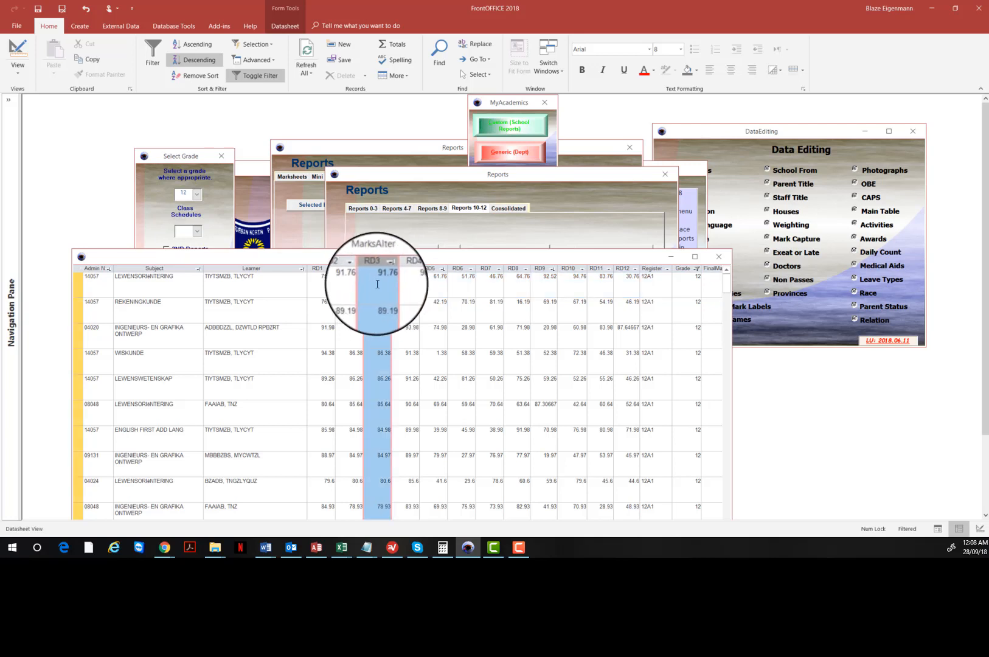
Reopen the Trials report in Design View and examine the control source of the AGGREGATE field in the Surname Footer.
left_click(464, 171)
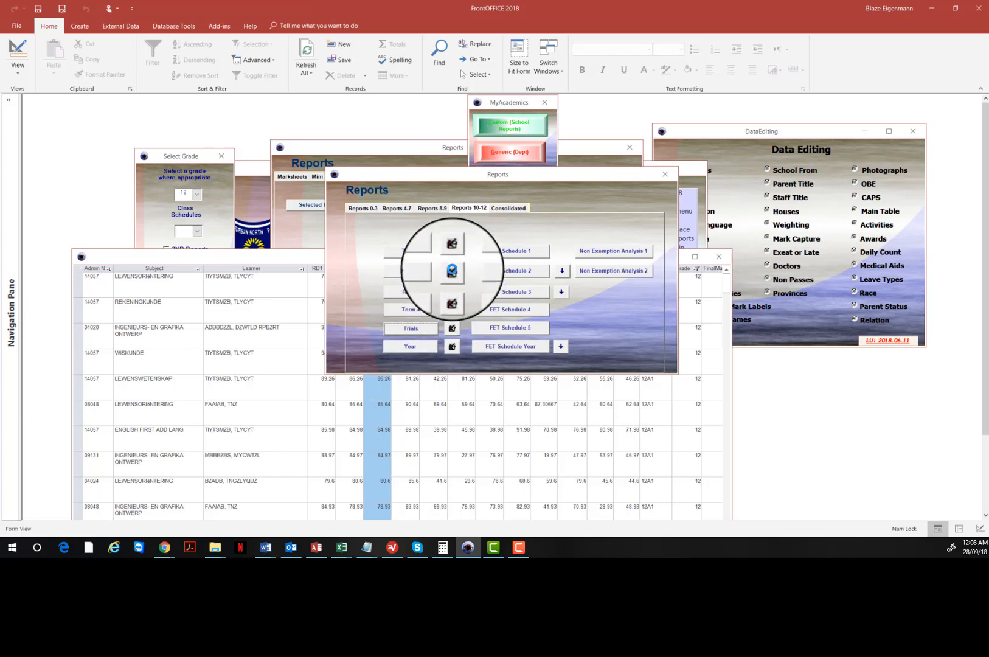
left_click(452, 271)
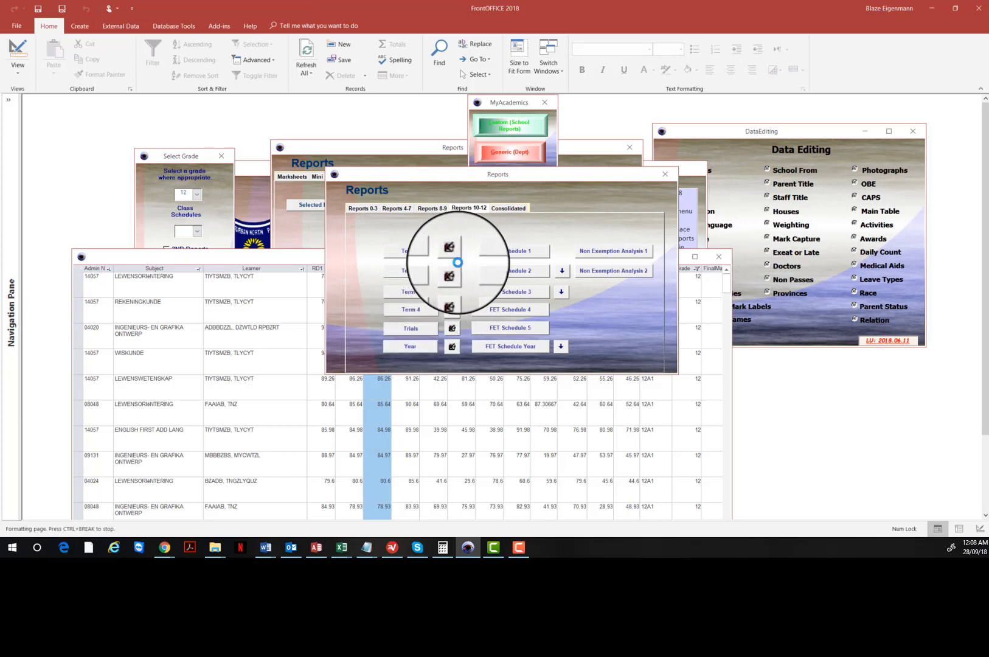
left_click(480, 184)
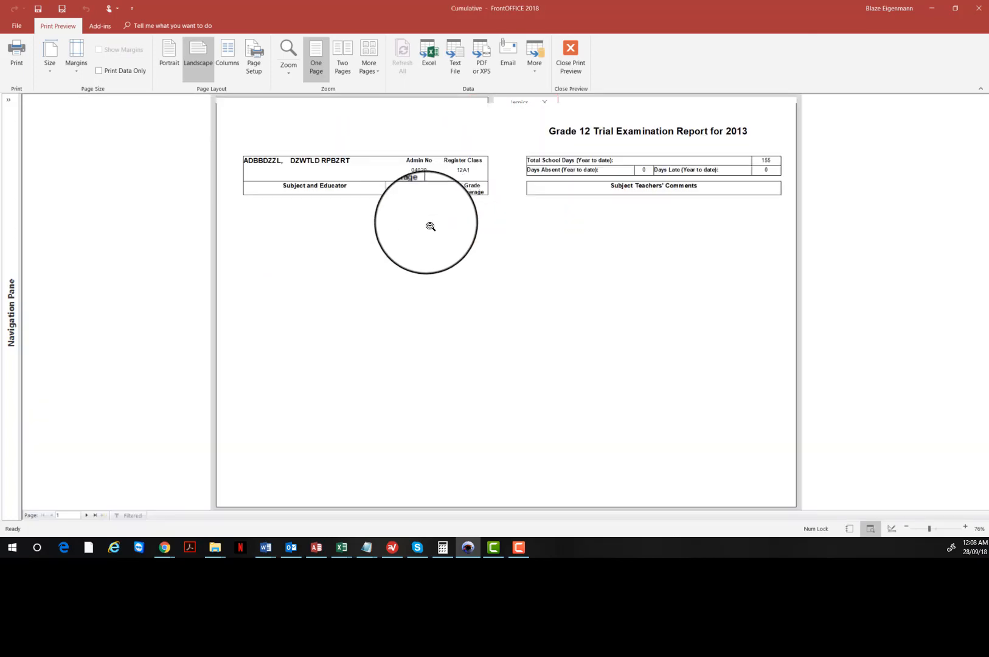
right_click(406, 232)
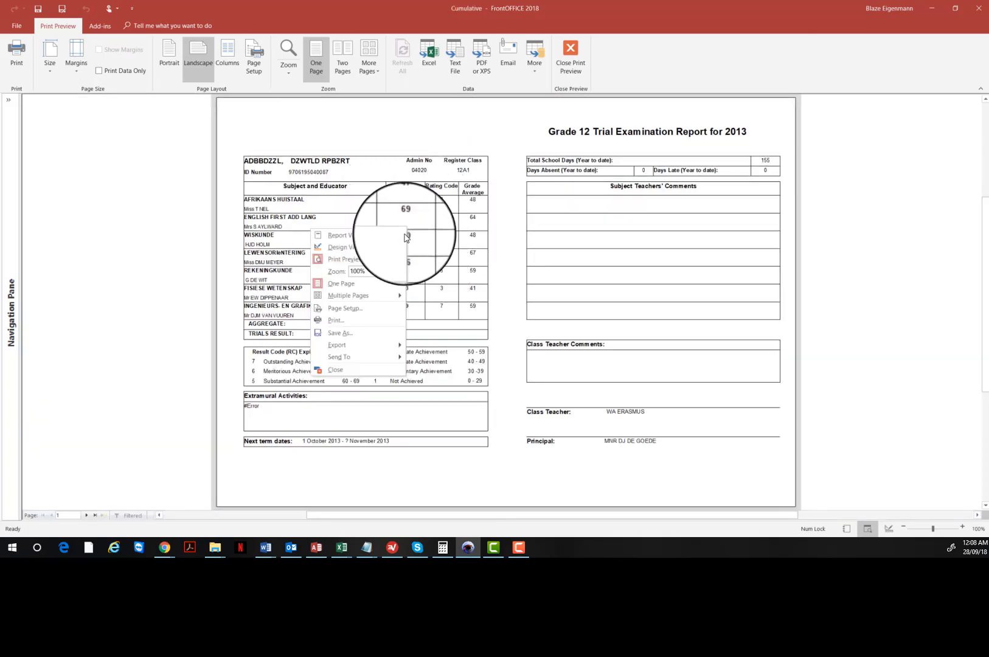
left_click(349, 247)
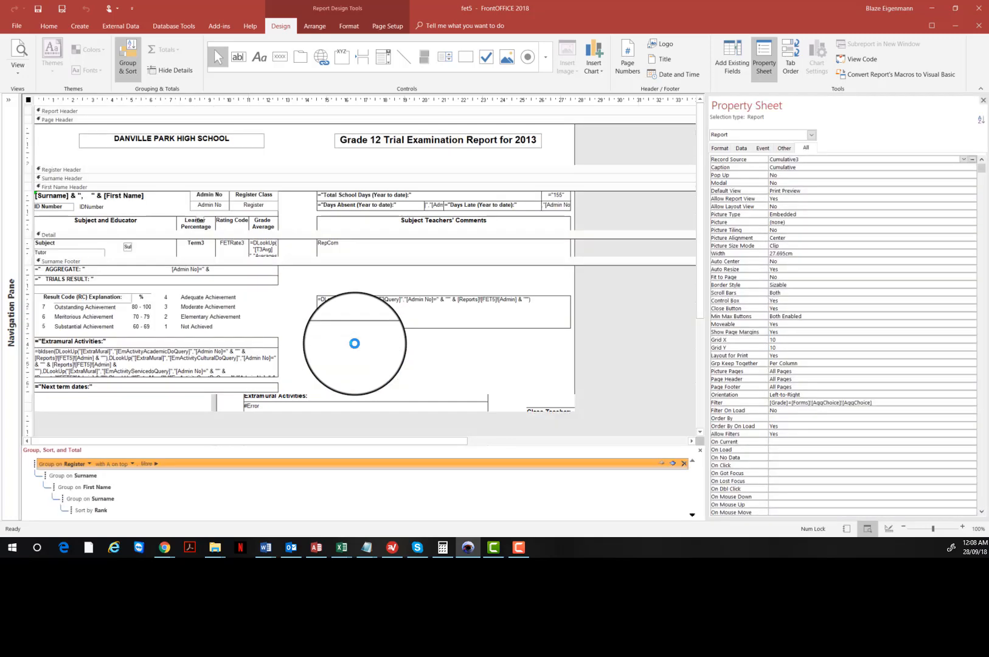
left_click(201, 270)
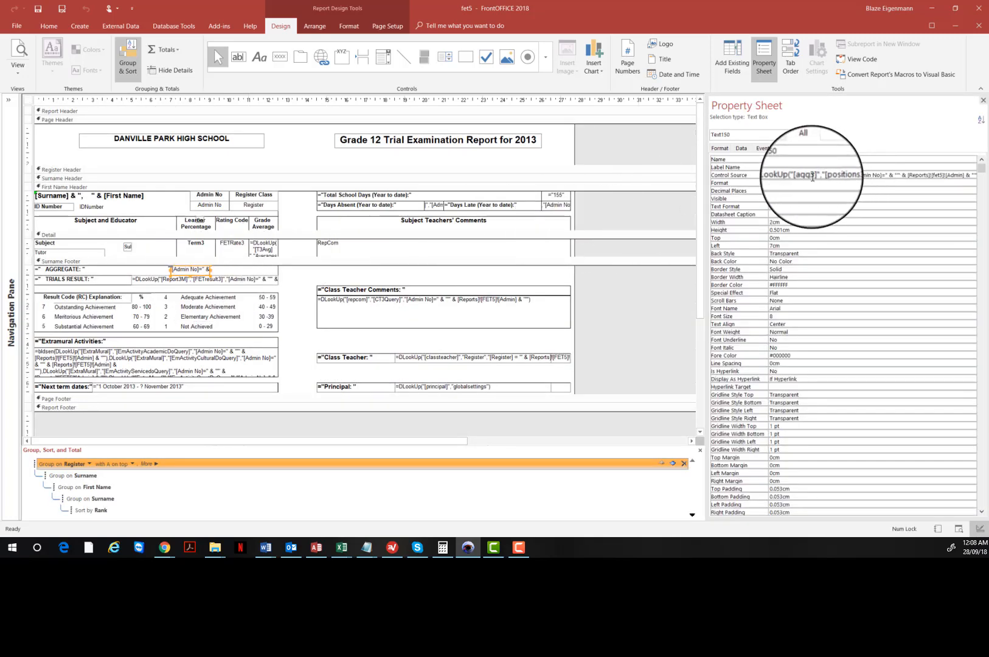
left_click(812, 176)
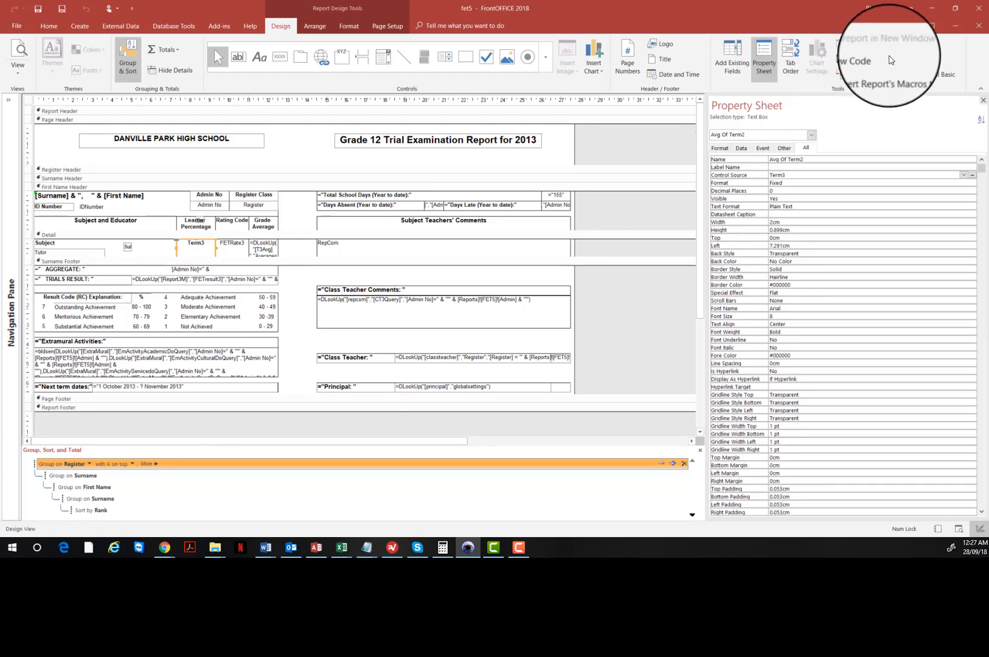
Restore the report design to a floating window and open the Set Classes list from the Switchboard.
left_click(956, 25)
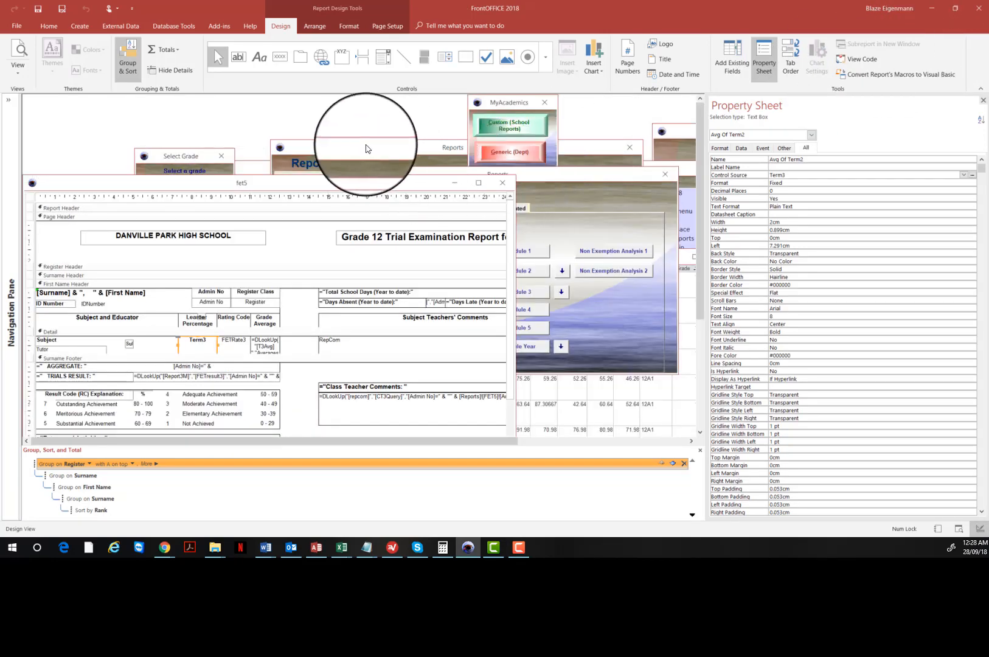
left_click(365, 148)
left_click(254, 166)
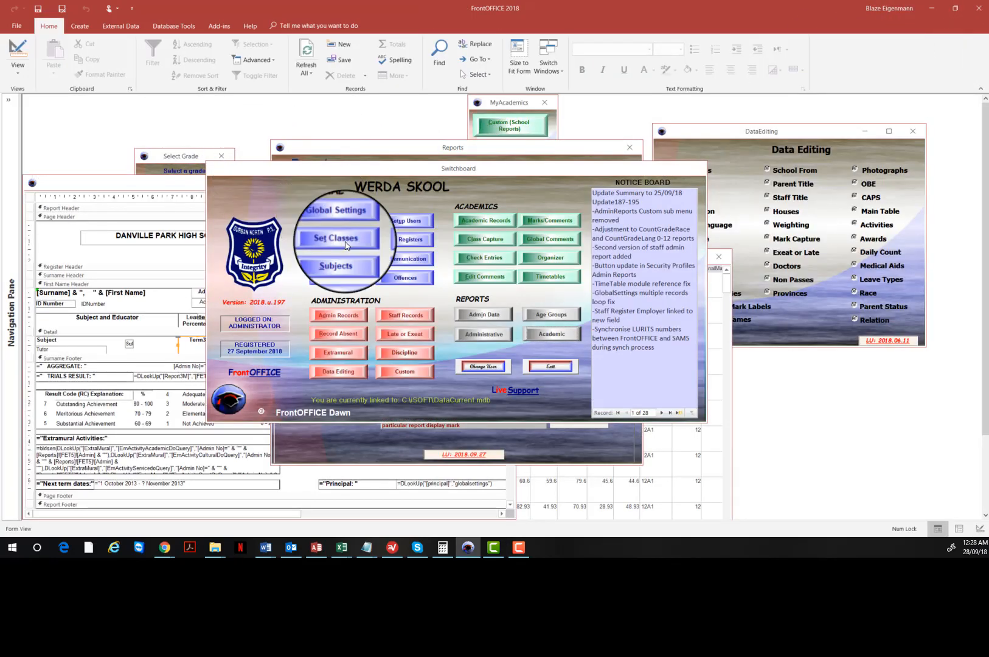
left_click(339, 240)
left_click(246, 161)
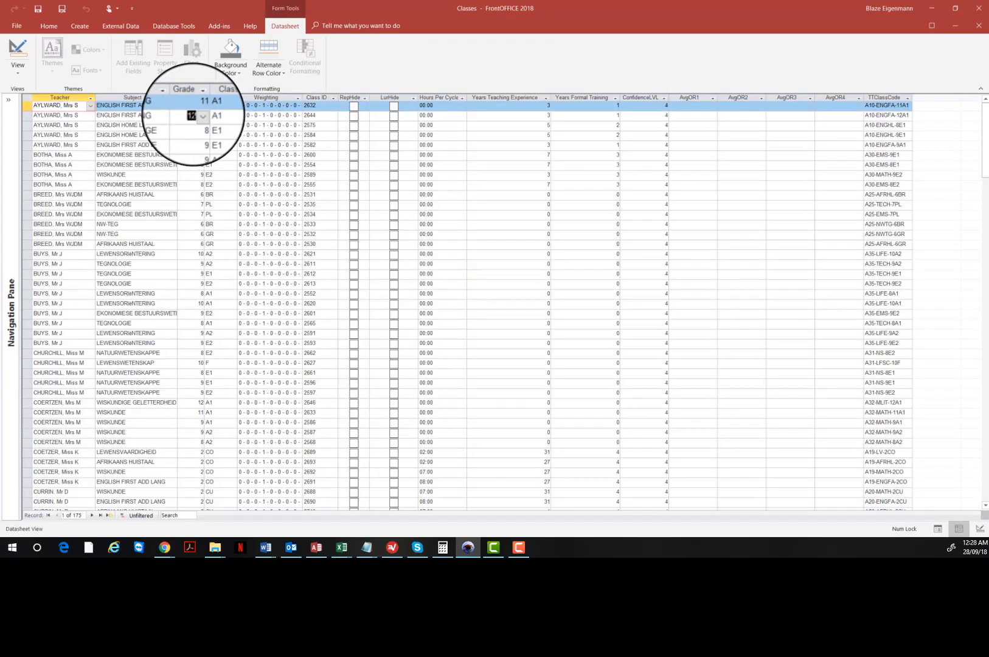
Filter the class list to grade 12, check the Weighting value of the first class, and close the list.
right_click(203, 108)
left_click(231, 209)
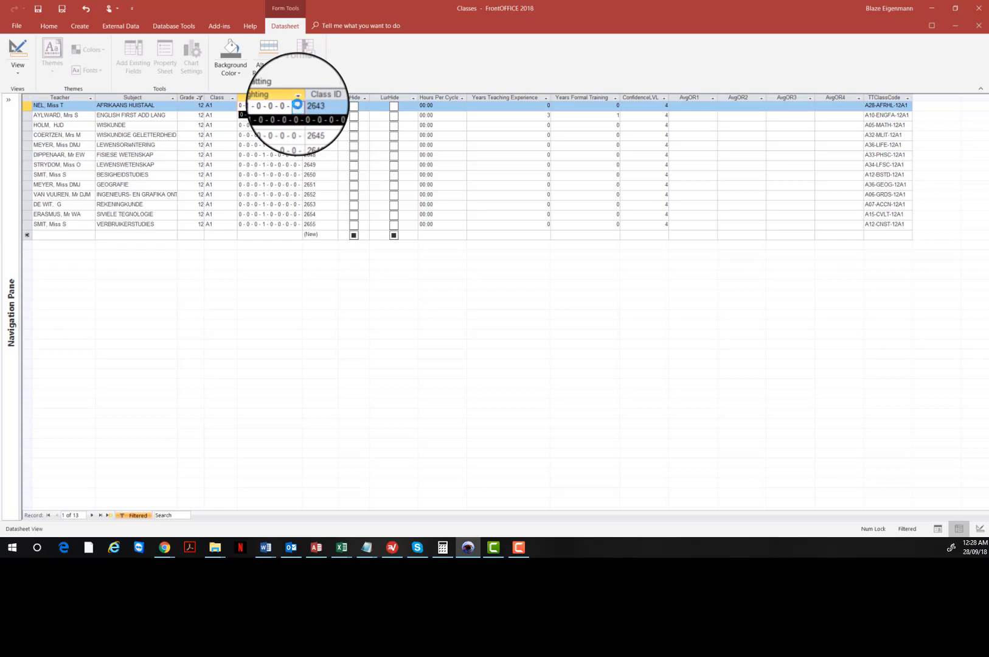
left_click(255, 105)
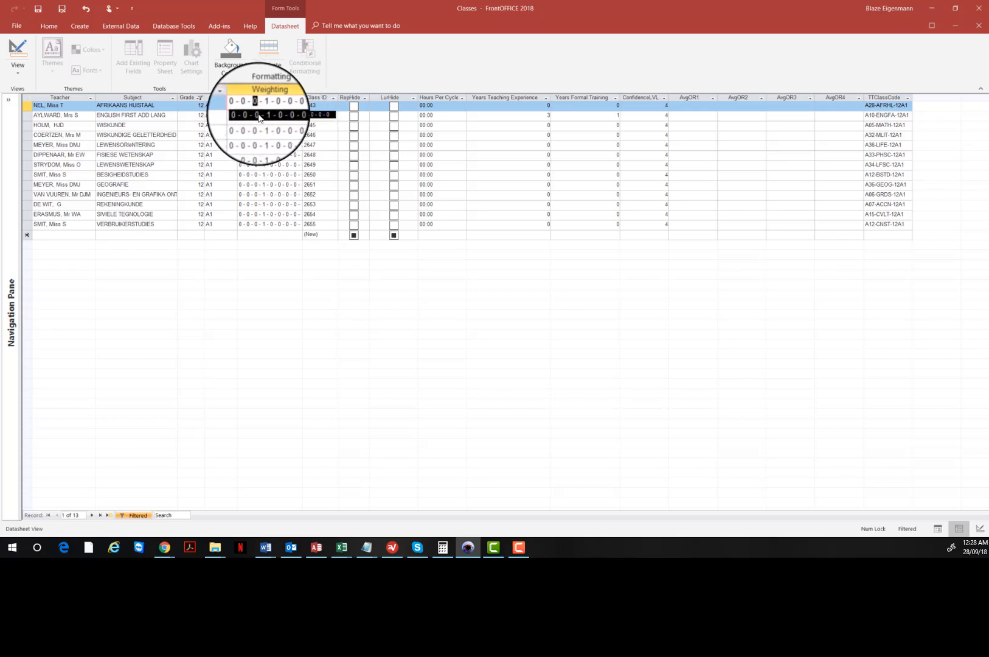
left_click(979, 27)
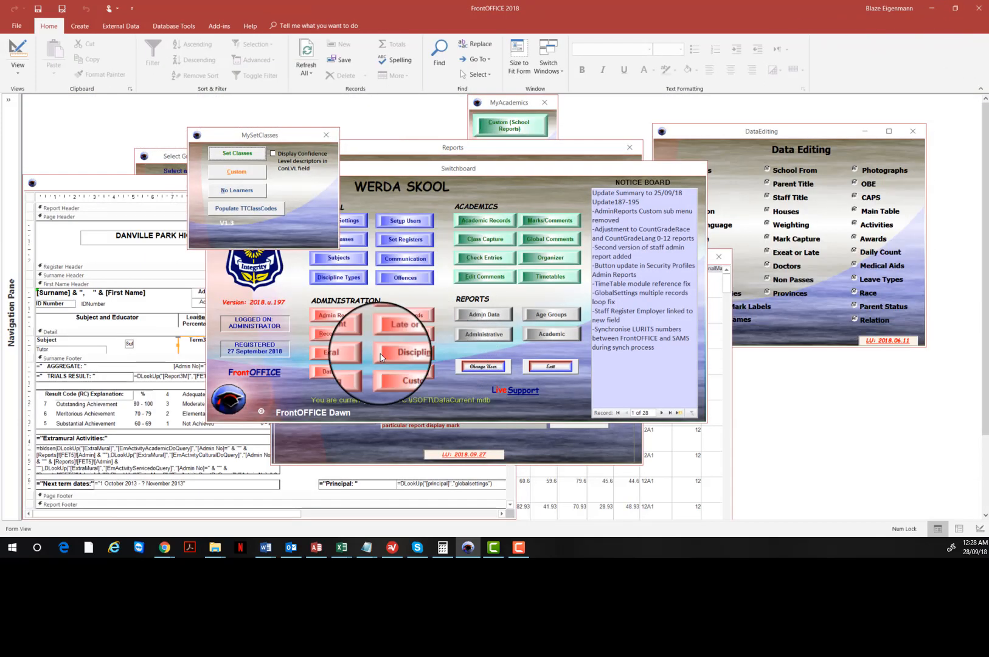
Open the Weighting table from Data Editing and set T4W to 0 and T3W to 1 in the existing record.
left_click(329, 372)
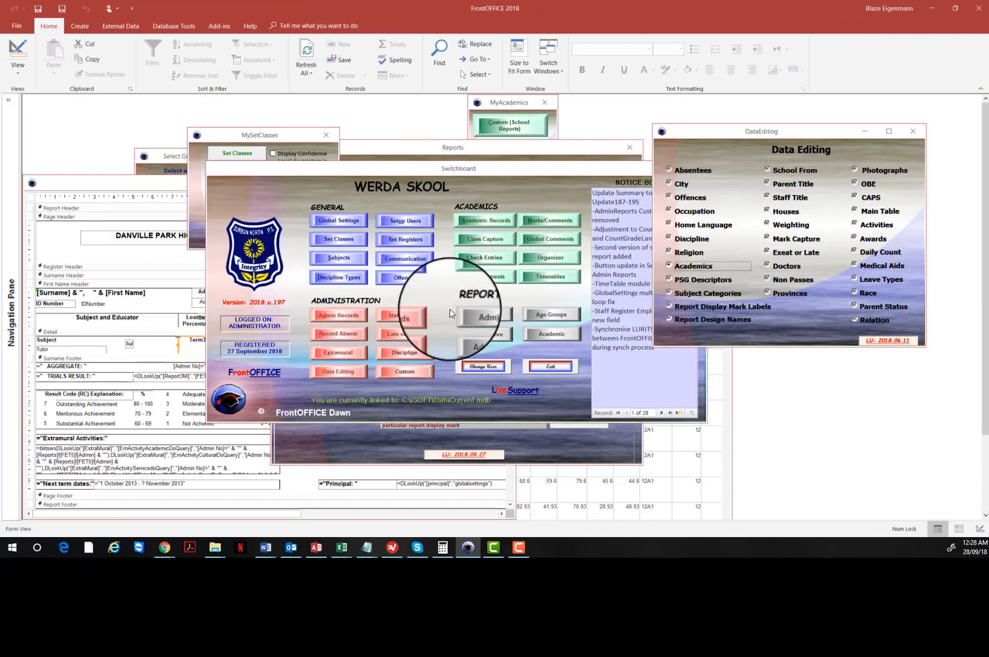
left_click(773, 227)
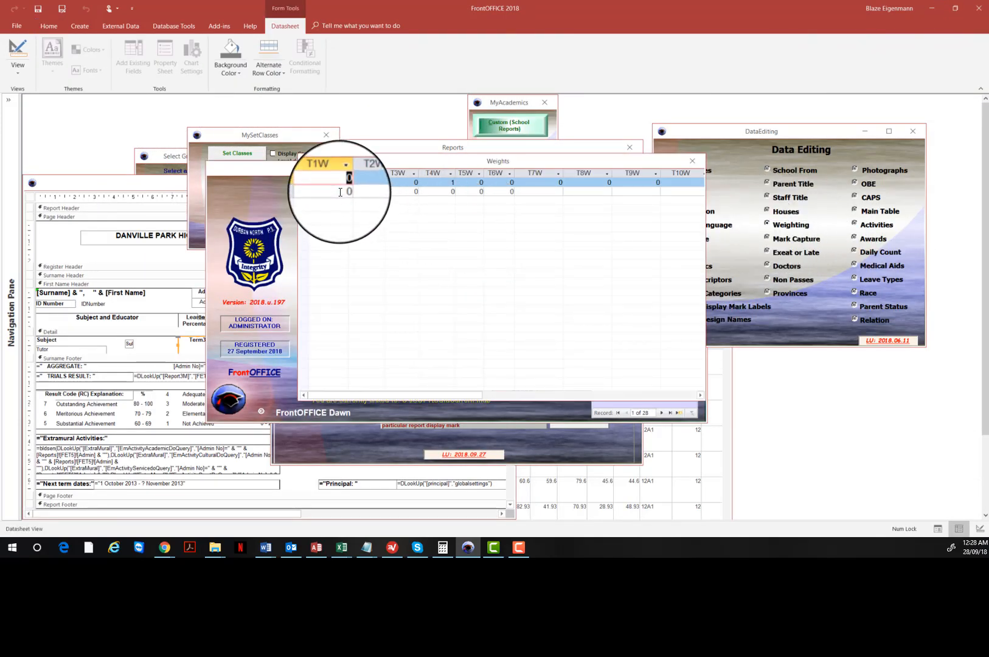
left_click(433, 182)
type("0")
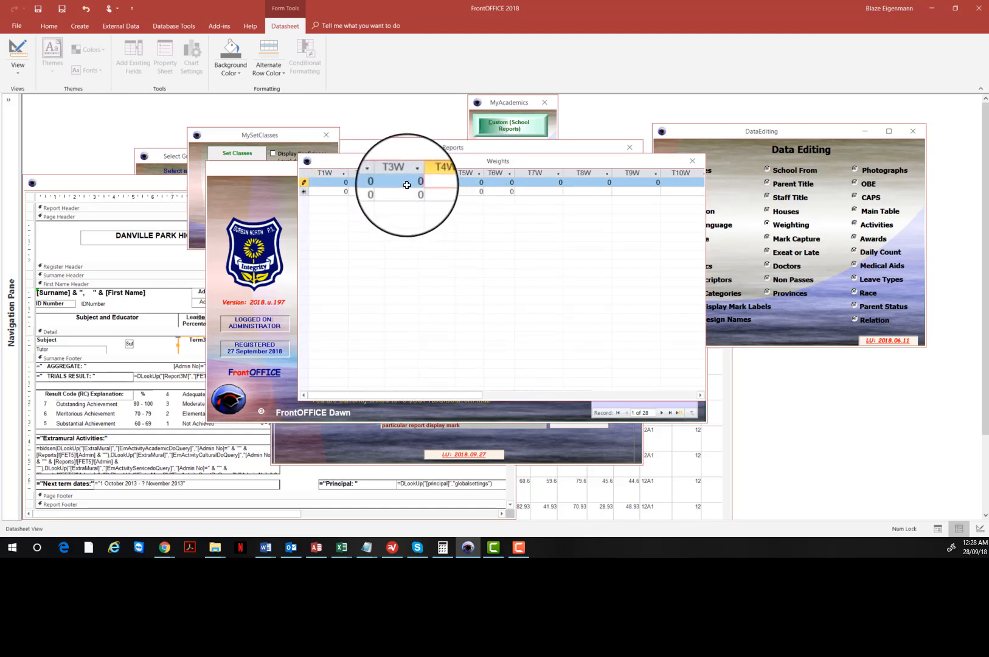
left_click(414, 181)
type("1")
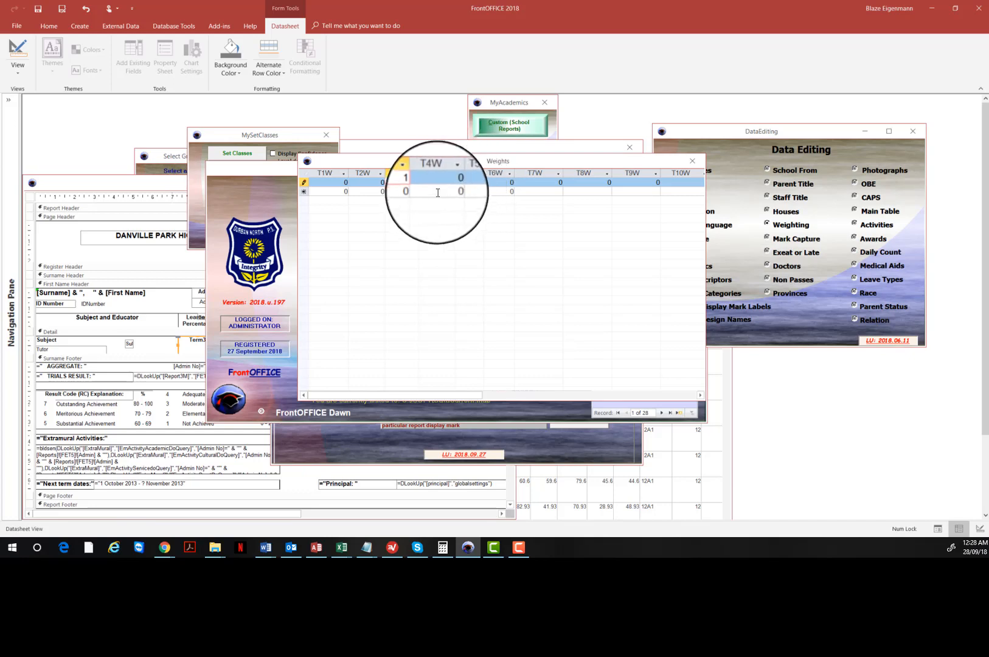
left_click(433, 192)
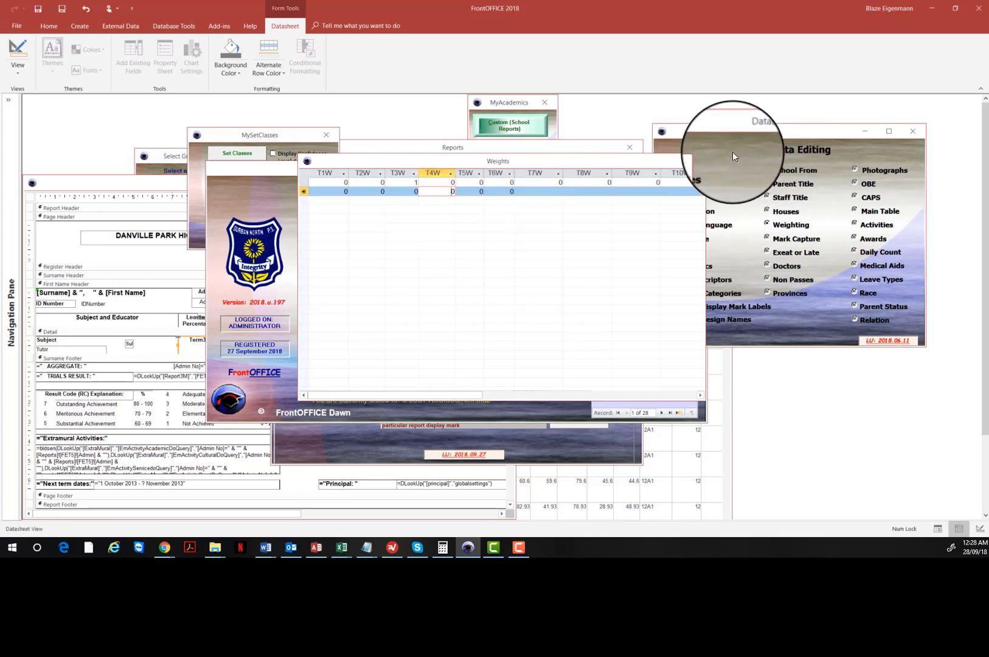
Close the Weighting table, open the Set Classes list to check the Weighting column, and close the list.
left_click(698, 162)
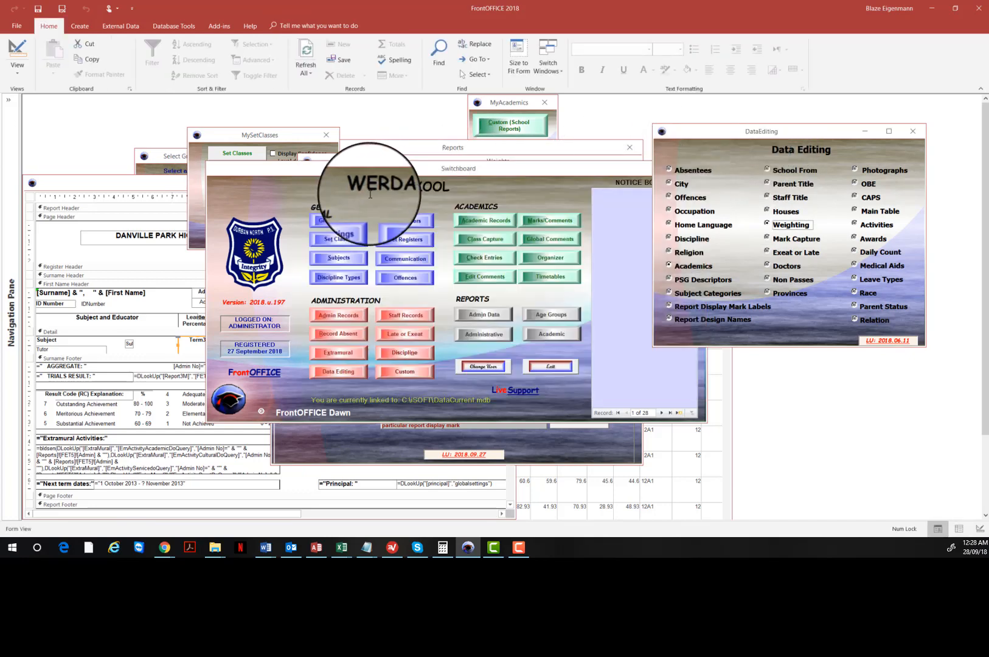
left_click(242, 160)
left_click(242, 152)
left_click(564, 153)
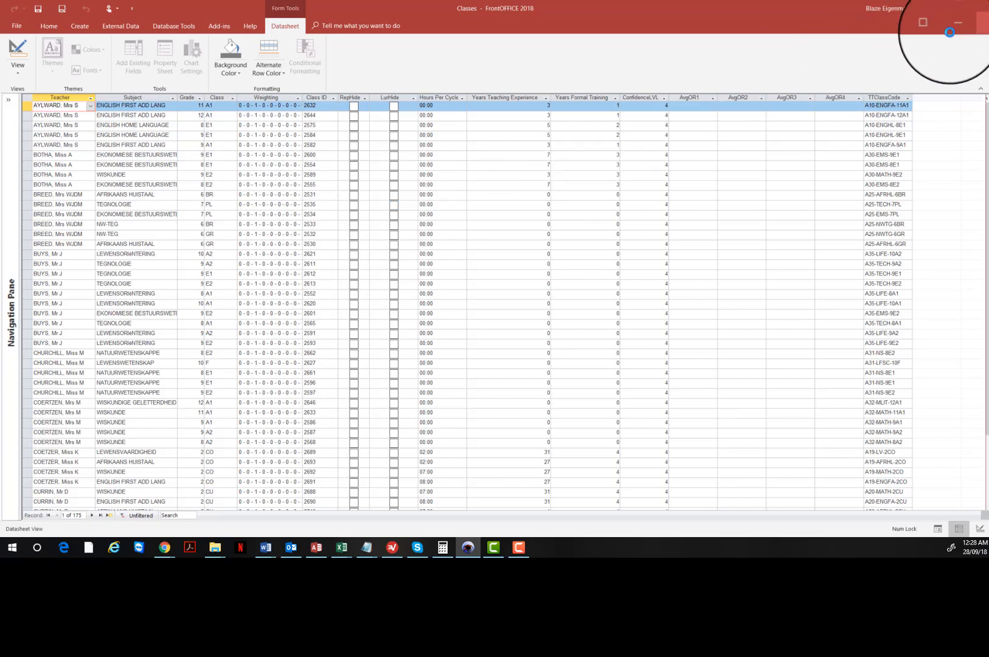
left_click(981, 26)
Reopen the Weighting table from Data Editing and set T3W to 0 and T4W to 1 in the first record.
left_click(333, 375)
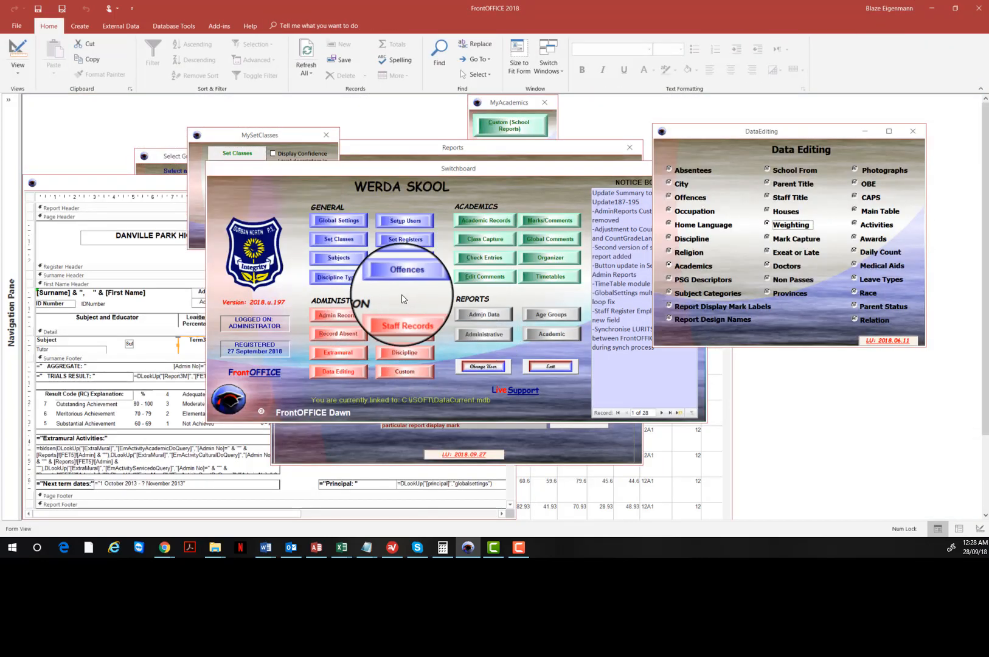
left_click(768, 225)
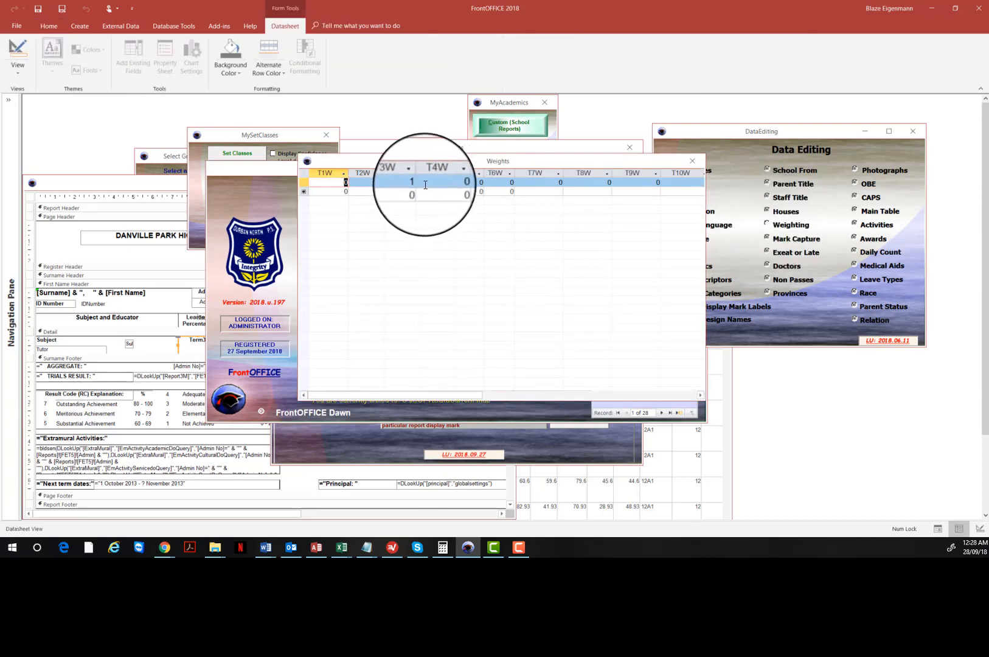
left_click_drag(410, 181, 481, 182)
type("0")
type("1")
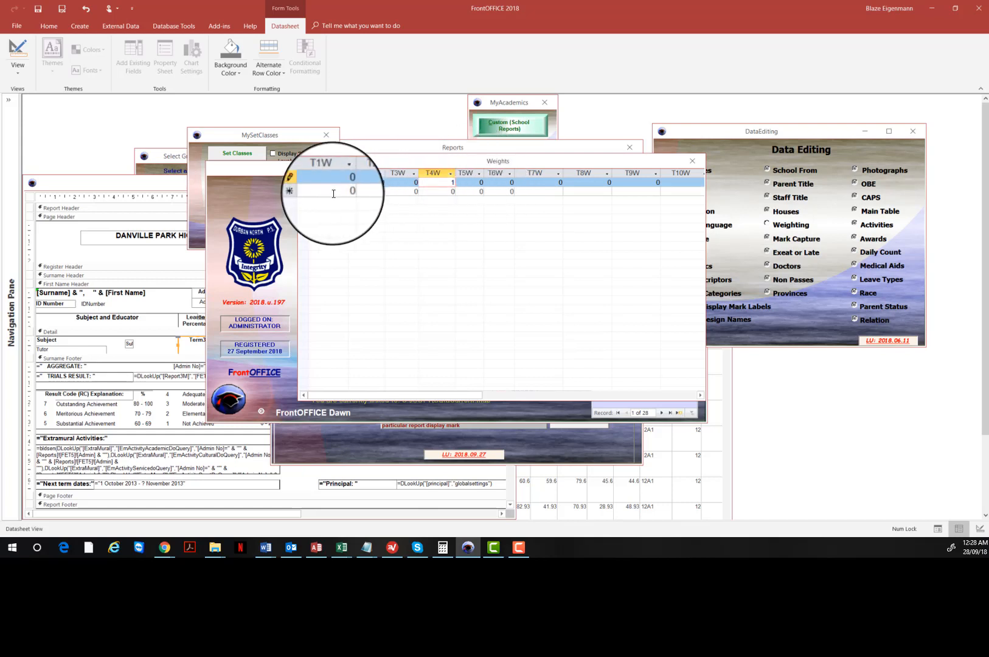
Add a second weighting record with T3W set to 1 and close the Weighting table.
left_click(332, 193)
left_click(408, 192)
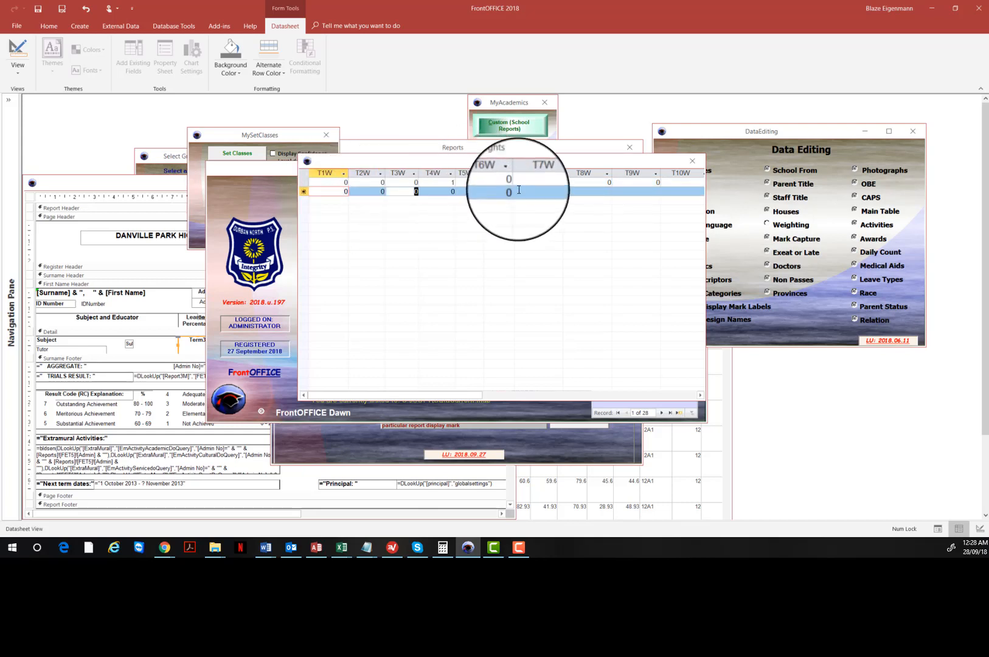
left_click(431, 183)
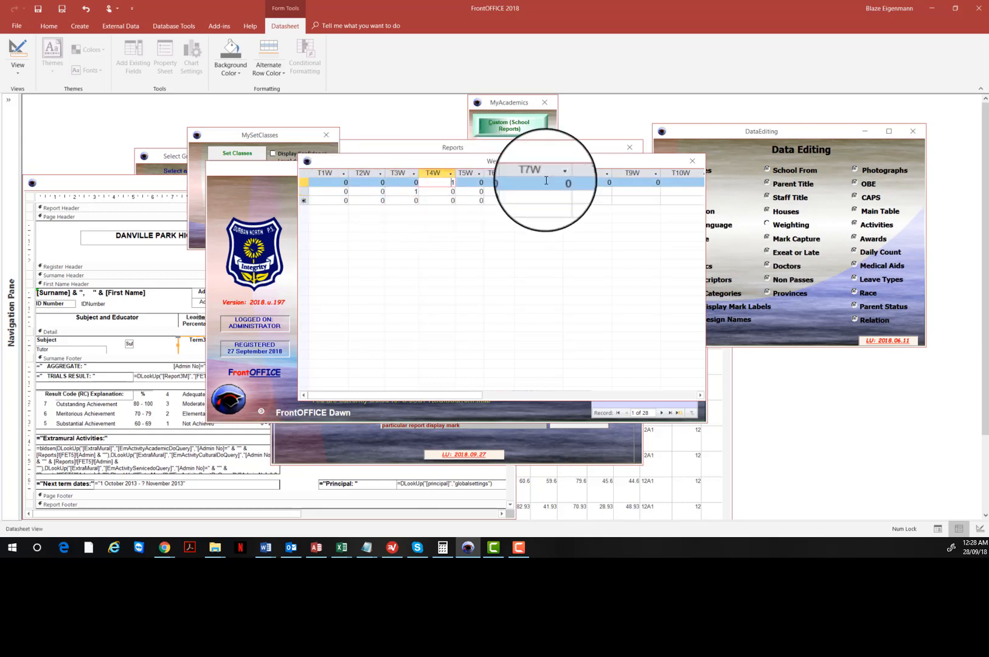
left_click(696, 161)
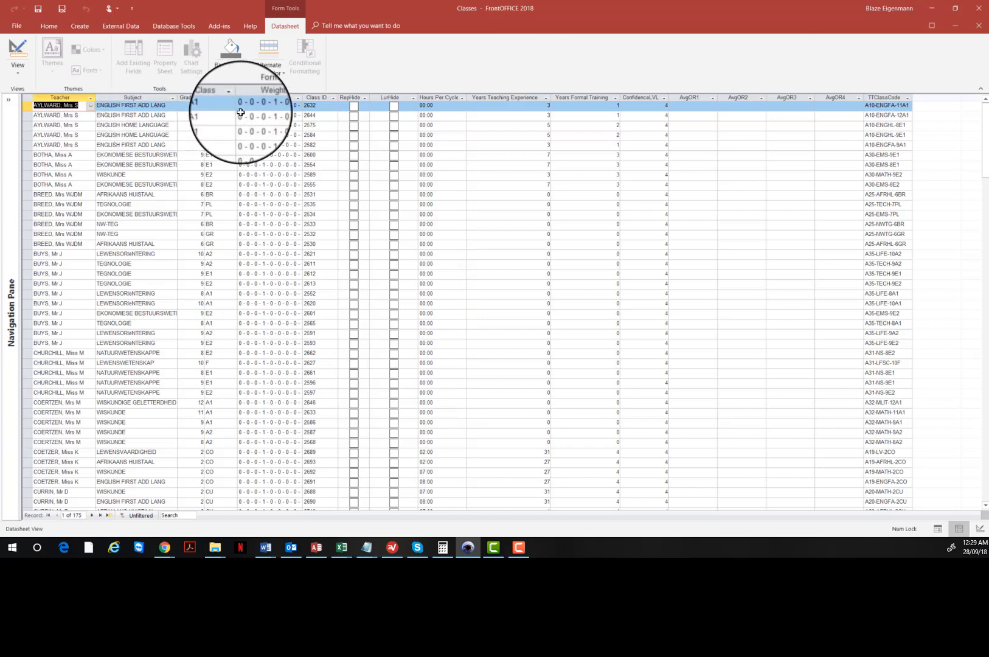
Filter the Set Classes list to grade 12 and copy the Weighting value of the first class.
left_click(193, 116)
right_click(193, 116)
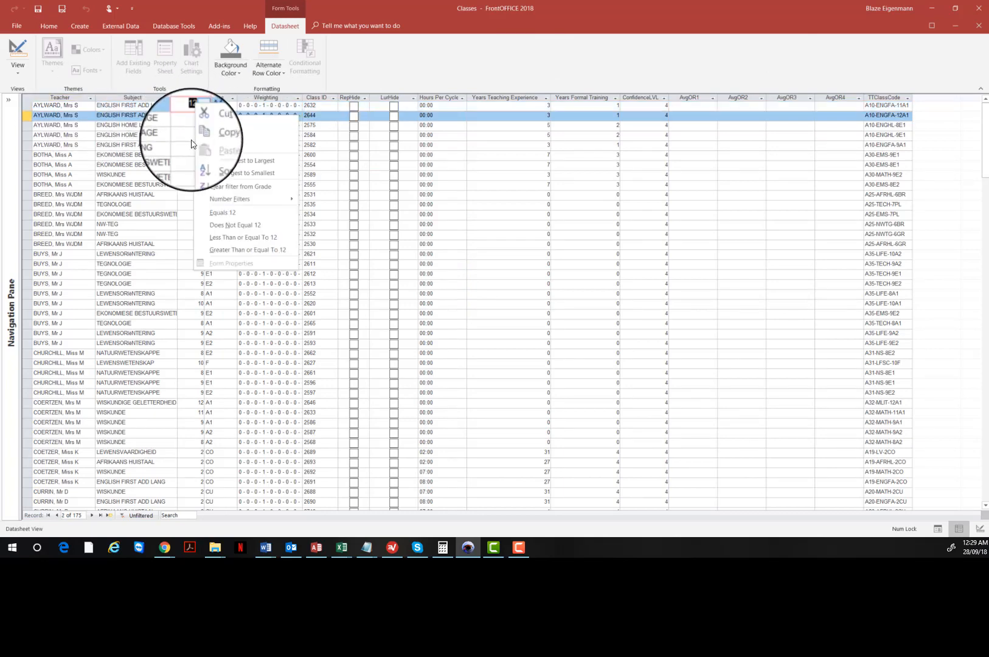
left_click(222, 214)
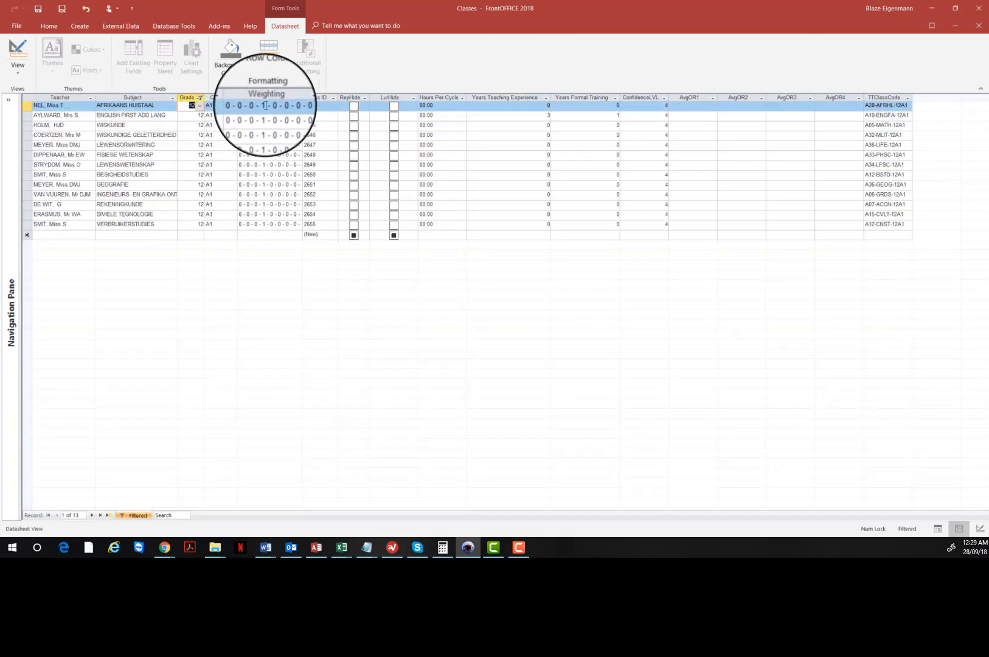
right_click(268, 105)
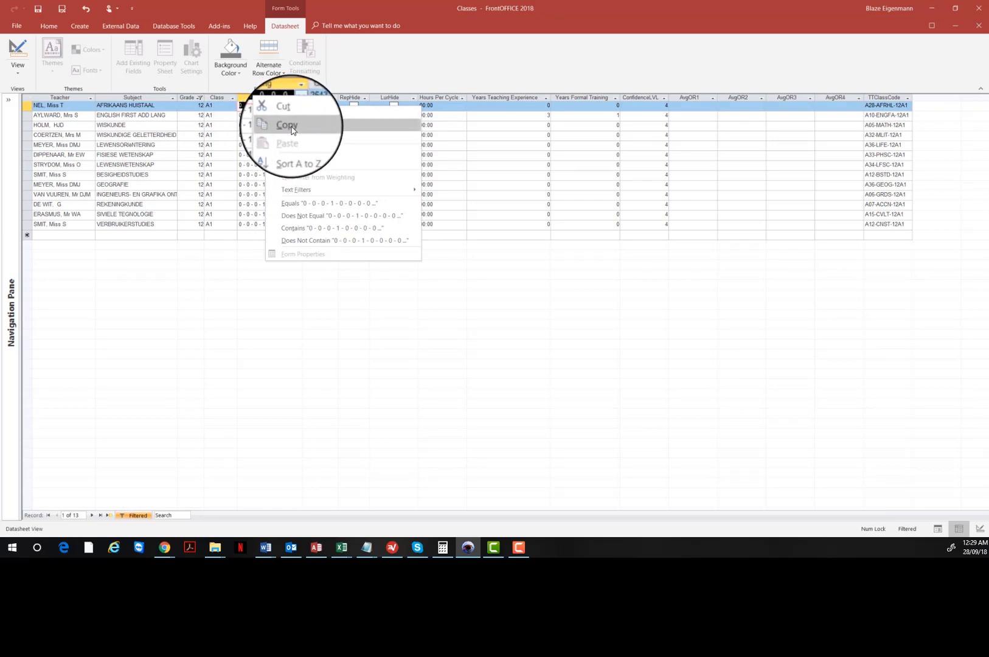
left_click(296, 128)
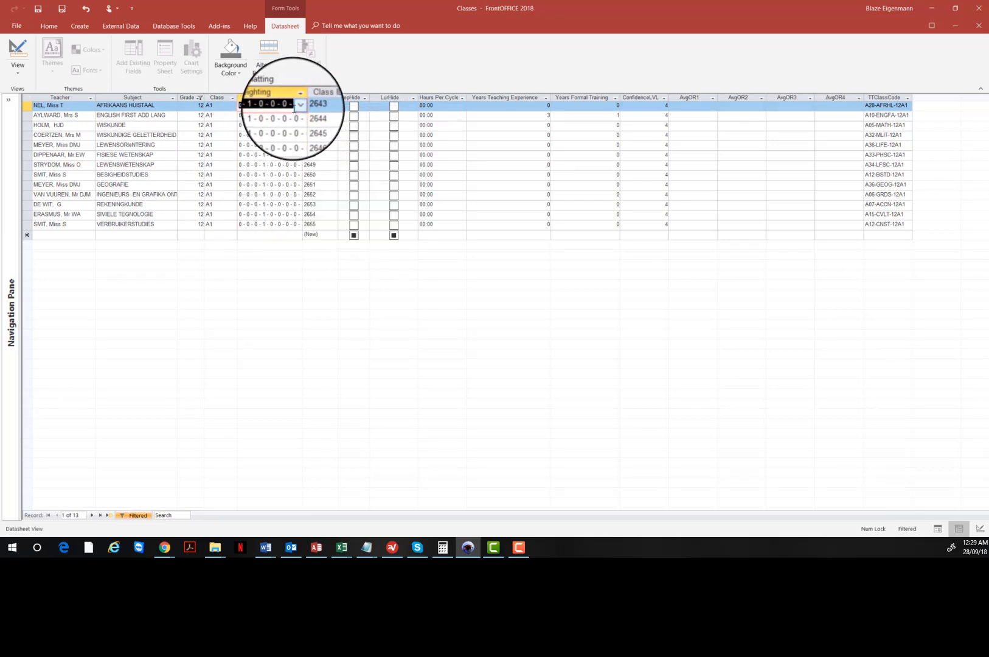
Try to replace the Weighting codes starting 0 - 0 - 0 - 1 with the code starting 0 - 0 - 1 - 0 throughout the Weighting column.
left_click(266, 98)
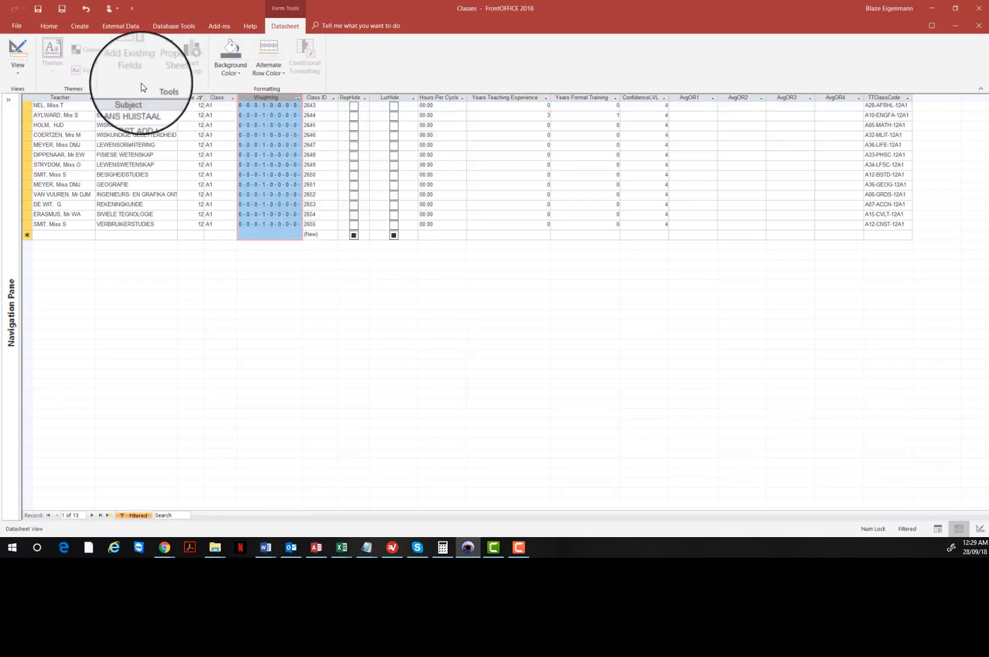
left_click(49, 27)
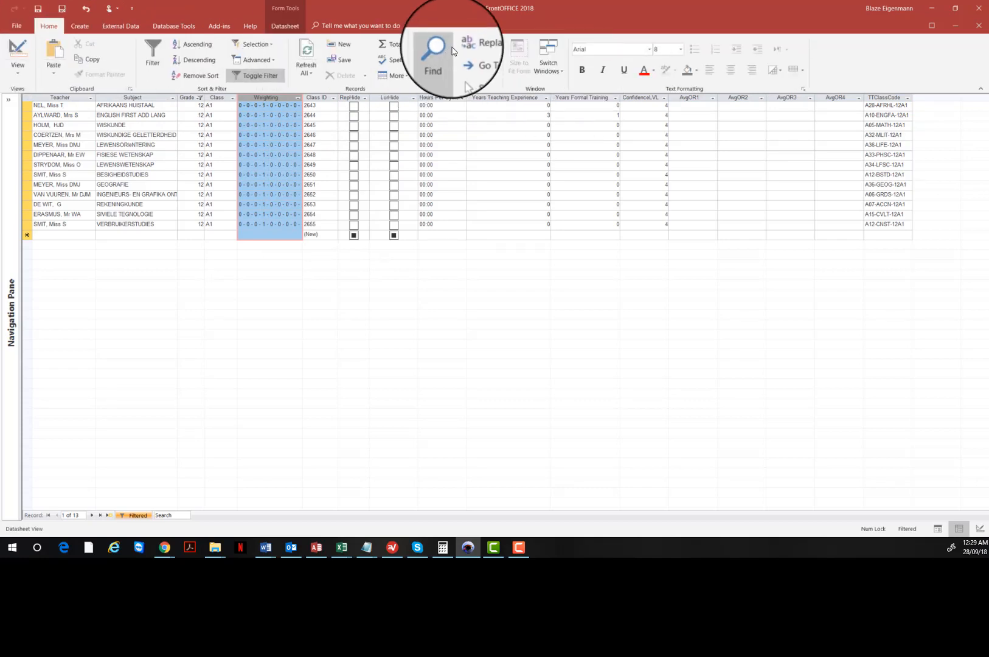
left_click(475, 44)
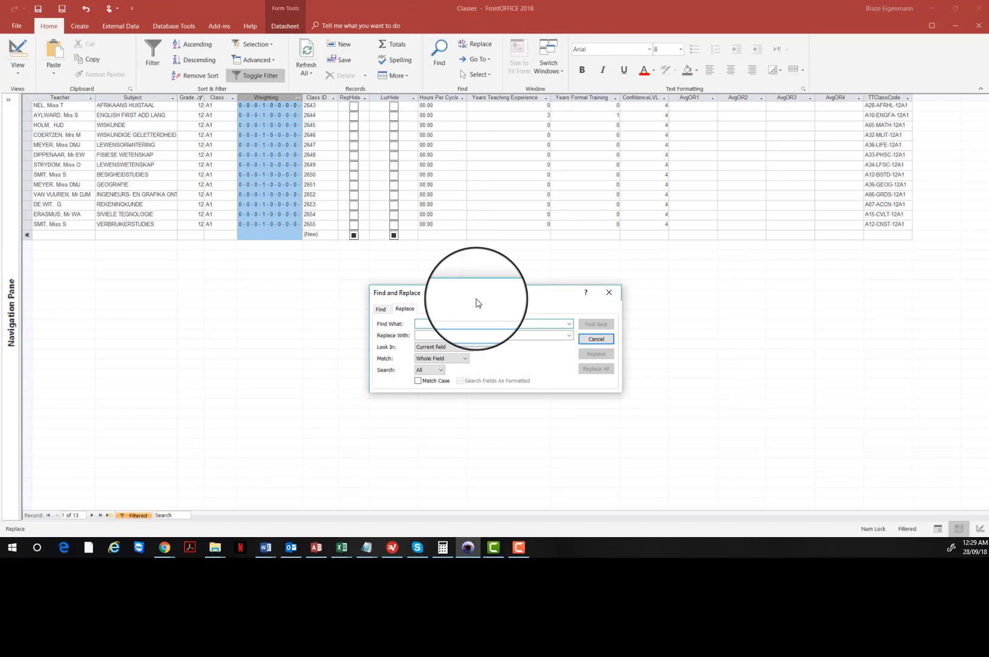
key("ctrl+v")
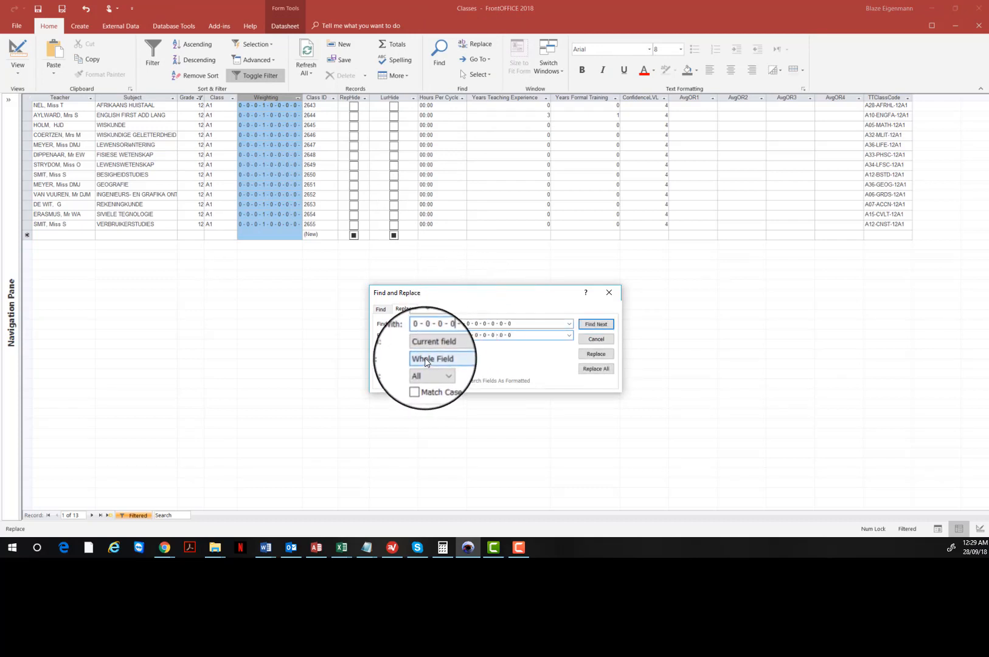
left_click(438, 335)
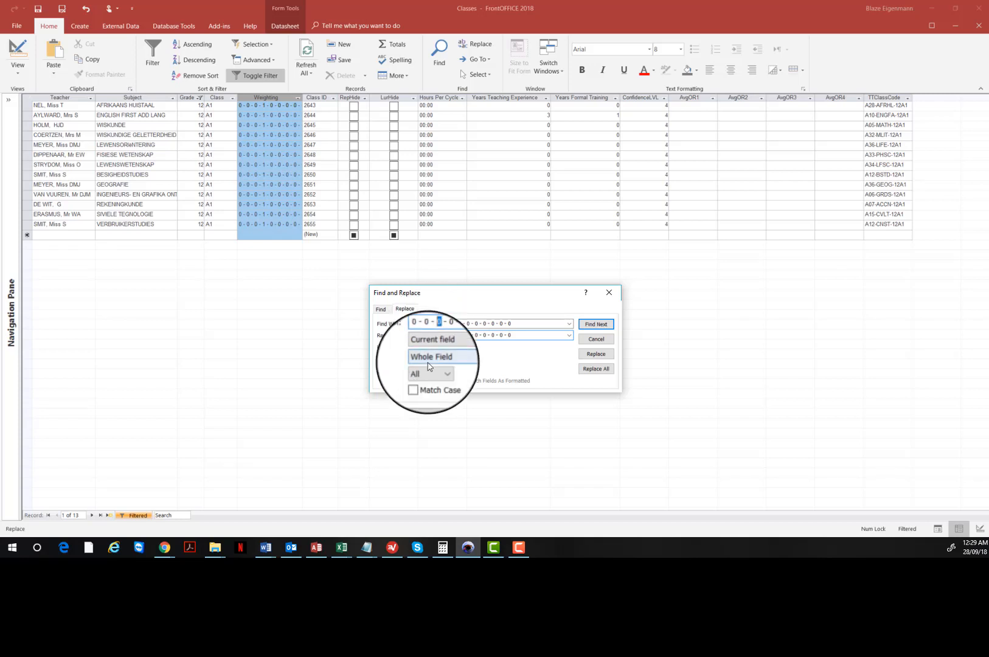
left_click(596, 368)
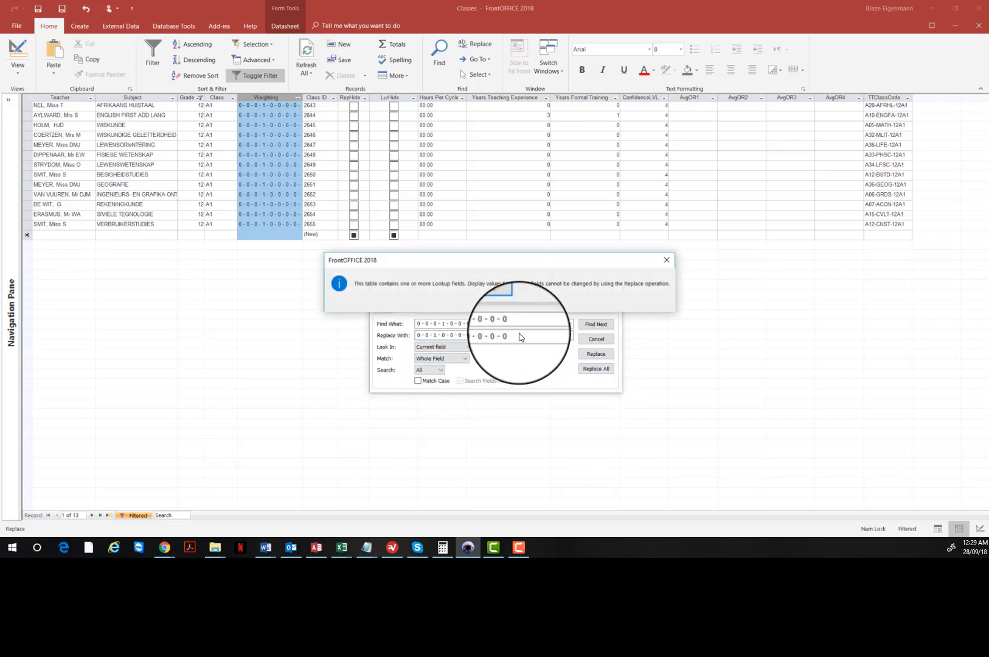
left_click(496, 303)
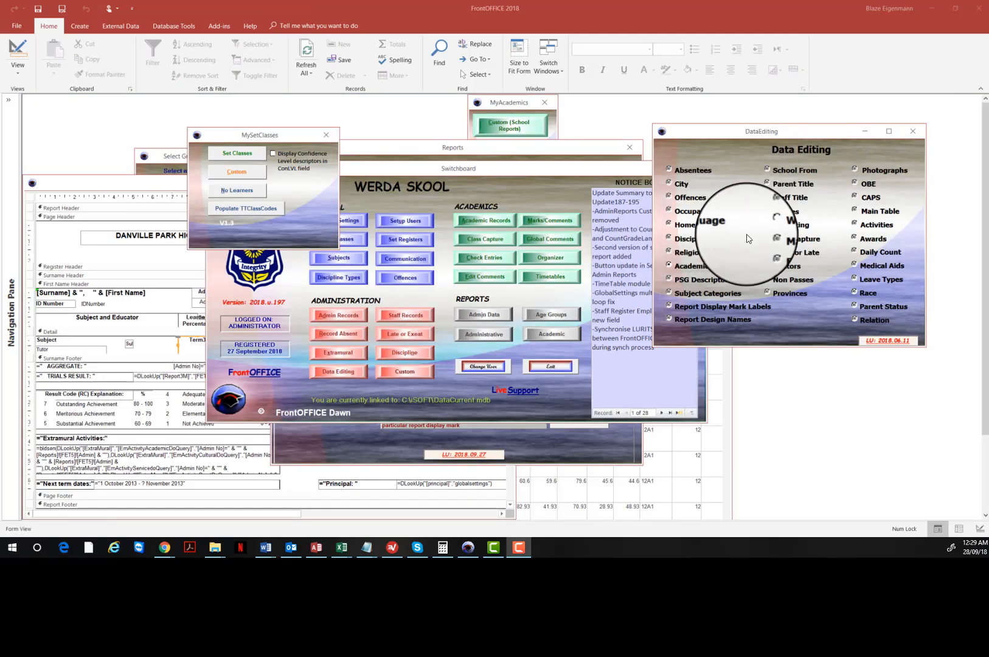
Reopen the Weighting table and fill the empty T7W to T12W fields of the second record with 0.
left_click(770, 221)
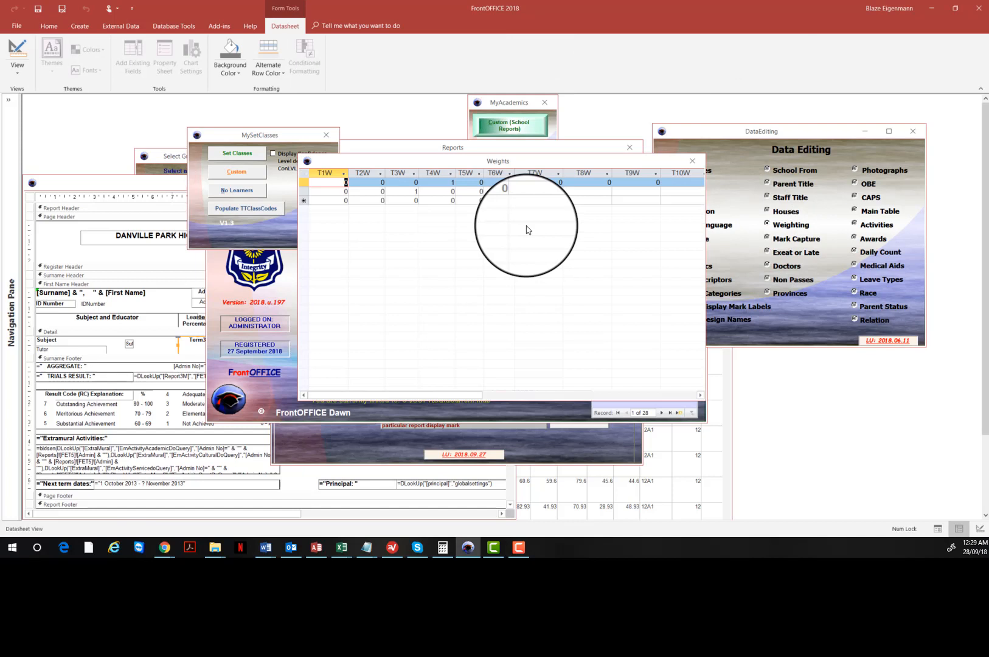
left_click(547, 191)
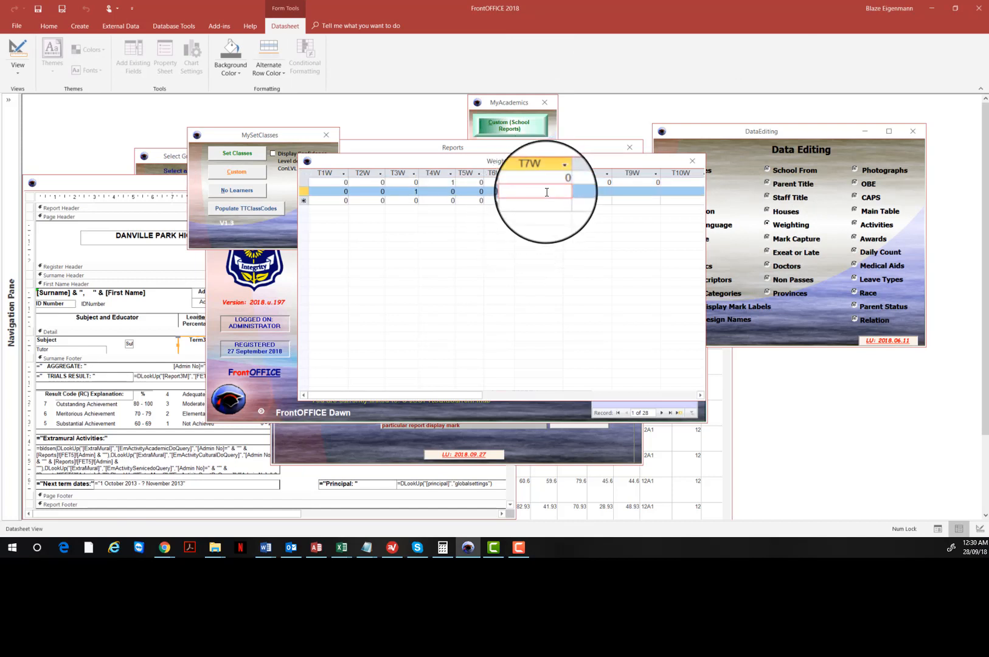
left_click(585, 192)
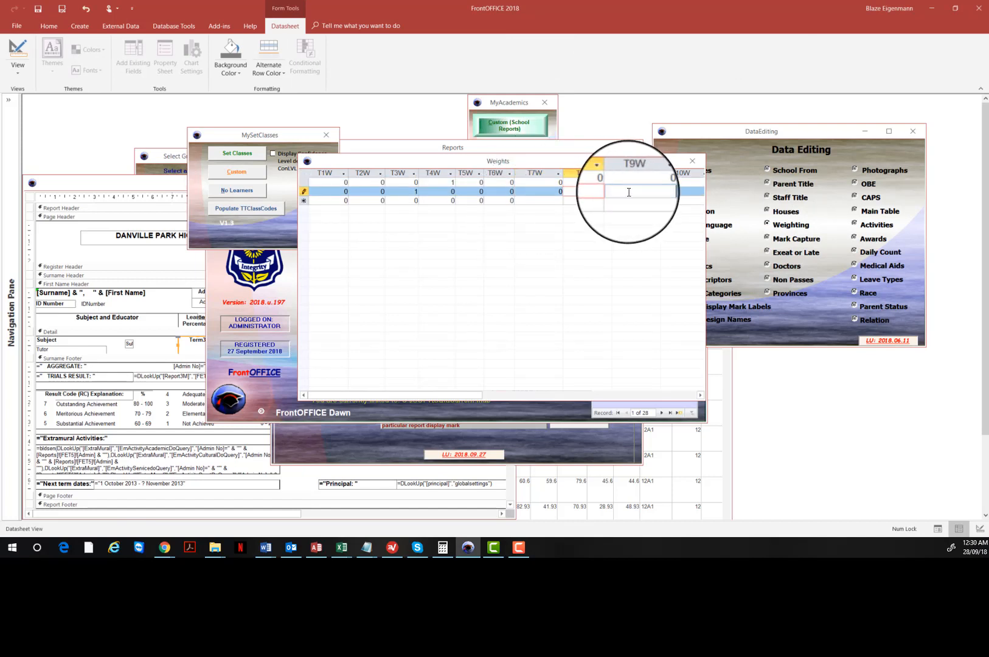
left_click(680, 191)
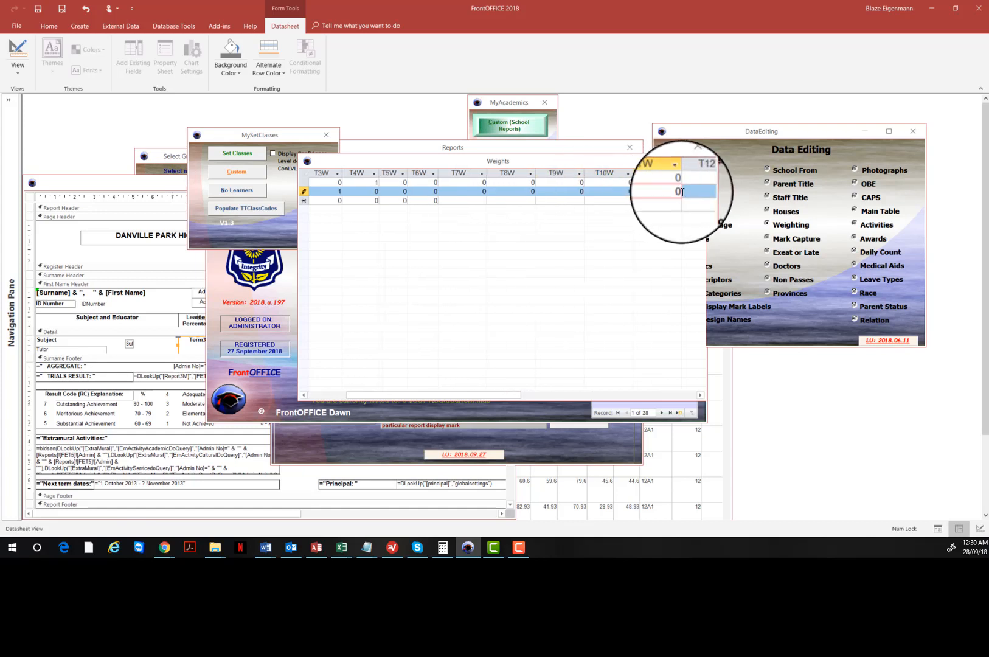
left_click(582, 192)
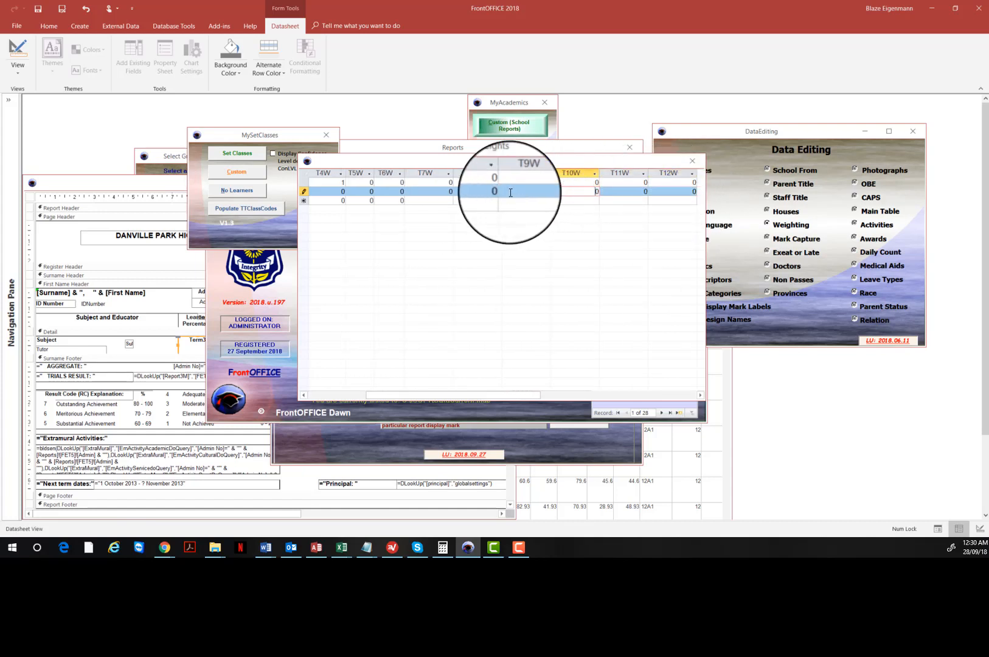
Fit the T7W to T12W columns to their contents, review both weighting records, and close the table.
double_click(453, 173)
double_click(481, 172)
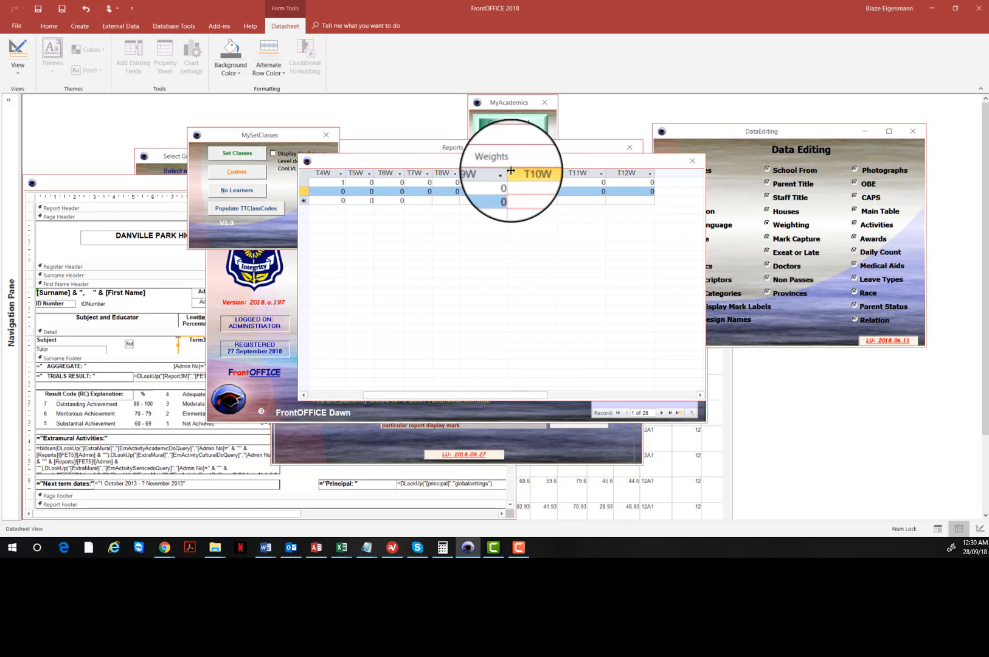
double_click(540, 173)
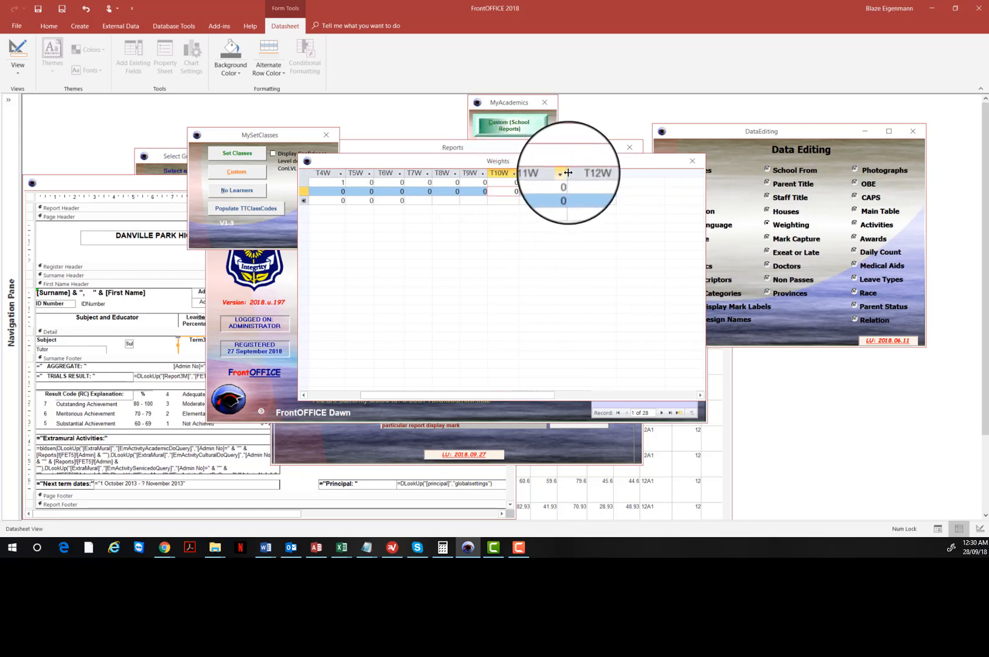
double_click(569, 173)
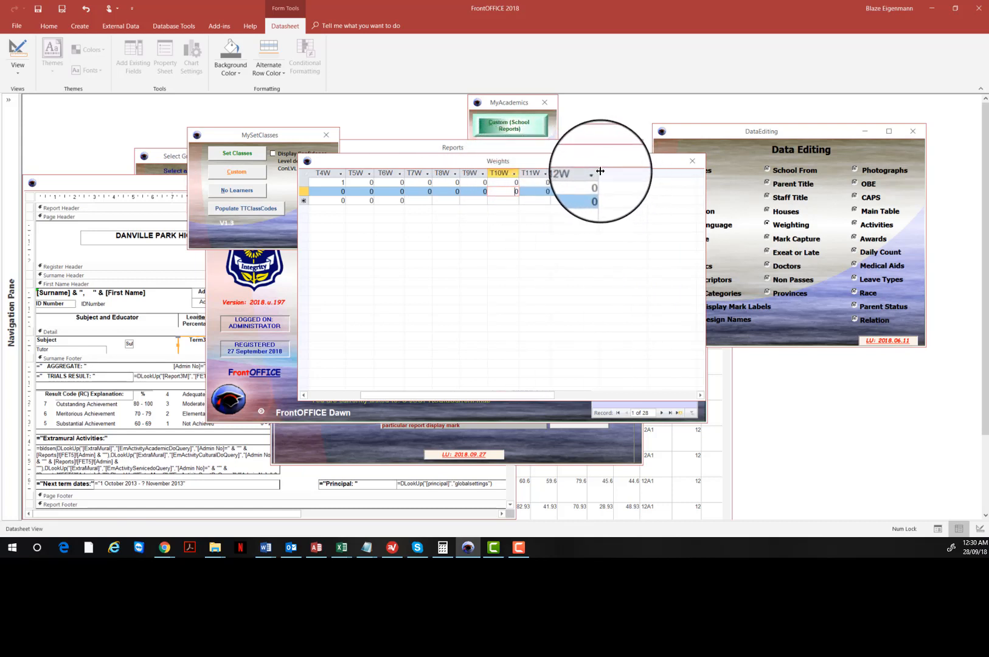
double_click(600, 172)
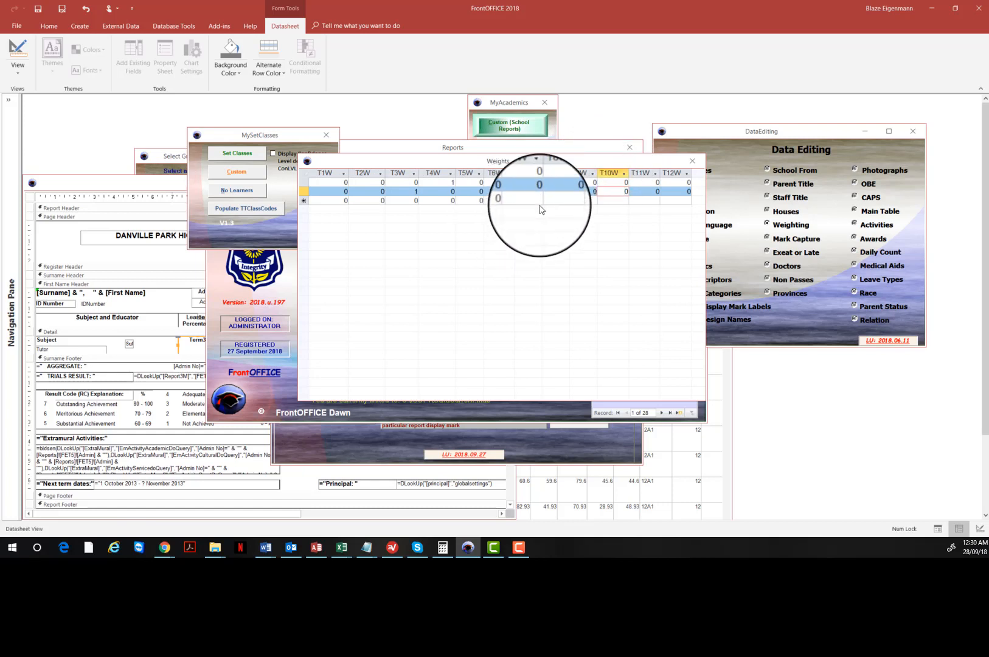
left_click(611, 182)
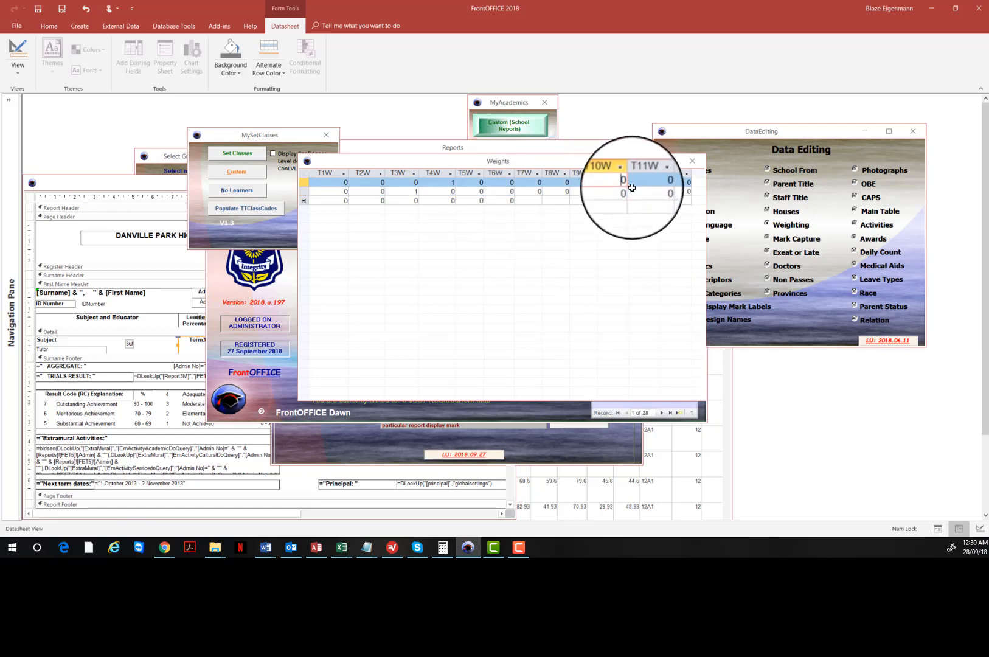
left_click(691, 161)
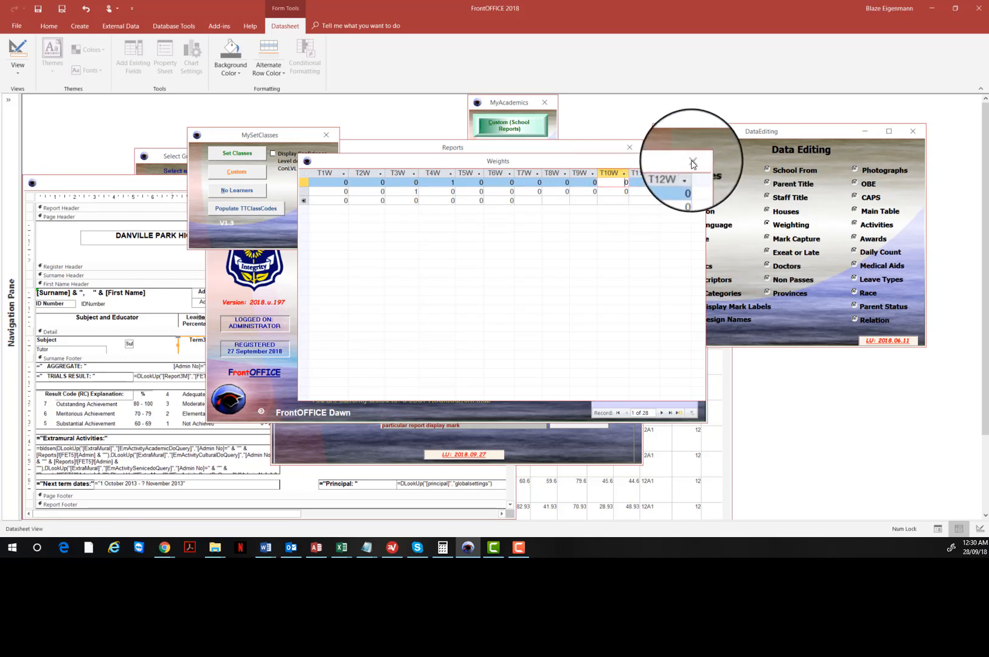
Open the Set Classes list and filter the Grade column to show only grade 12.
left_click(239, 174)
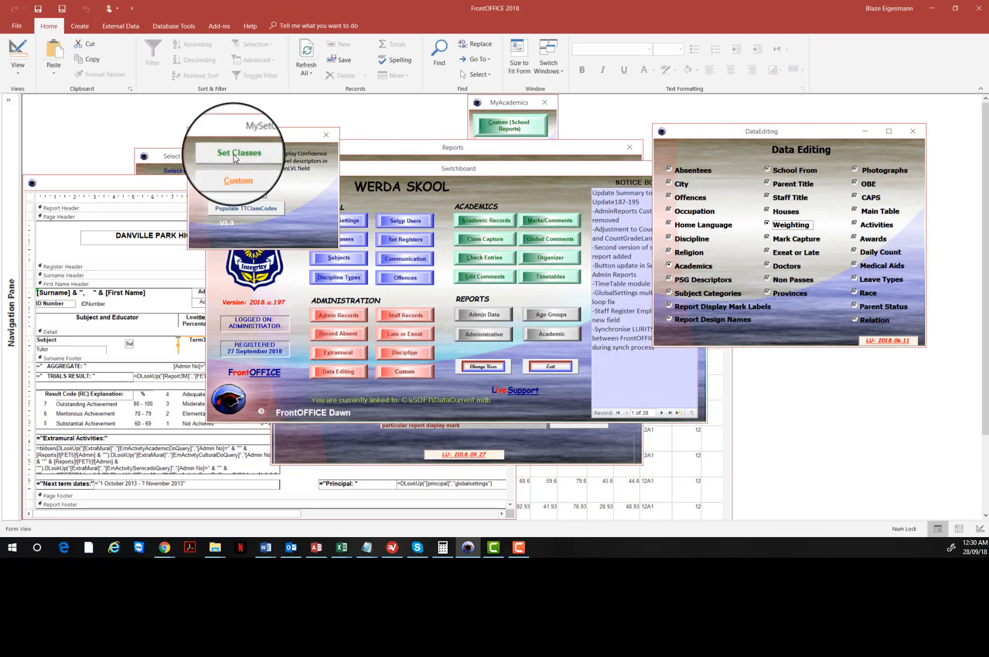
left_click(559, 144)
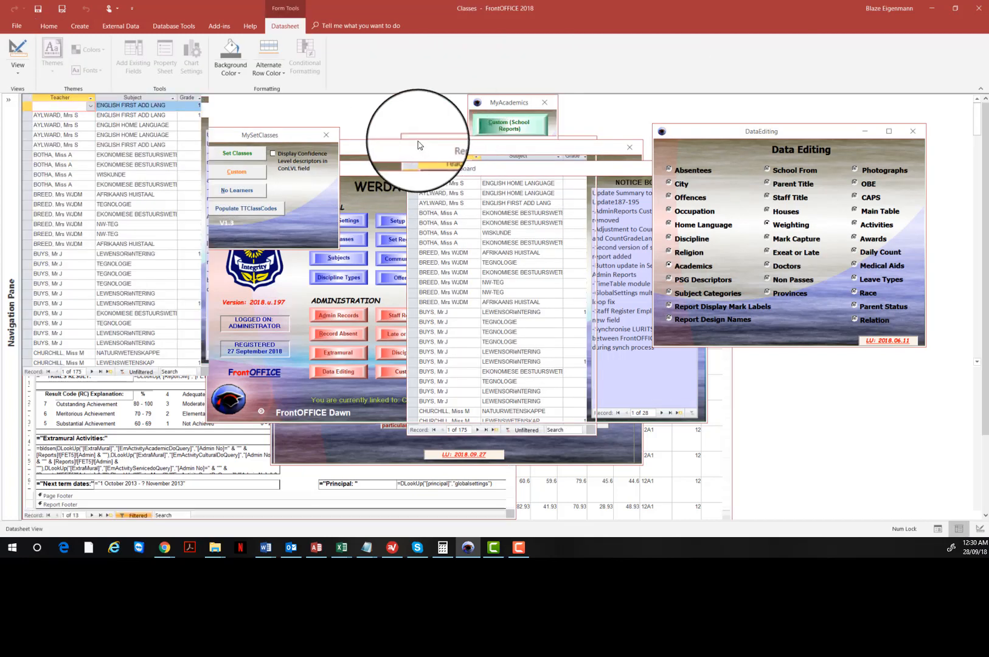
left_click(200, 99)
left_click(203, 101)
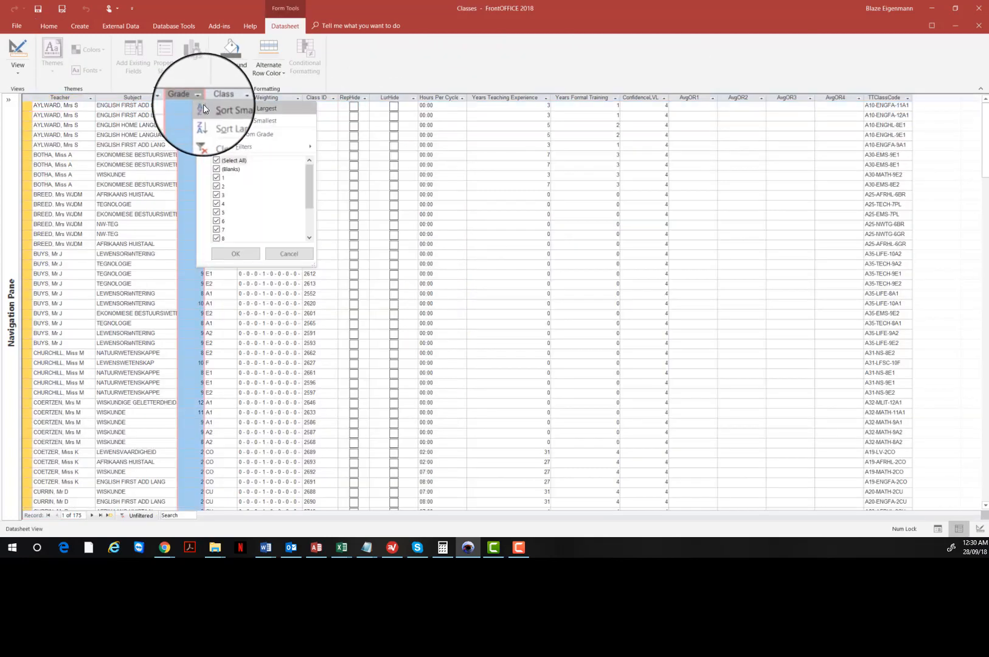
left_click(216, 159)
scroll(220, 195, "down", 2)
scroll(220, 195, "down", 1)
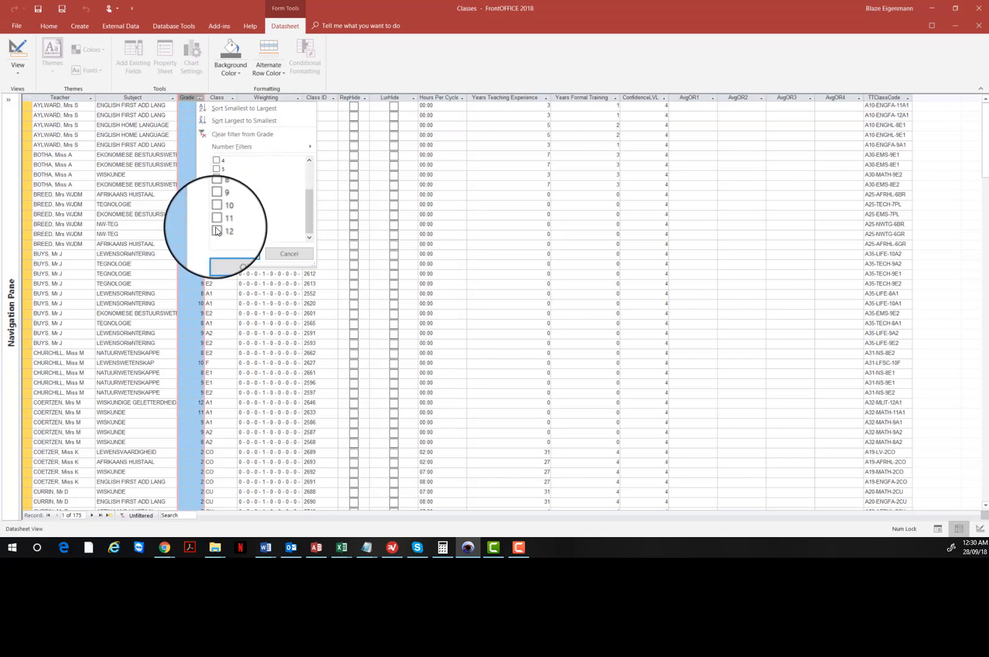
left_click(215, 235)
left_click(235, 254)
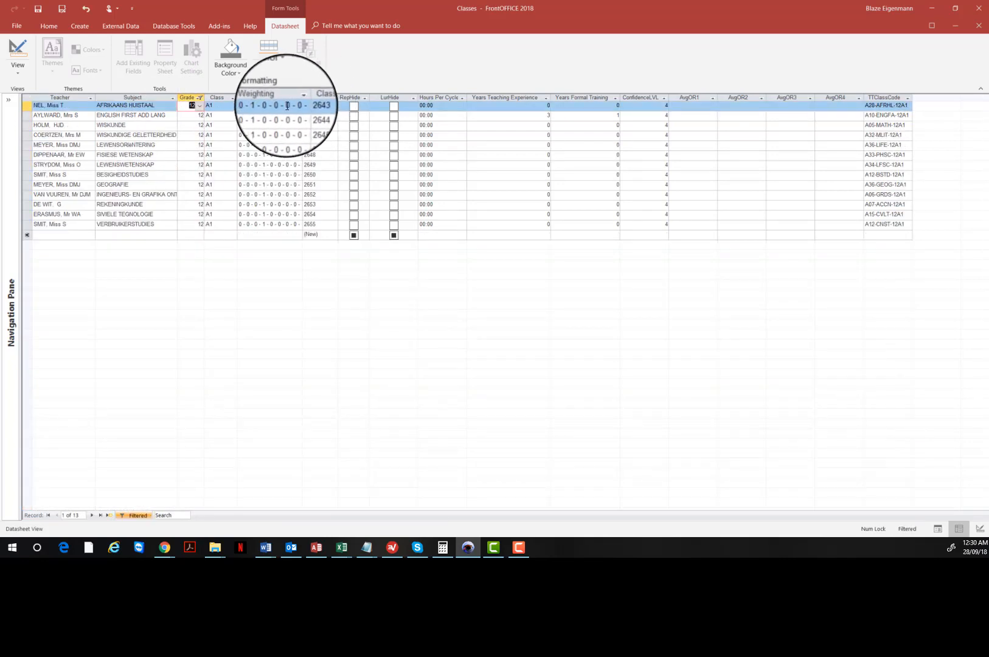
Set the Weighting of the grade 12 AFRIKAANS HUISTAAL and ENGLISH FIRST ADD LANG classes to the code starting 0 - 0 - 1 - 0.
left_click(287, 106)
left_click(298, 106)
left_click(283, 122)
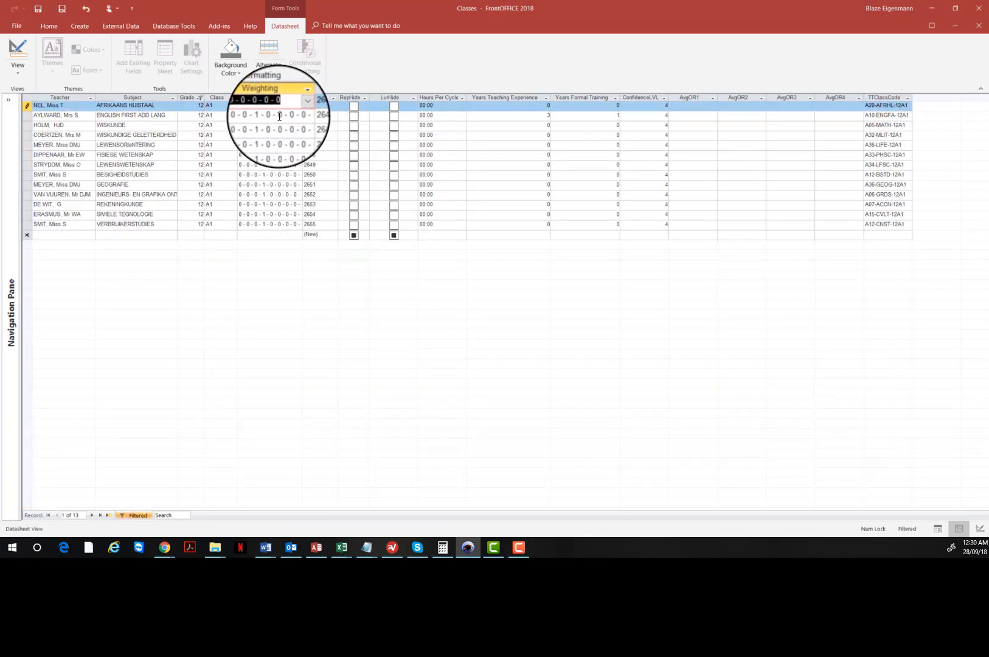
left_click(295, 115)
left_click(301, 116)
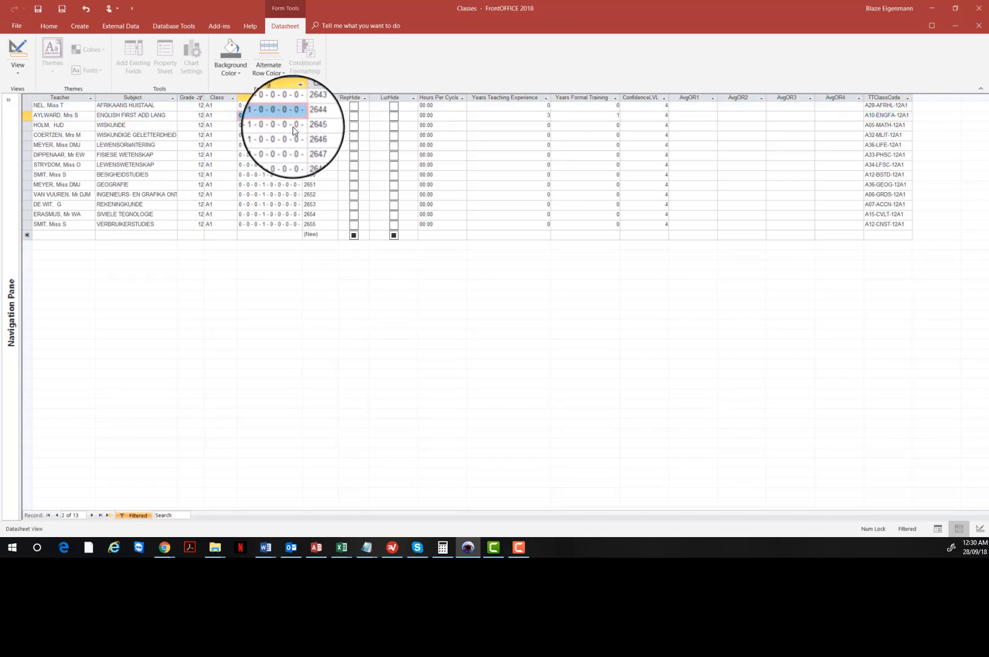
left_click(289, 116)
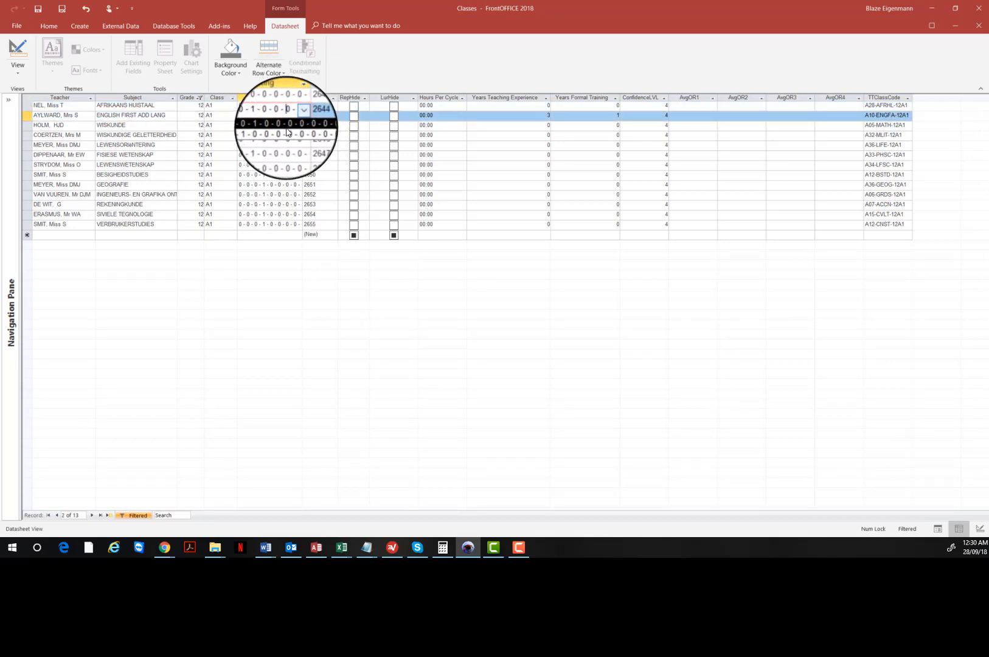
left_click(286, 133)
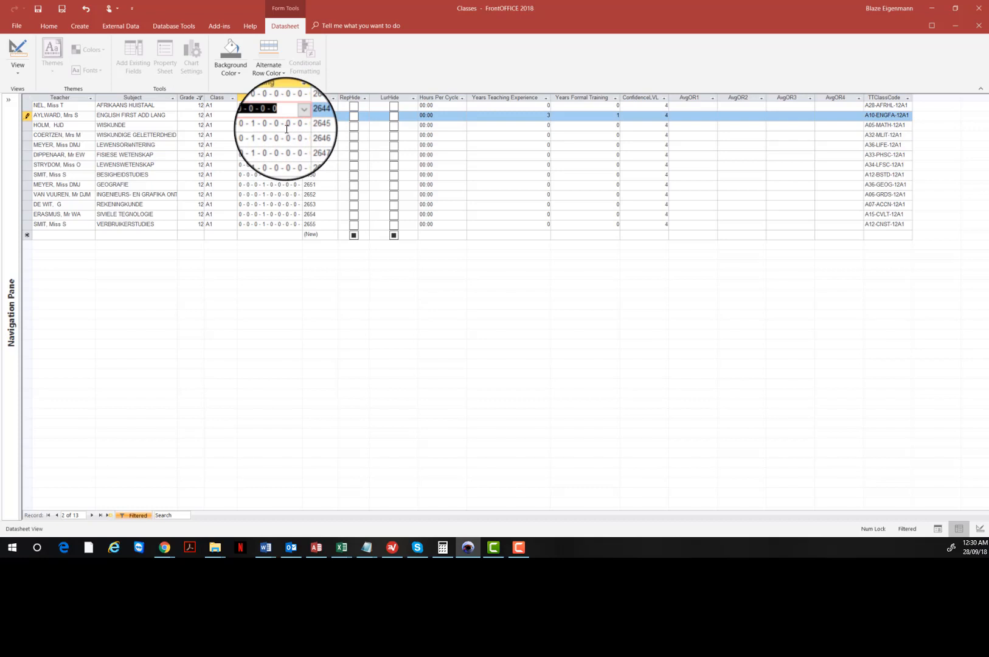
Apply the weighting code starting 0 - 0 - 1 - 0 to the remaining grade 12 classes, from WISKUNDE down to VERBRUIKERSTUDIES.
key("Down")
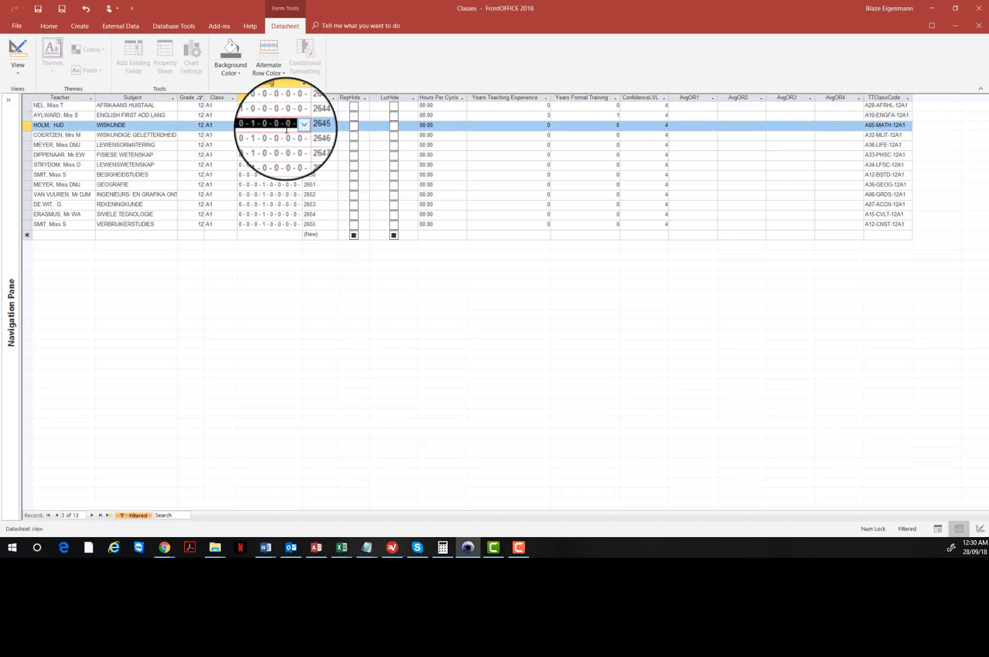
key("Down")
key("Down")
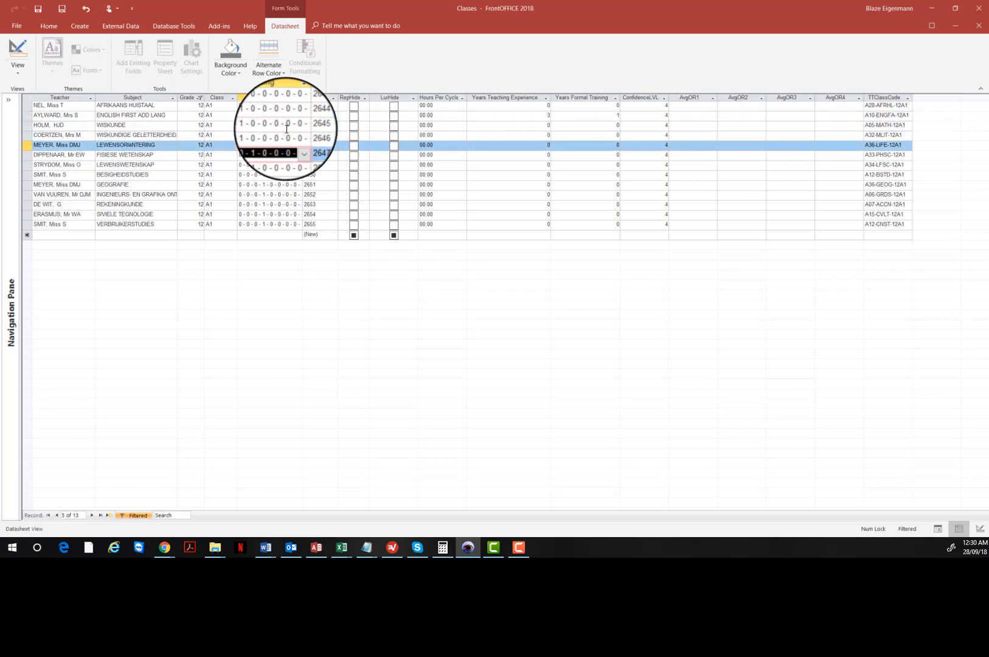
key("Down")
key("Down")
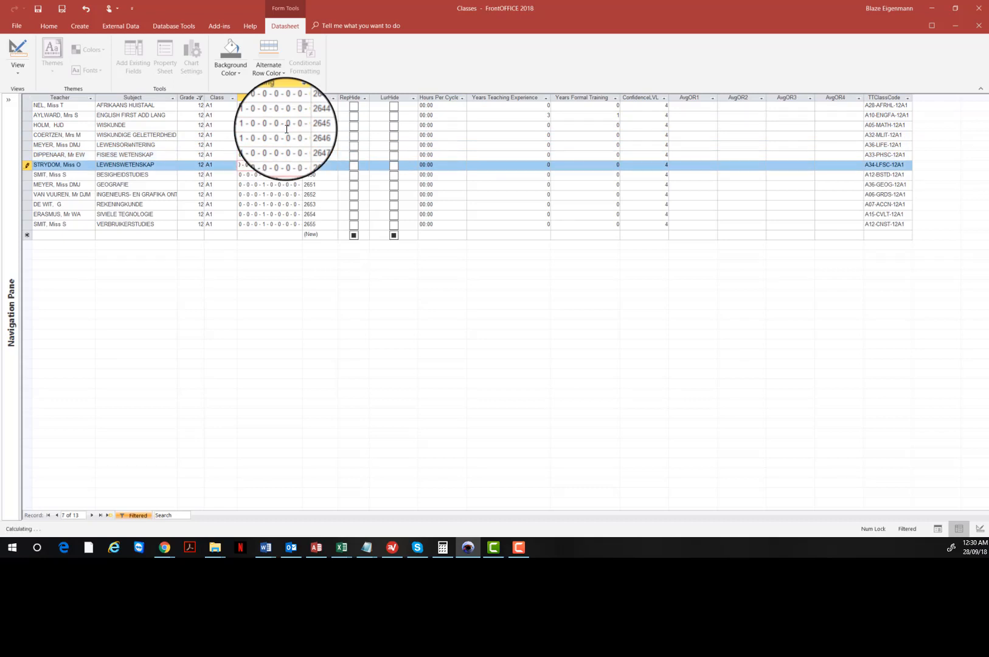
key("Down")
key("Down")
key("Down")
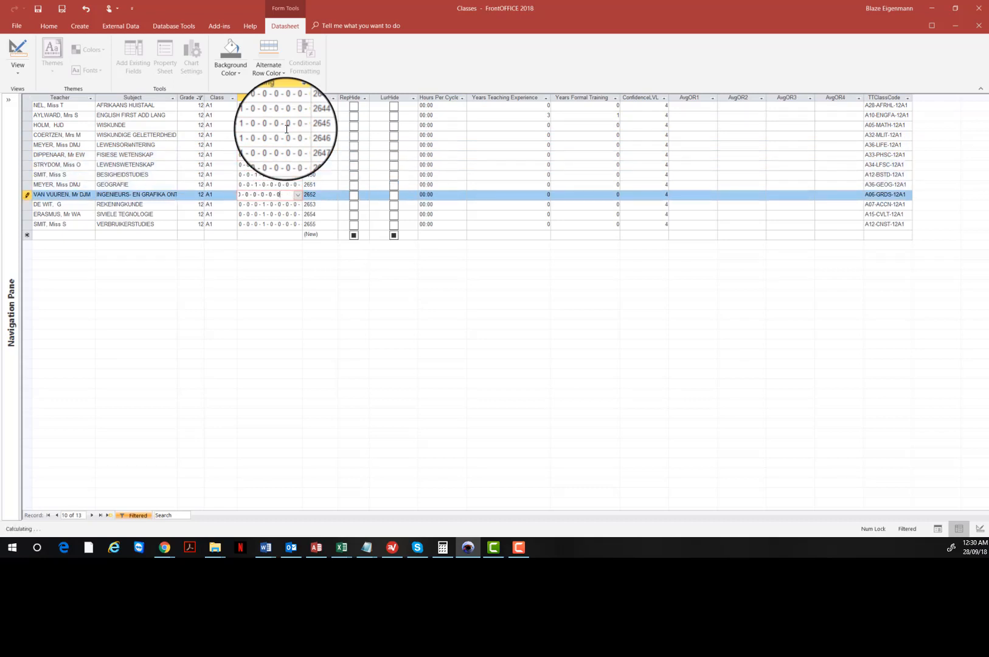
key("Down")
key("Down")
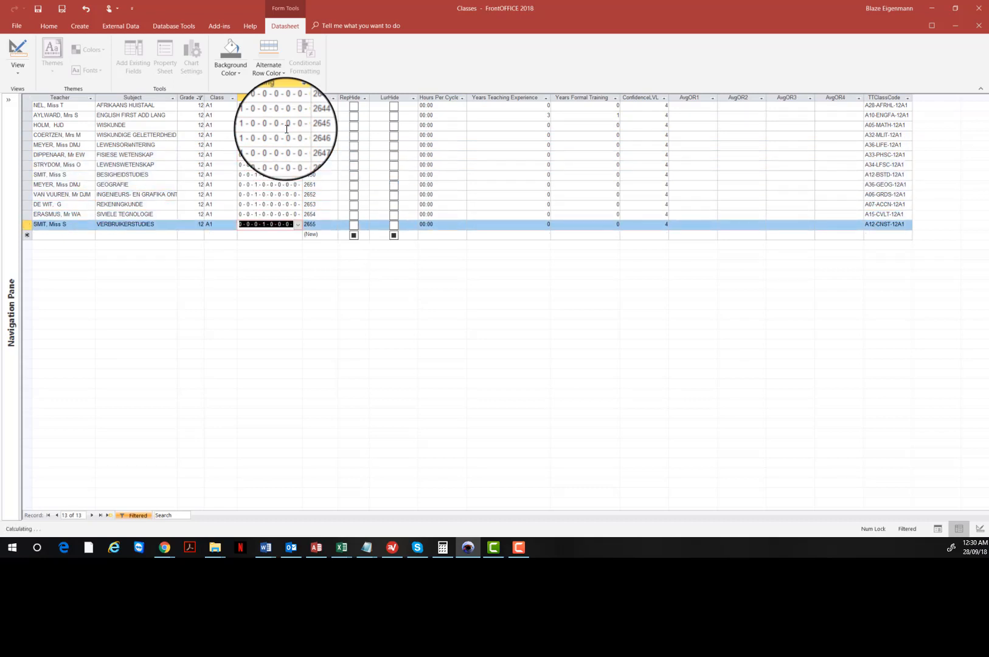
key("Up")
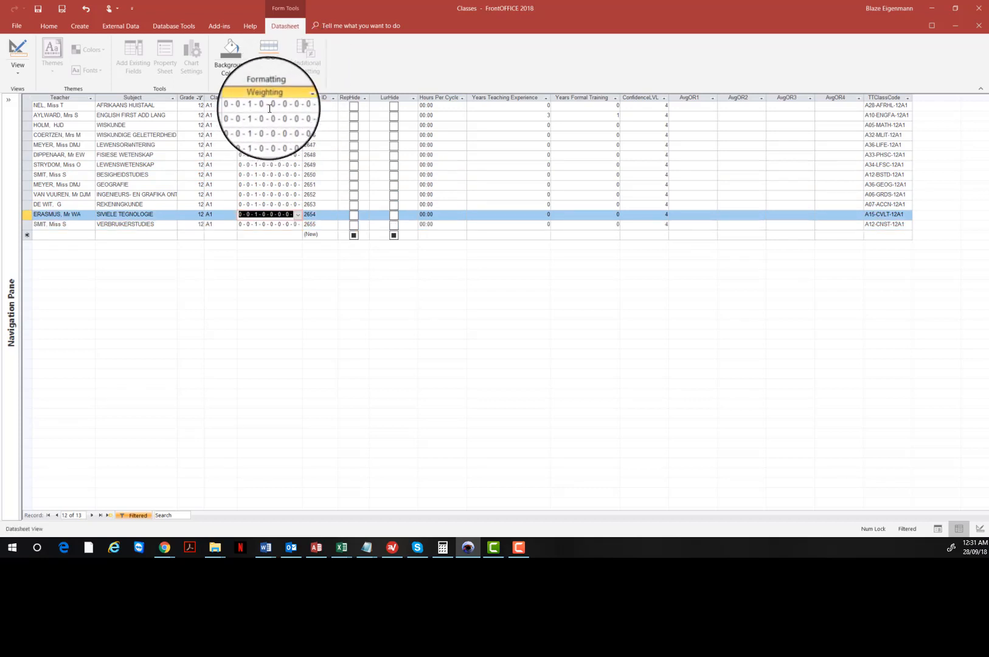
Check the weighting code of the grade 12 AFRIKAANS HUISTAAL class, and close the Classes list.
left_click(270, 107)
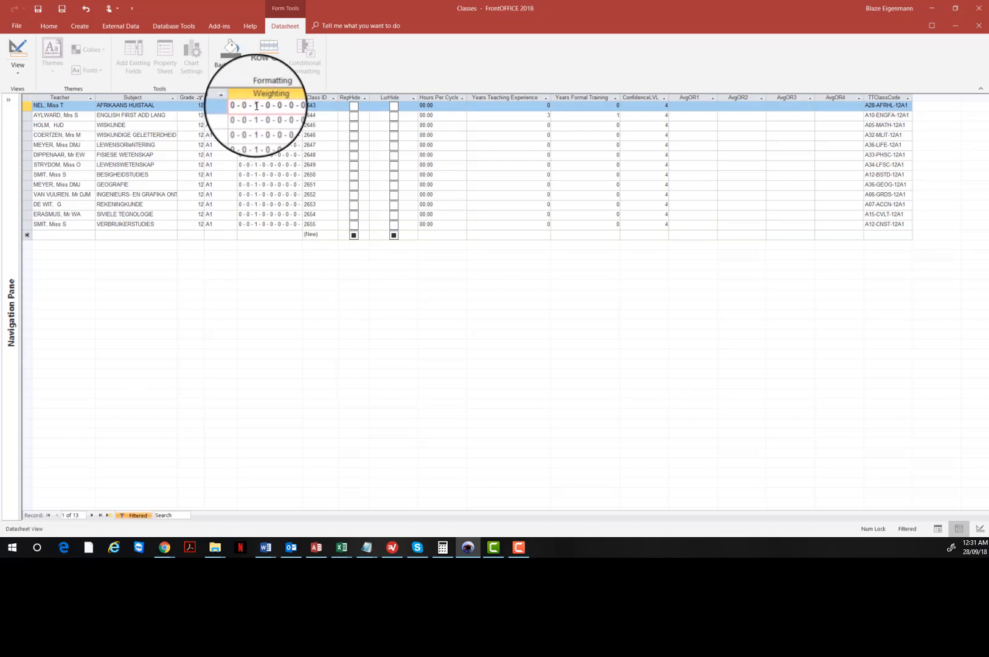
left_click_drag(253, 106, 326, 106)
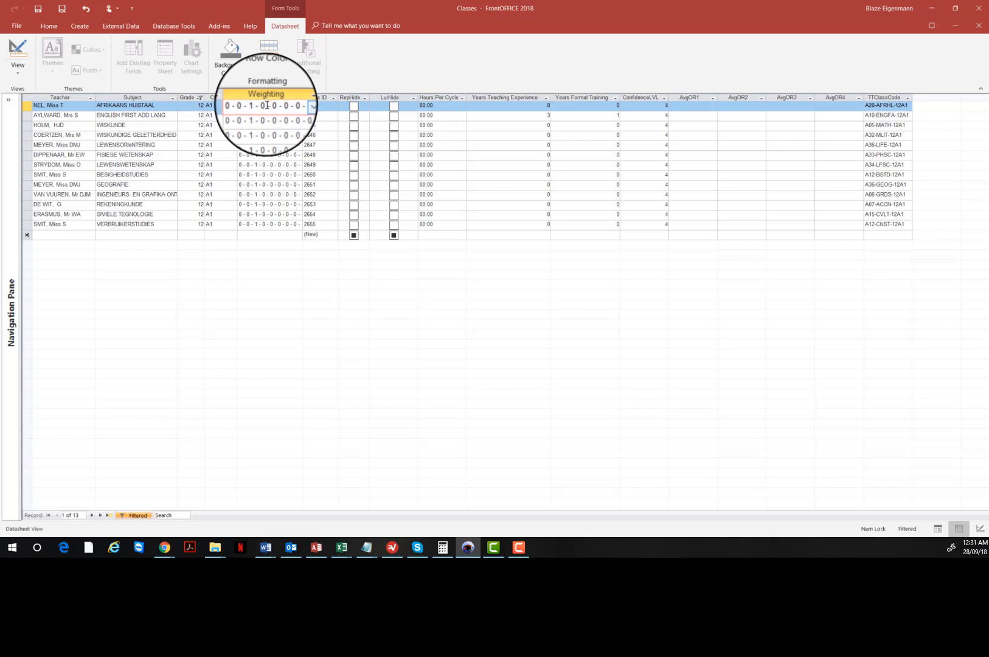
left_click(979, 28)
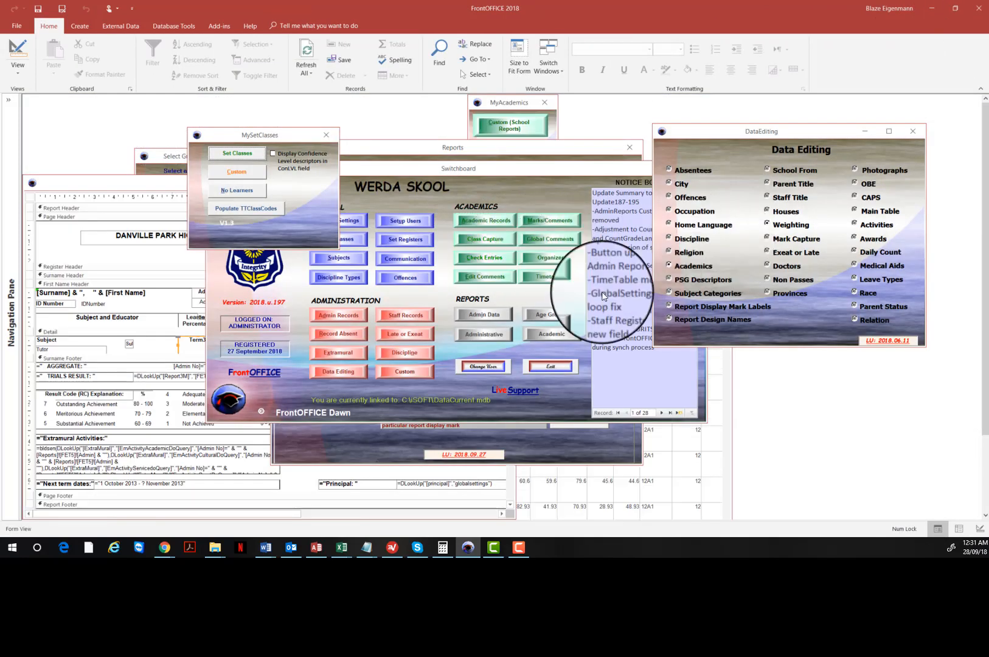
Open the academic Reports form and select 3 as the Report Display (RD) for grade 12.
left_click(550, 334)
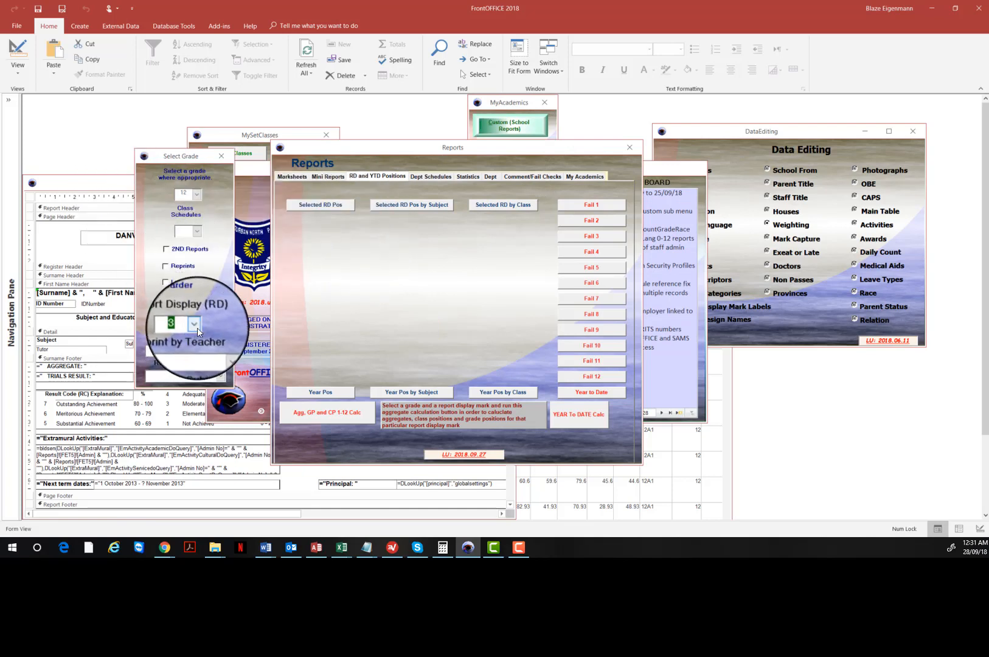
left_click(197, 328)
left_click(183, 347)
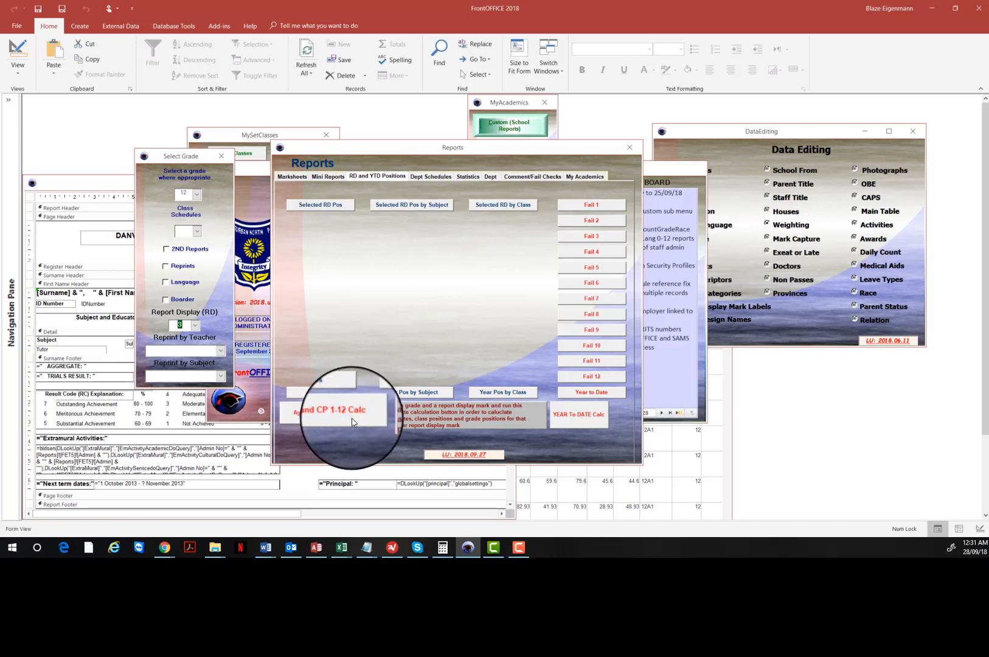
double_click(185, 324)
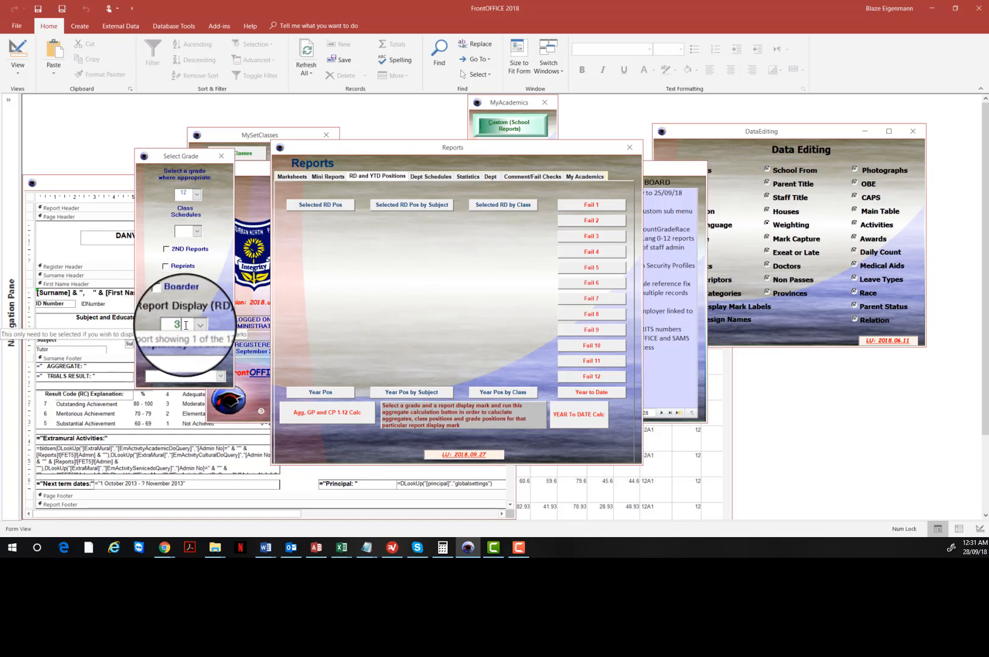
Inspect the Control Source of the aggregate text box in the fet5 report design to see which aggregate field it looks up.
left_click(84, 181)
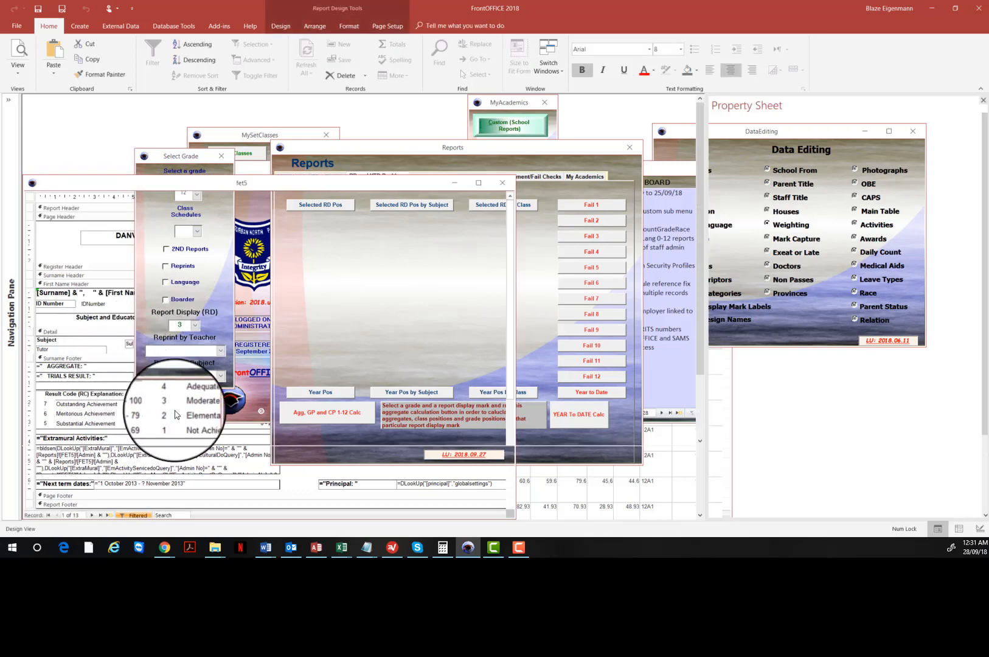
left_click(200, 367)
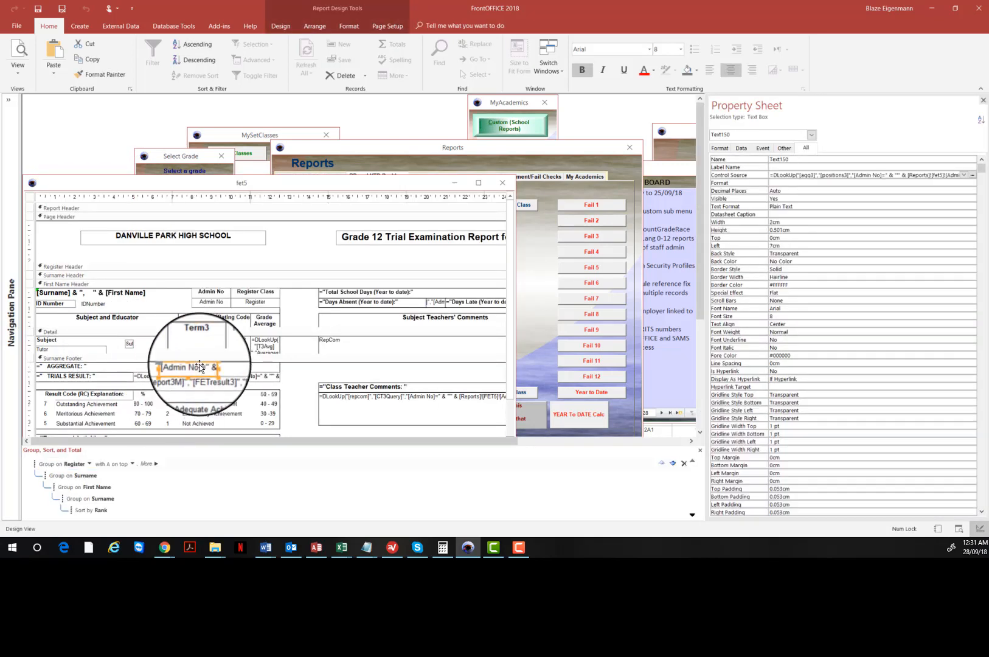
left_click(814, 175)
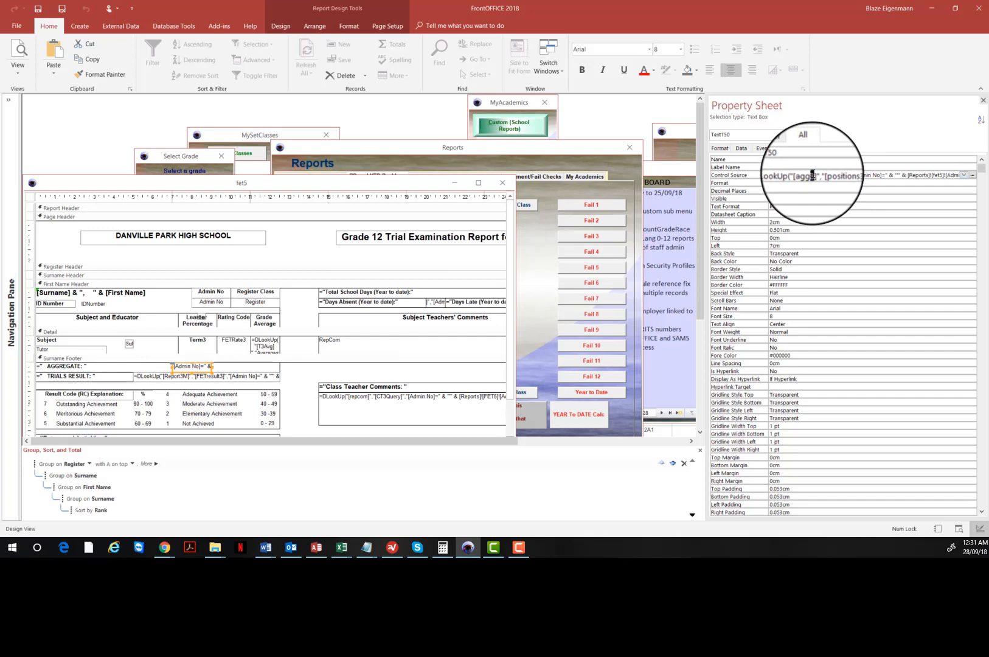
left_click(819, 182)
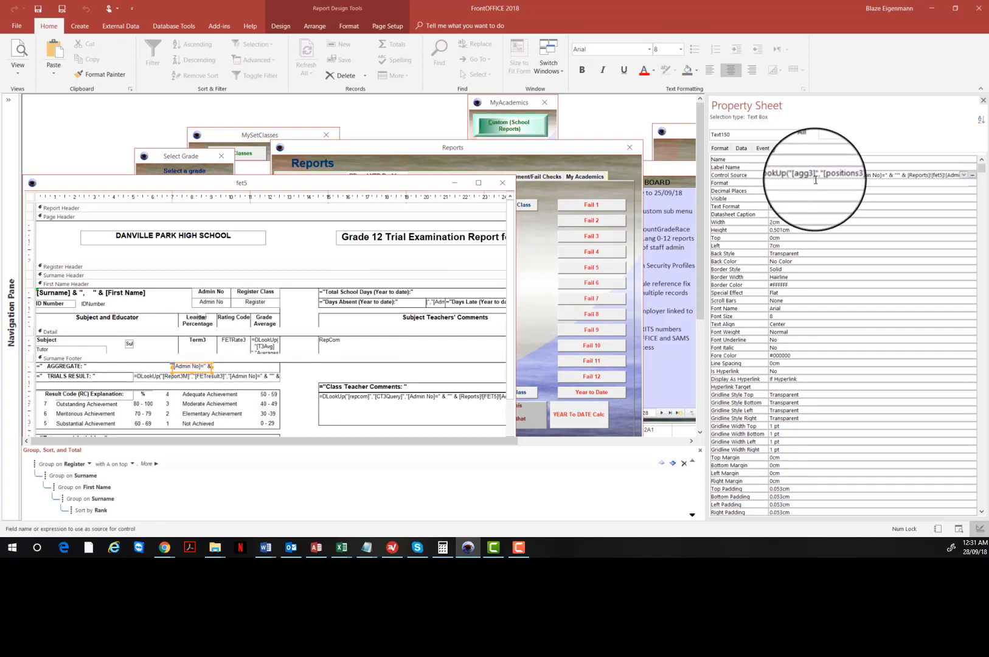
Return to the Select Grade and Reports forms and clear the Report Display (RD) value.
left_click(183, 160)
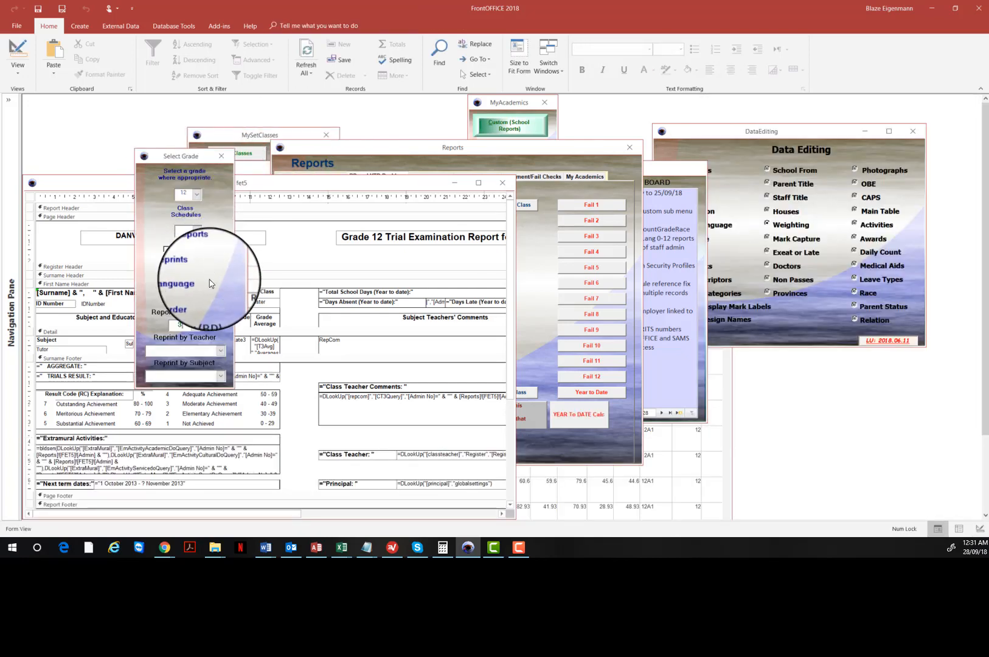
left_click(517, 149)
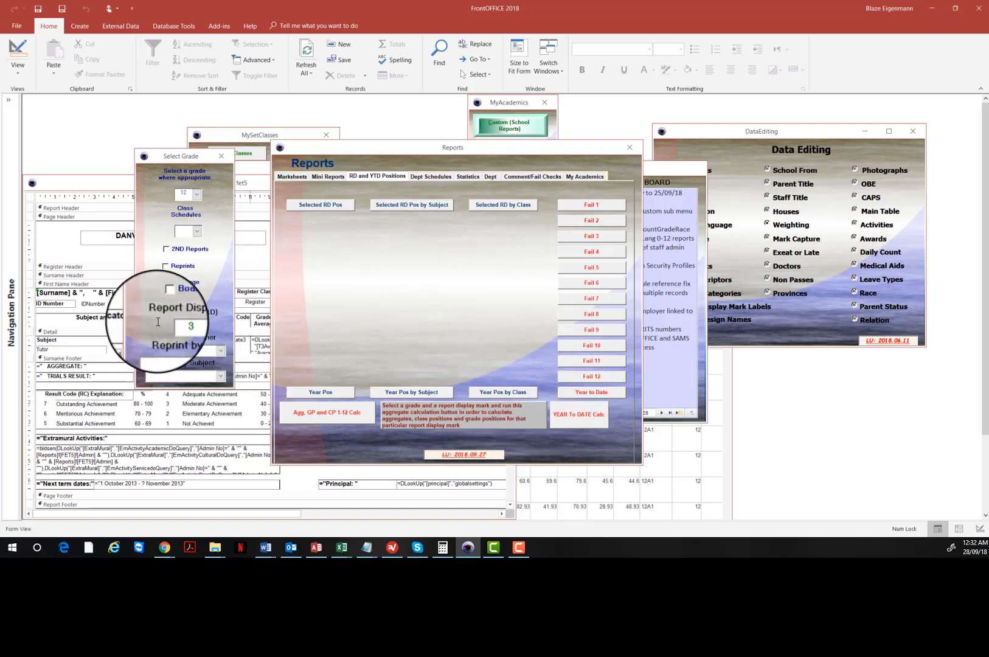
key("Delete")
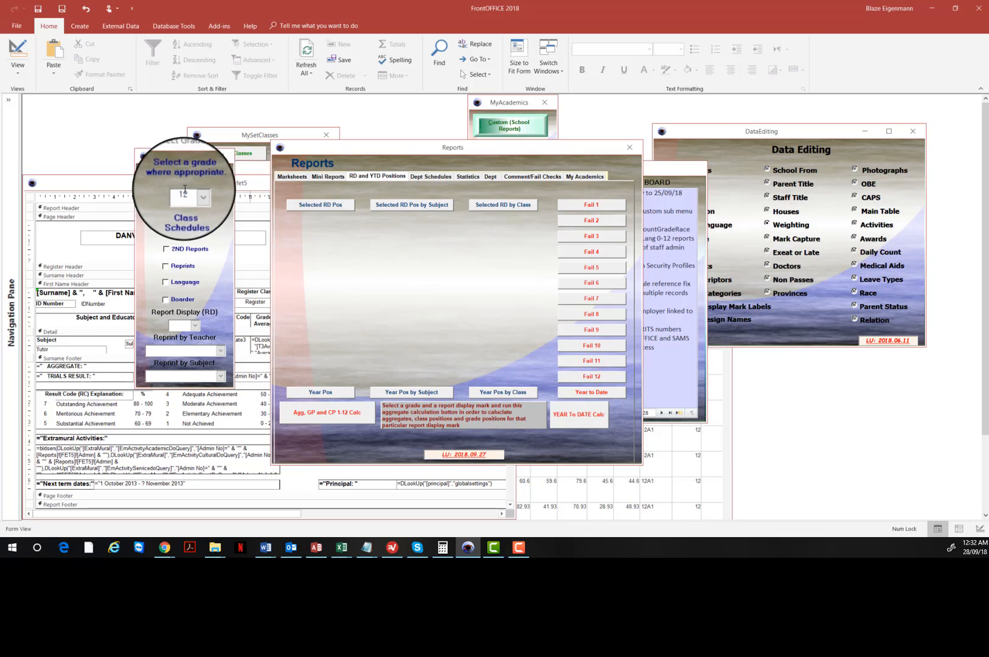
Reopen the Set Classes list, check the third weighting position of the grade 12 ENGLISH FIRST ADD LANG class, and close the list.
left_click(665, 172)
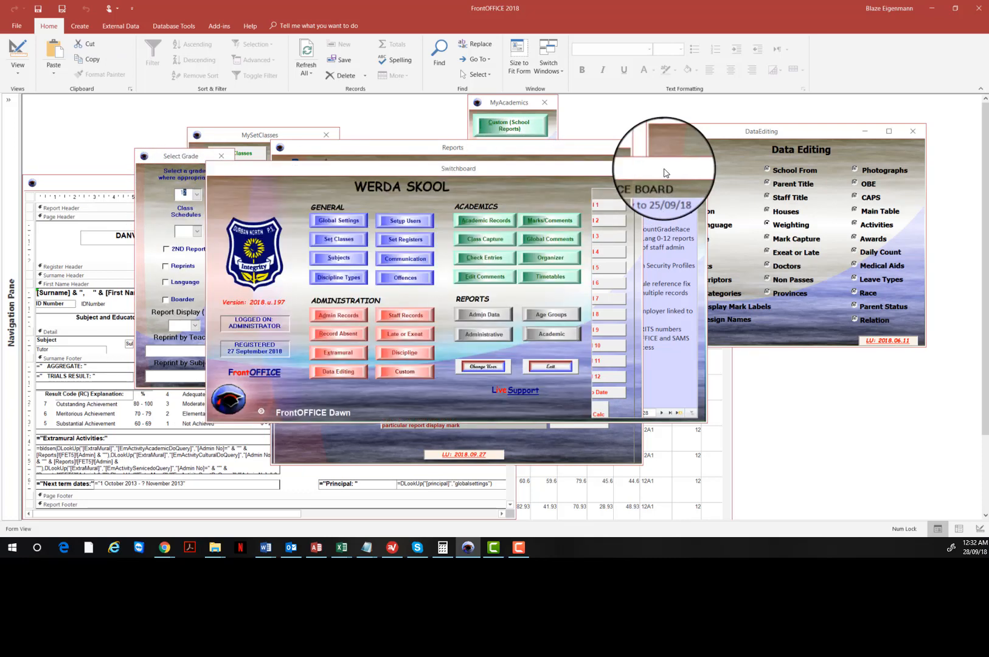
left_click(344, 241)
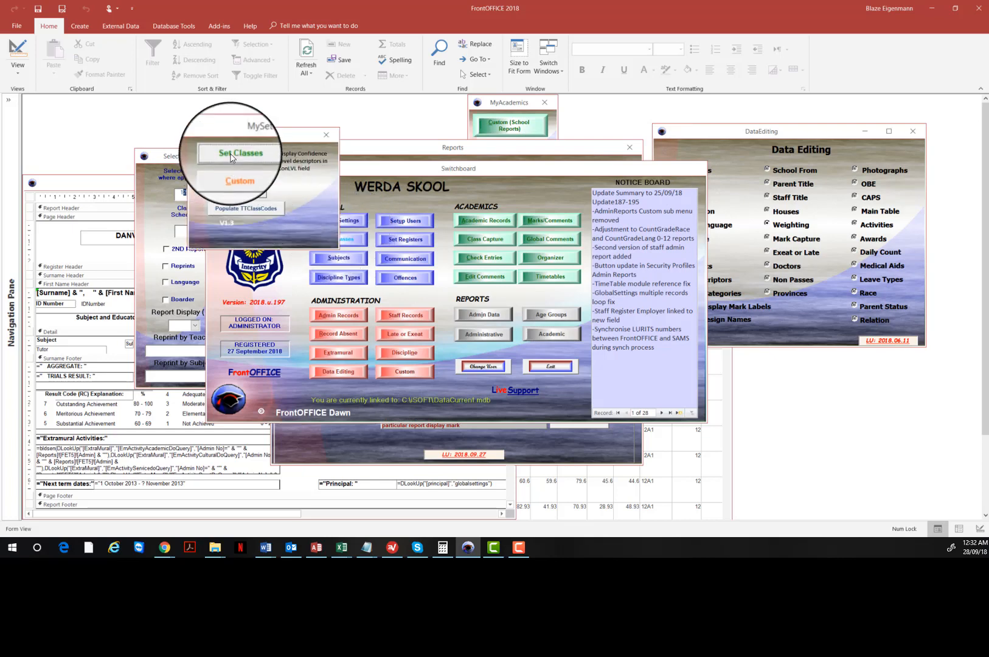
left_click(237, 153)
left_click(561, 145)
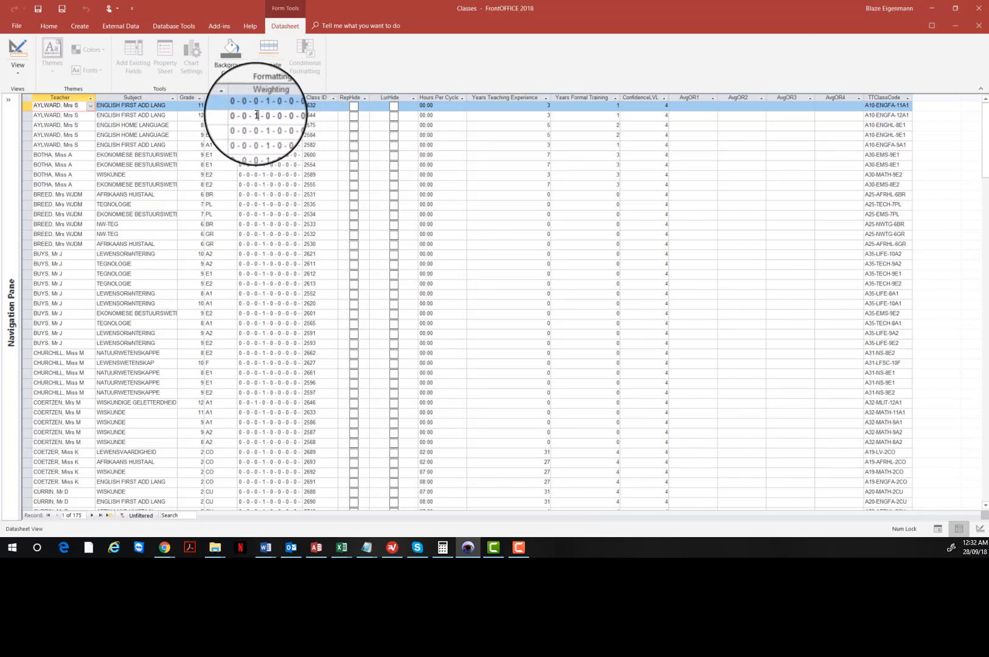
left_click(256, 115)
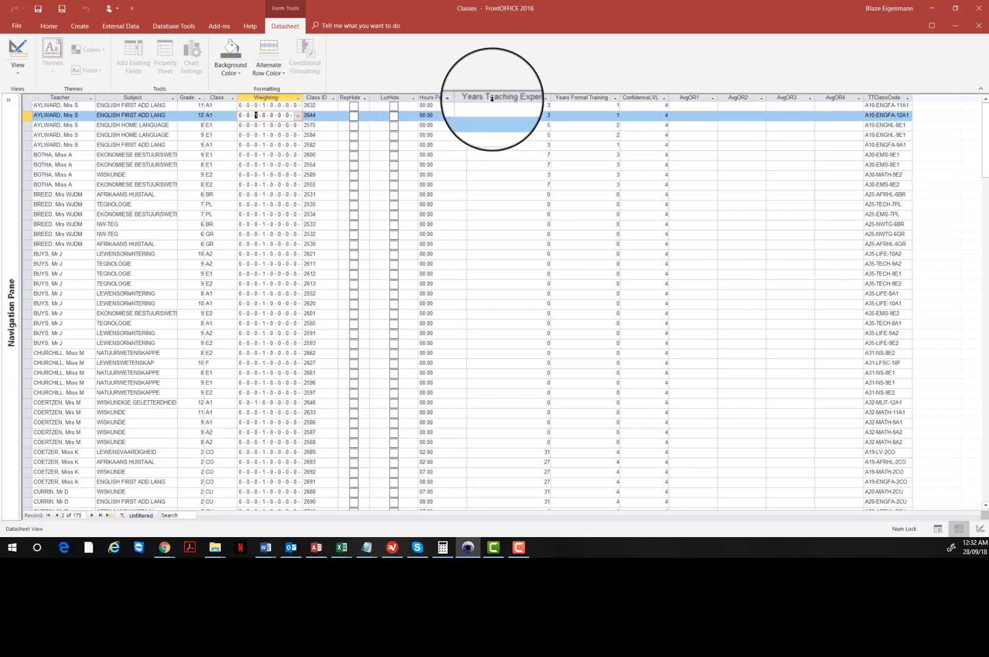
left_click(977, 24)
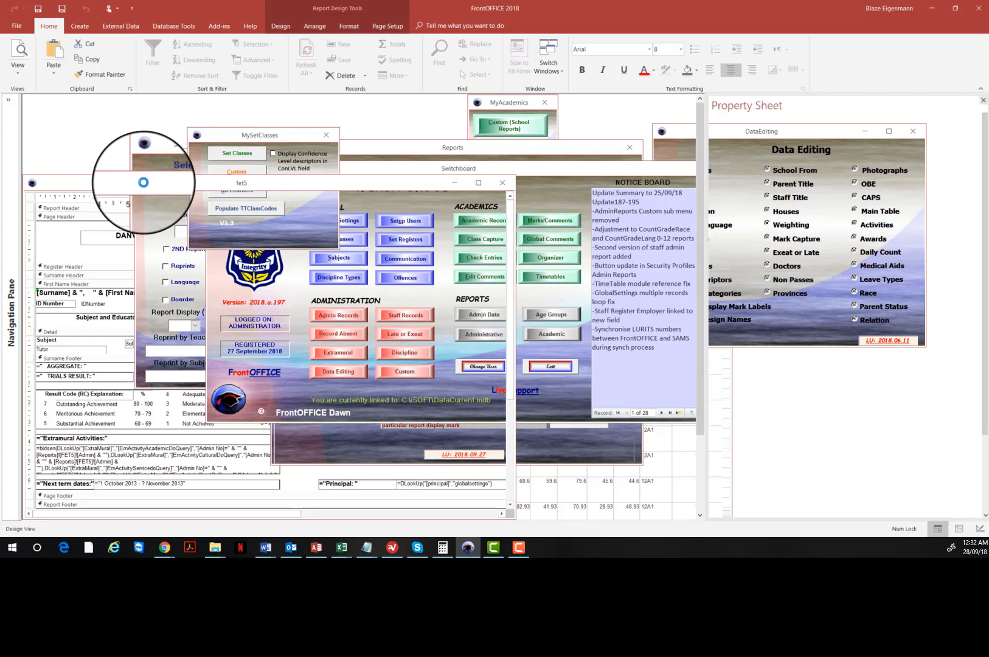
Switch to the BKN-ENGHL-12 1 4-Term2-2018 workbook in Excel and set the FrontOFFICE Report Display value for the Report Mark column to 3.
mouse_move(141, 182)
left_mouse_down()
mouse_move(197, 139)
mouse_move(183, 105)
mouse_move(193, 94)
left_mouse_up()
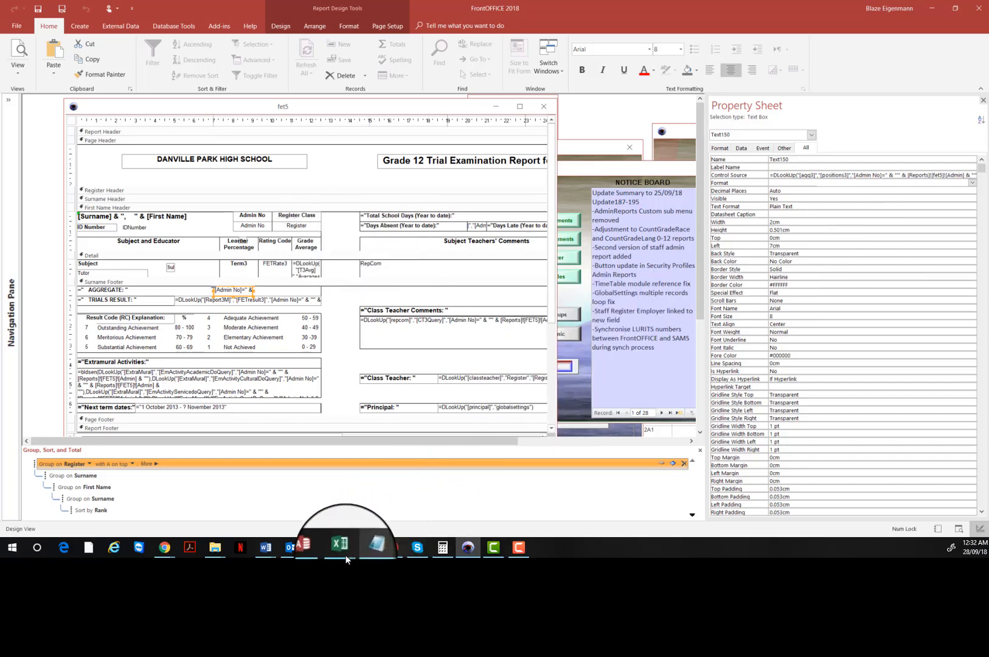
mouse_move(342, 544)
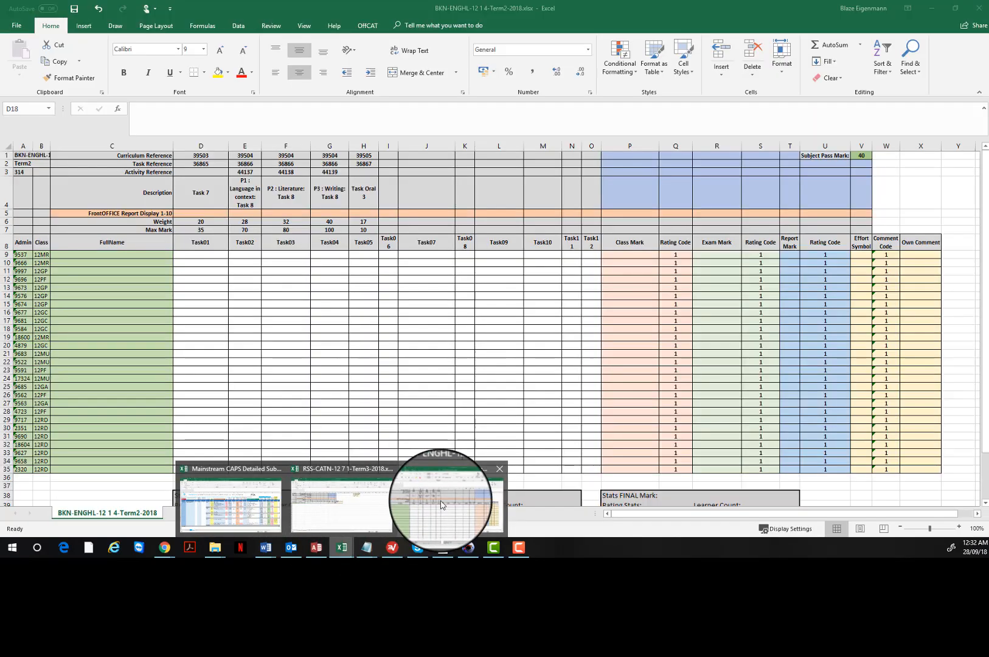
left_click(441, 504)
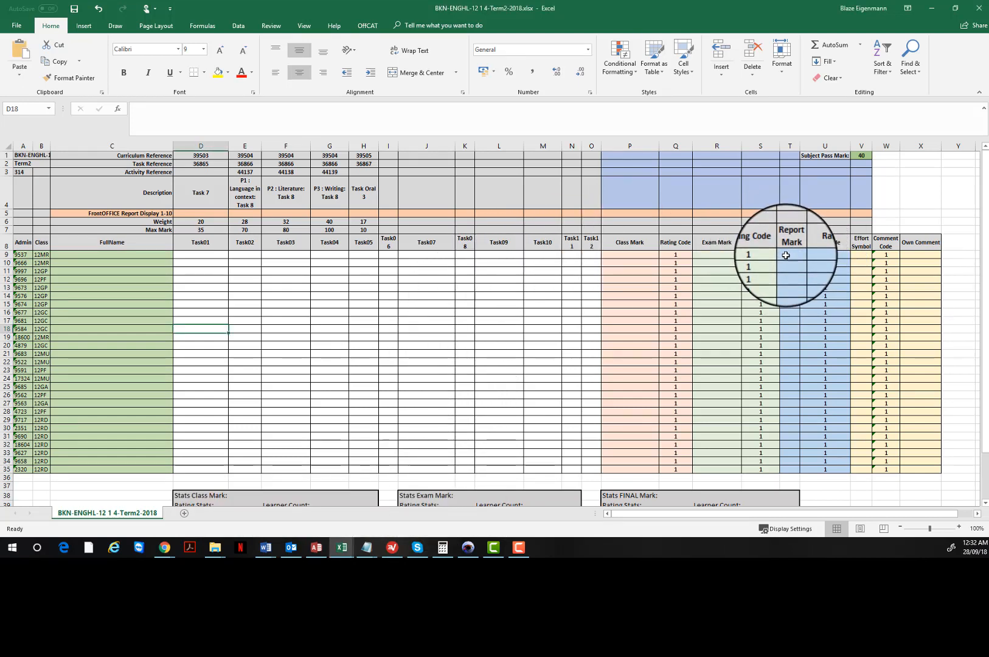
left_click(430, 113)
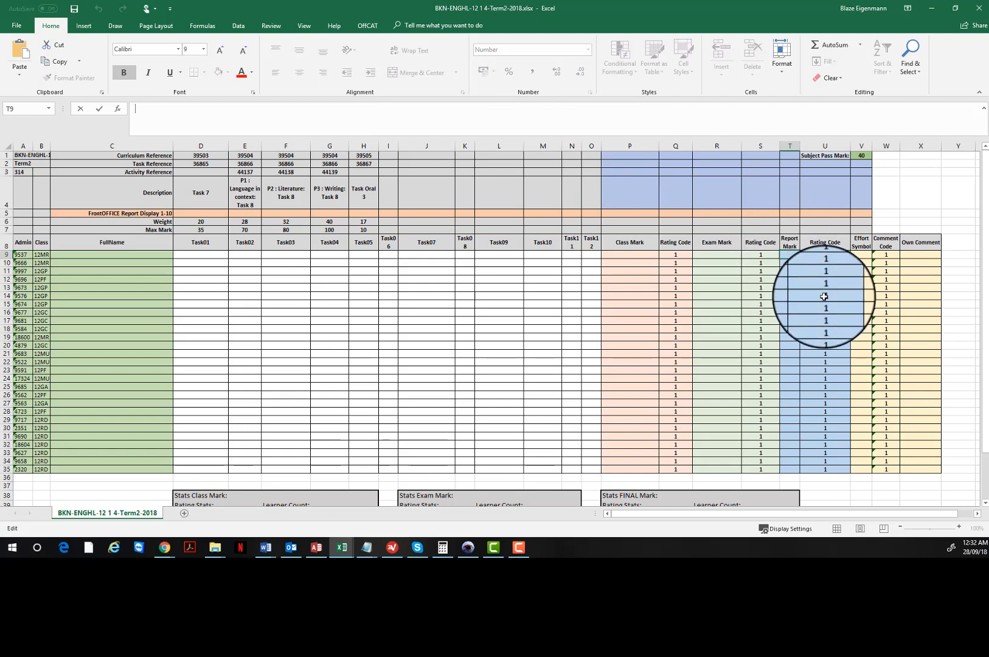
left_click_drag(790, 255, 790, 469)
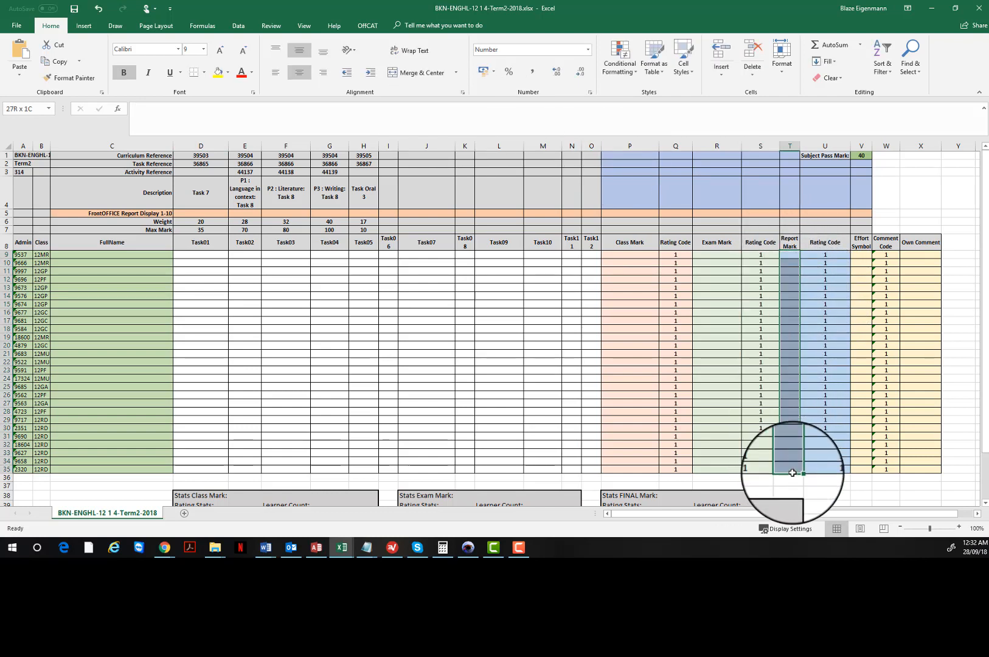
left_click(791, 214)
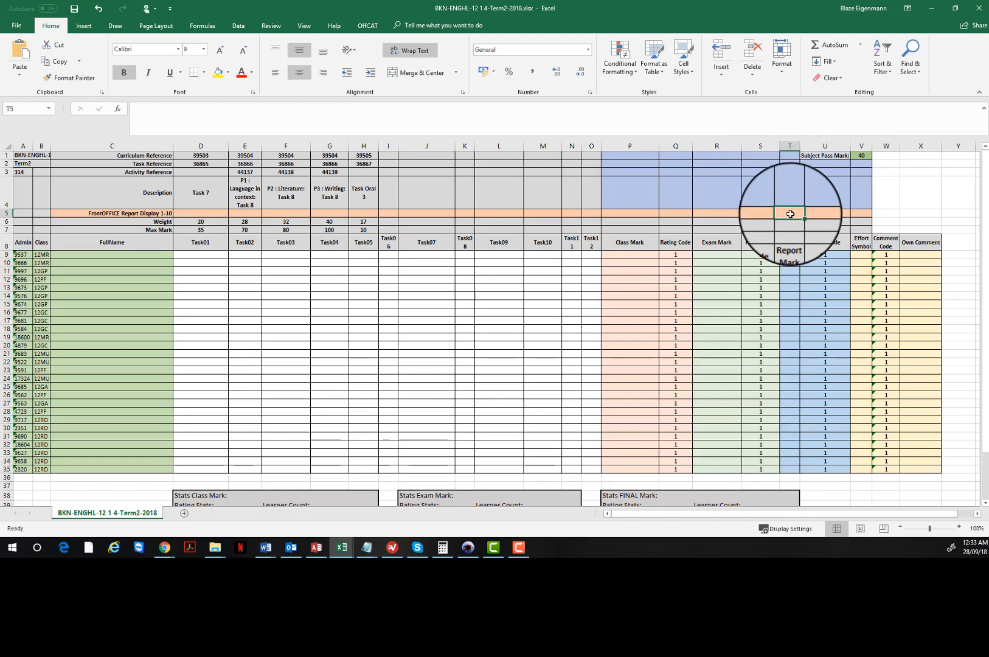
type("3")
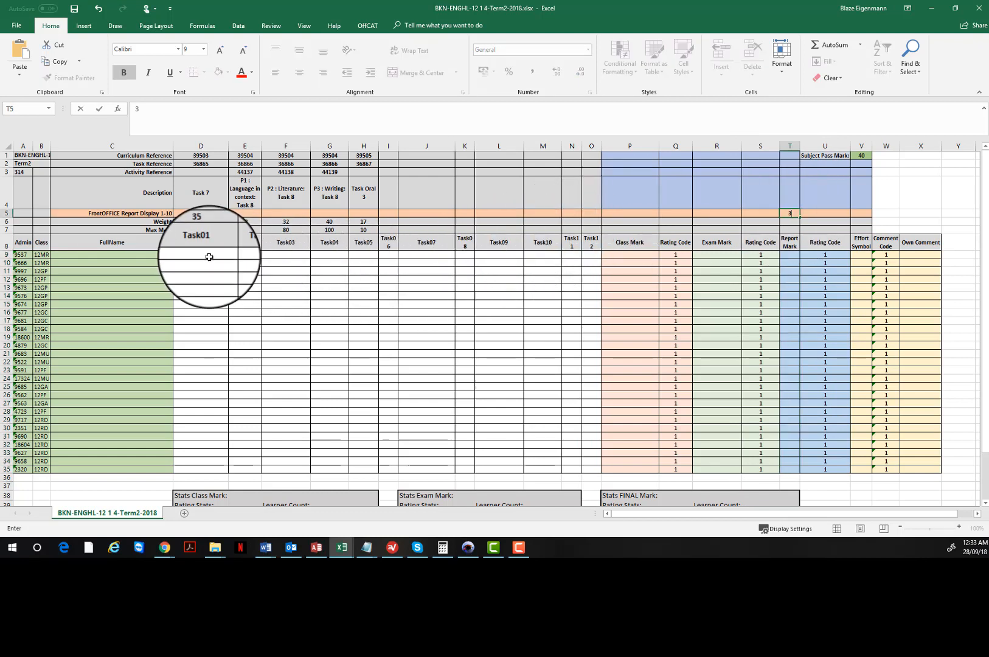
Review the Task01 to Task05 mark cells, their task descriptions in row 4, and the Report Mark column.
left_click_drag(216, 256, 365, 255)
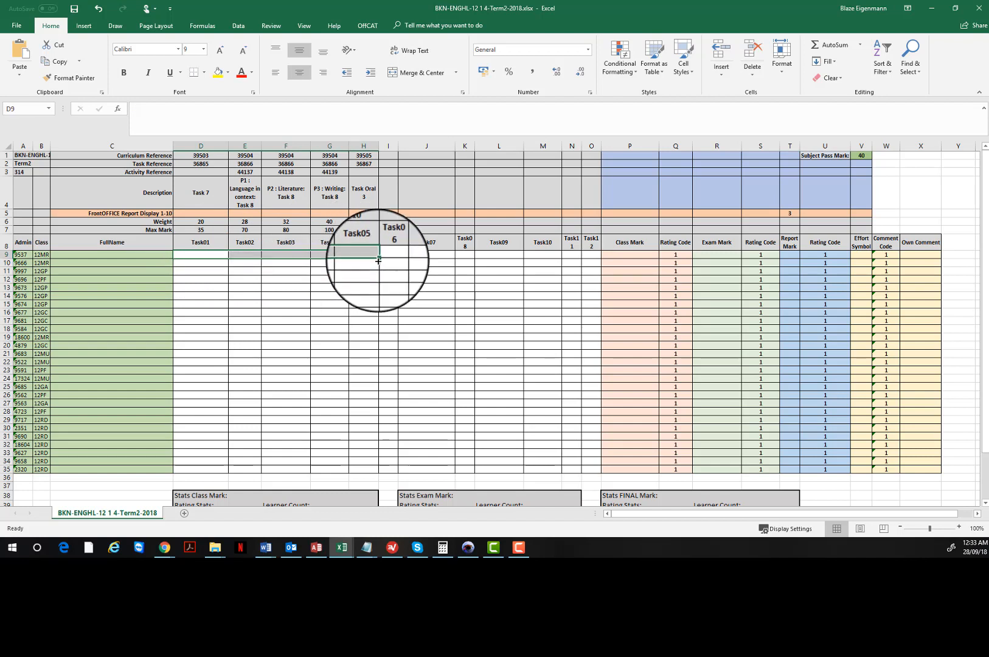
left_click(786, 255)
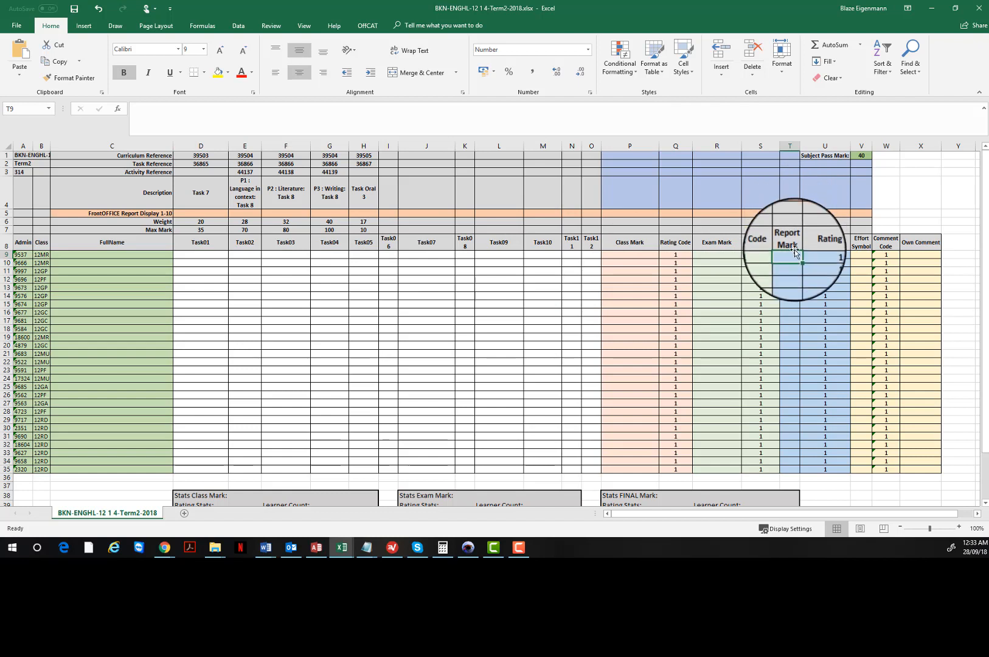
left_click_drag(793, 255, 790, 469)
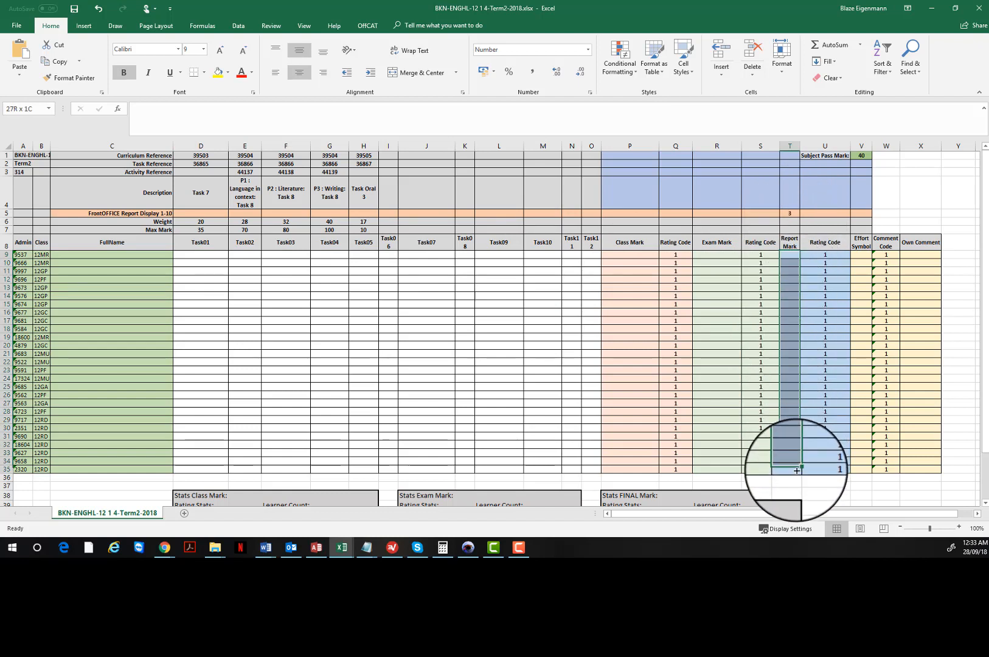
left_click(213, 196)
left_click_drag(271, 193, 364, 194)
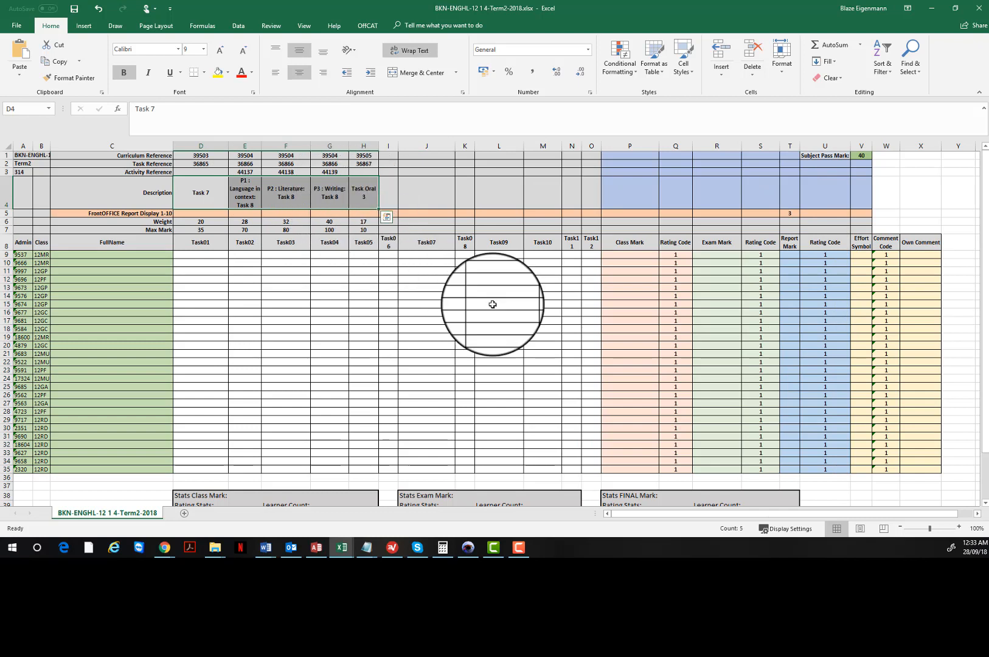
left_click(783, 254)
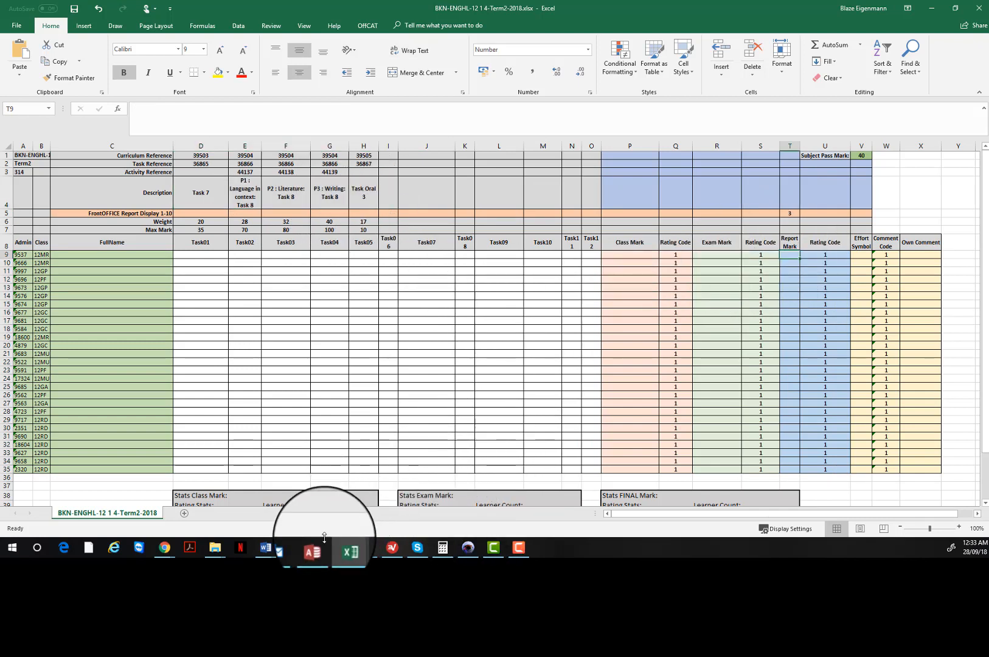
Compare the term 3 English Home Language tasks in Maintain Learner Task Assessments with the BKN-ENGHL-12 and RSS-CATN-12 mark workbooks in Excel.
left_click(458, 547)
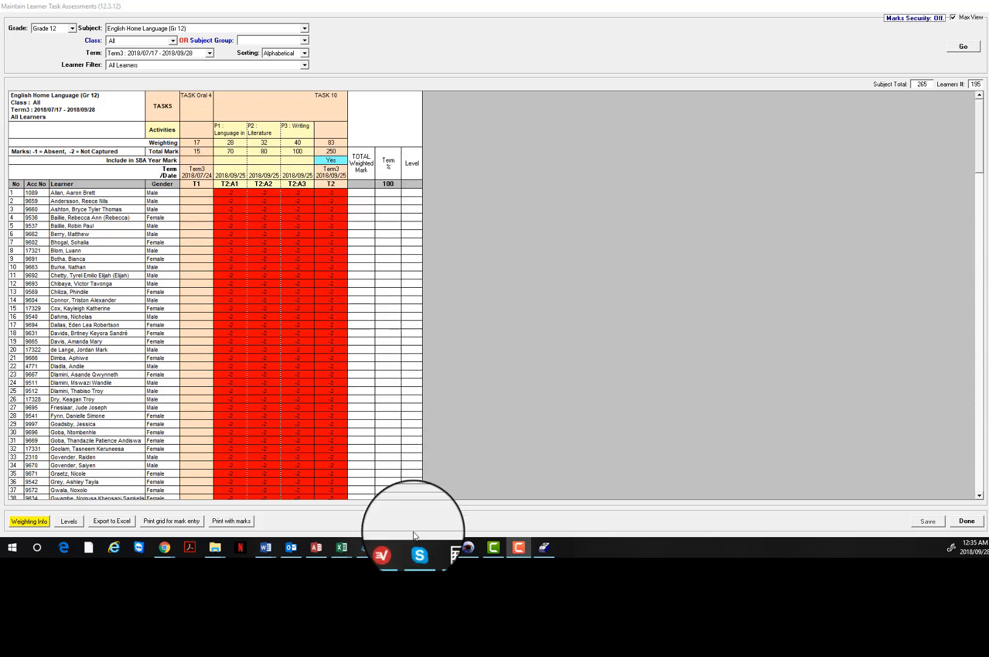
mouse_move(348, 554)
left_click(448, 490)
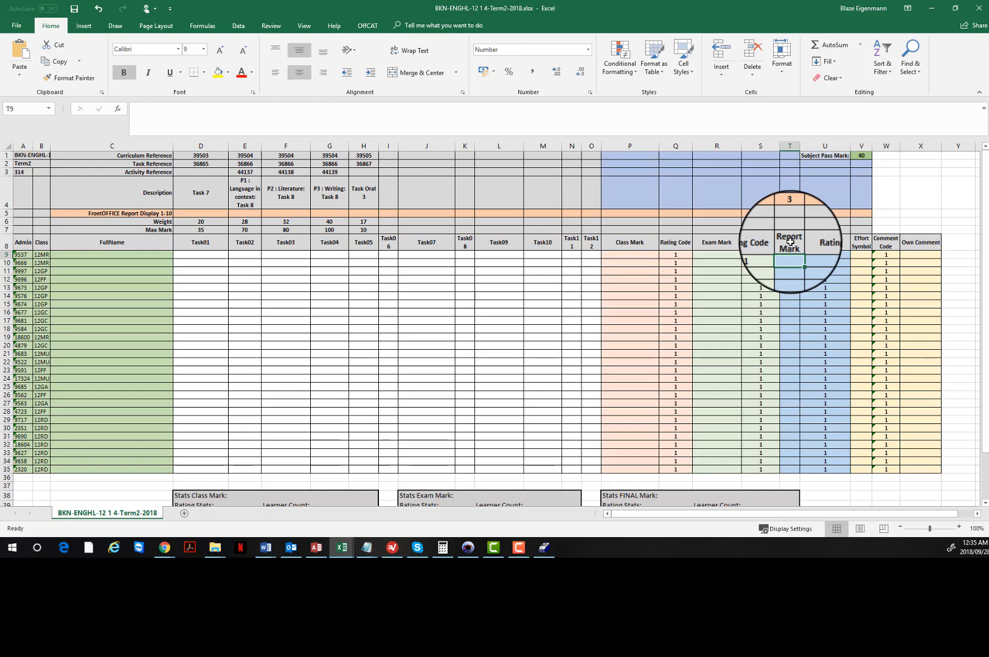
left_click(940, 9)
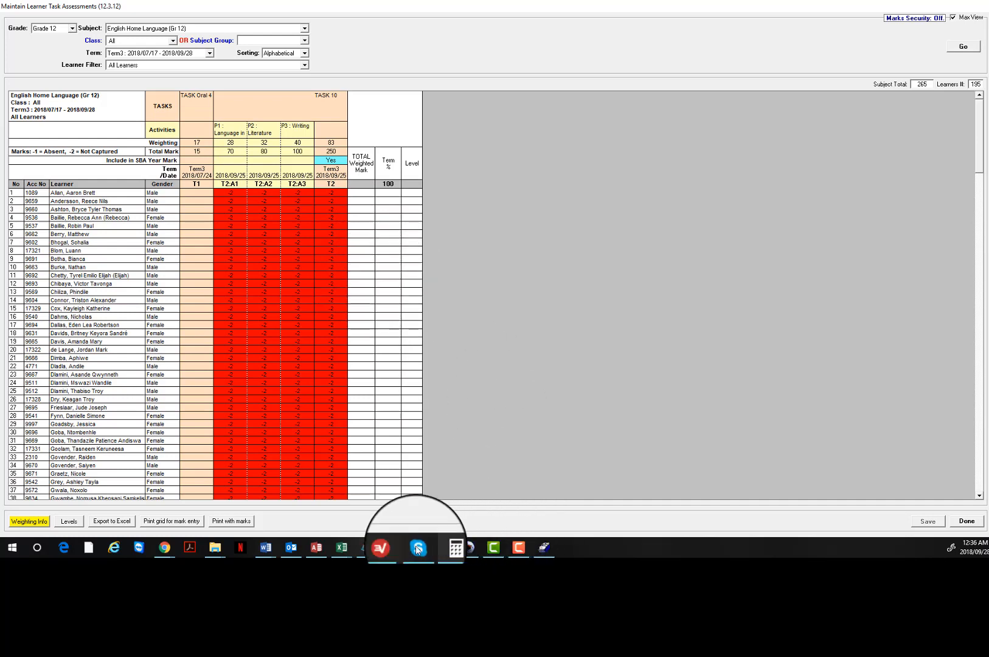
mouse_move(347, 546)
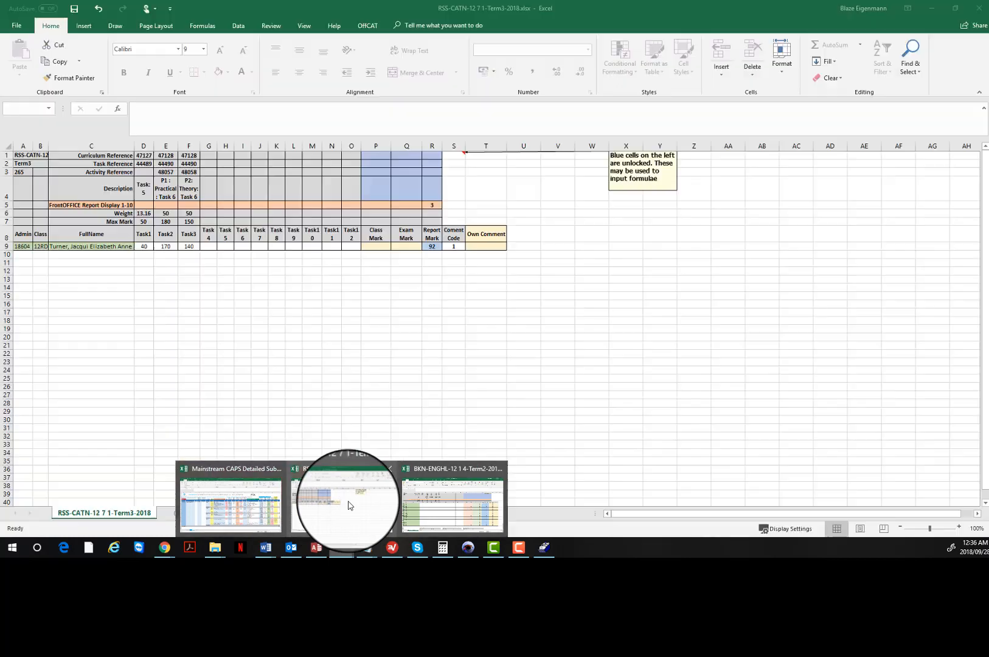
left_click(349, 505)
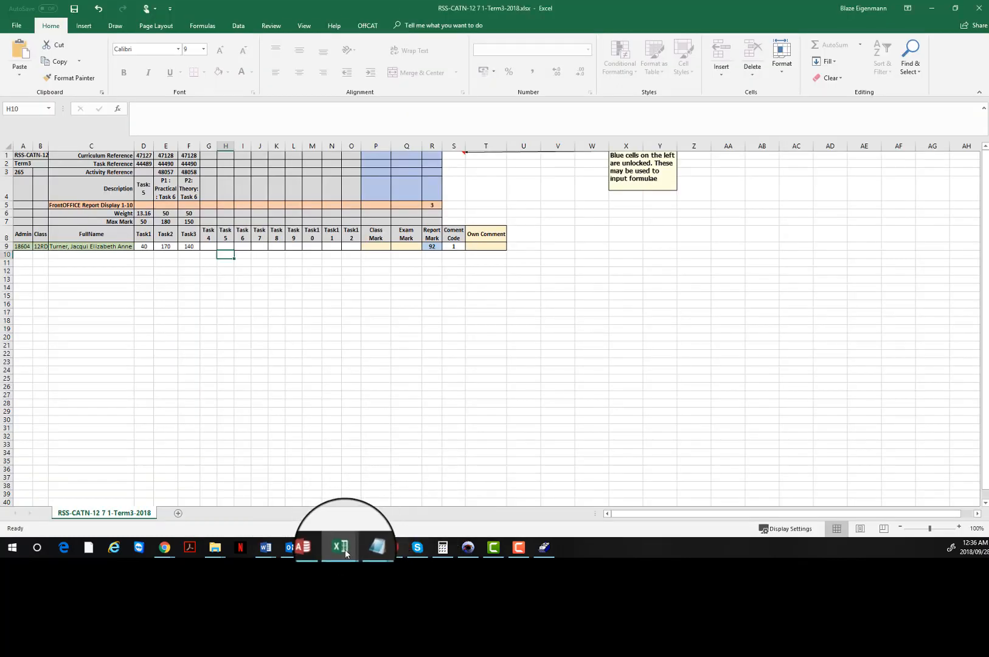
mouse_move(342, 547)
left_click(429, 500)
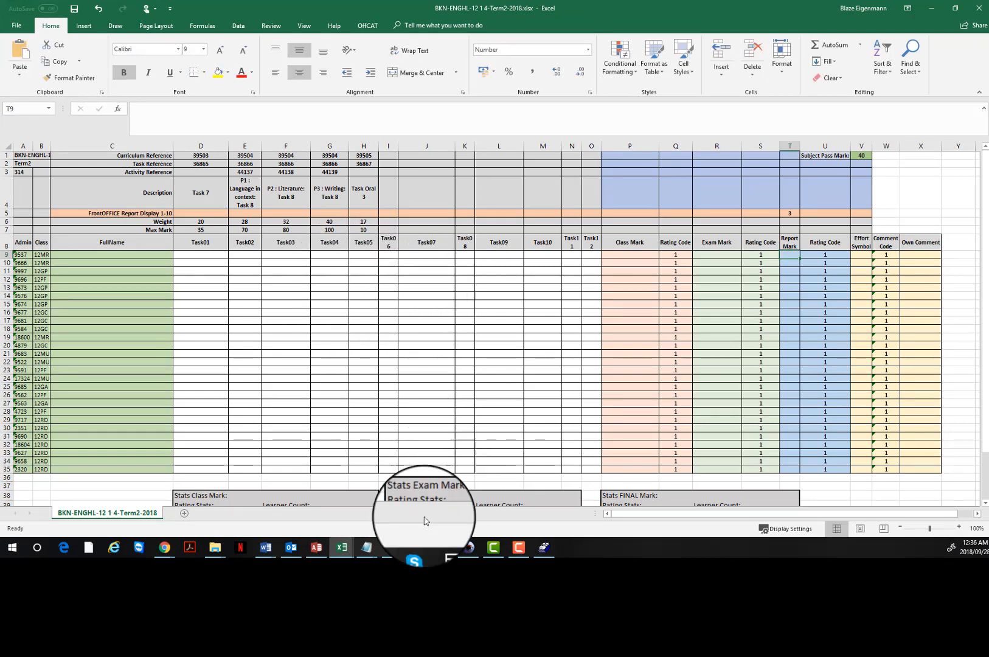
left_click(550, 549)
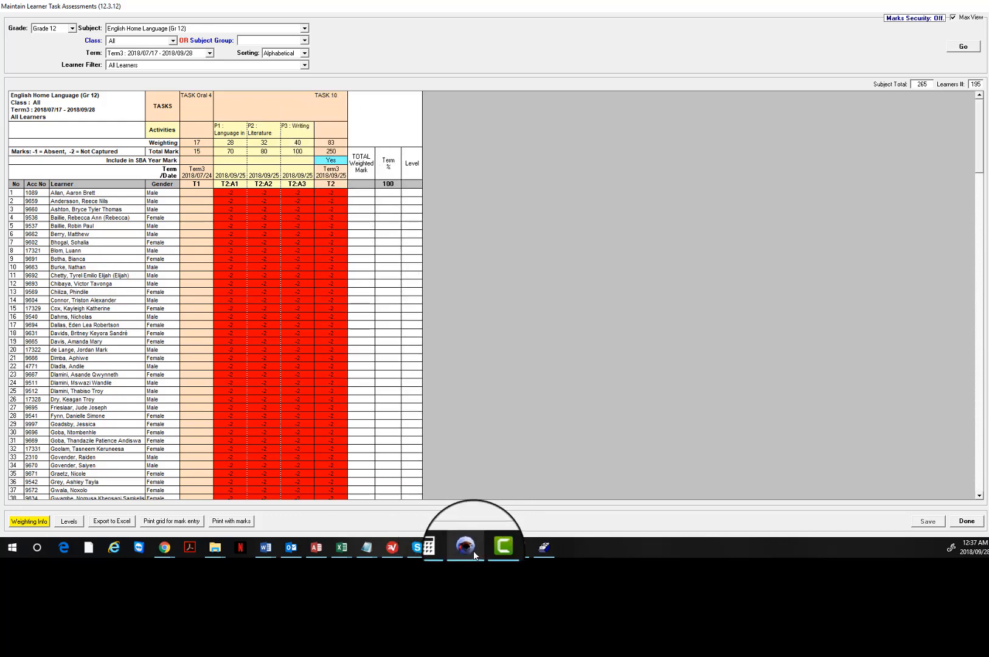
In the BKN-ENGHL-12 1 4-Term2-2018 workbook, set the FrontOFFICE Report Display value for the Class Mark column to 3.
mouse_move(344, 552)
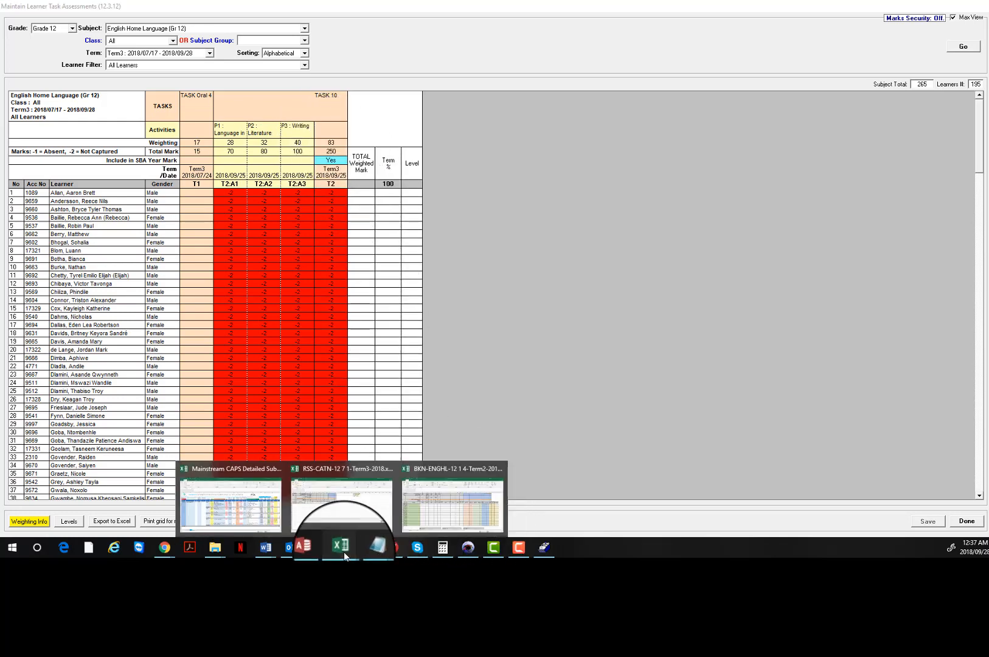
left_click(459, 496)
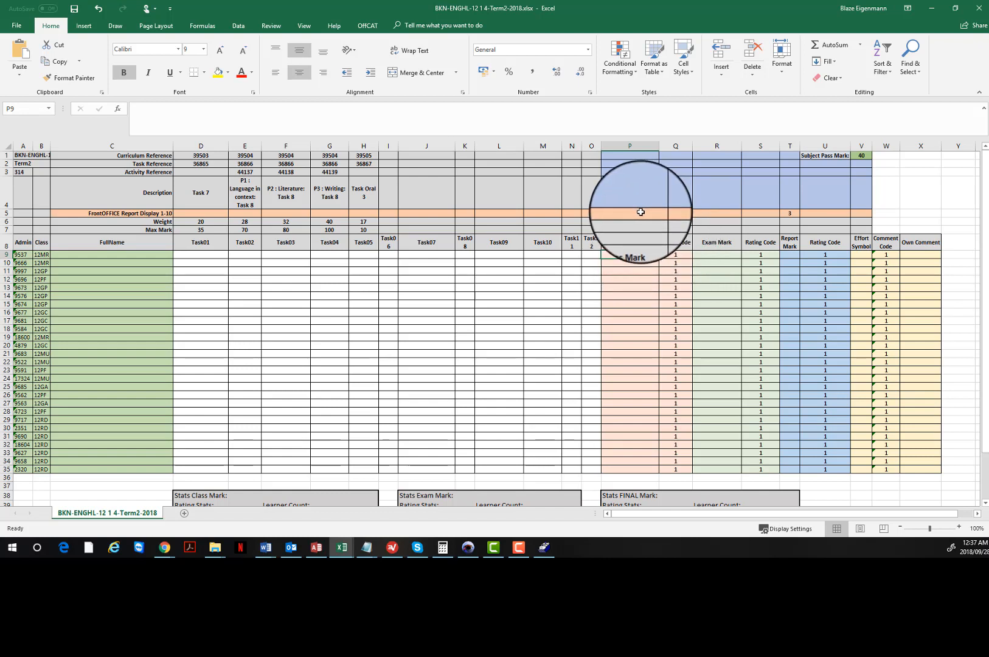
left_click_drag(630, 254, 629, 361)
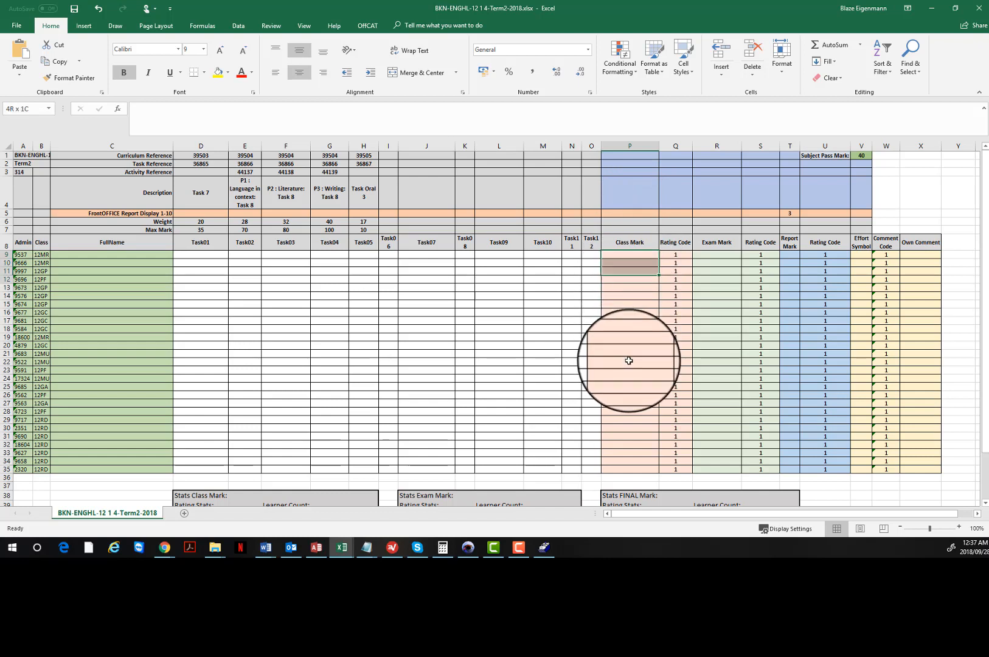
left_click(632, 213)
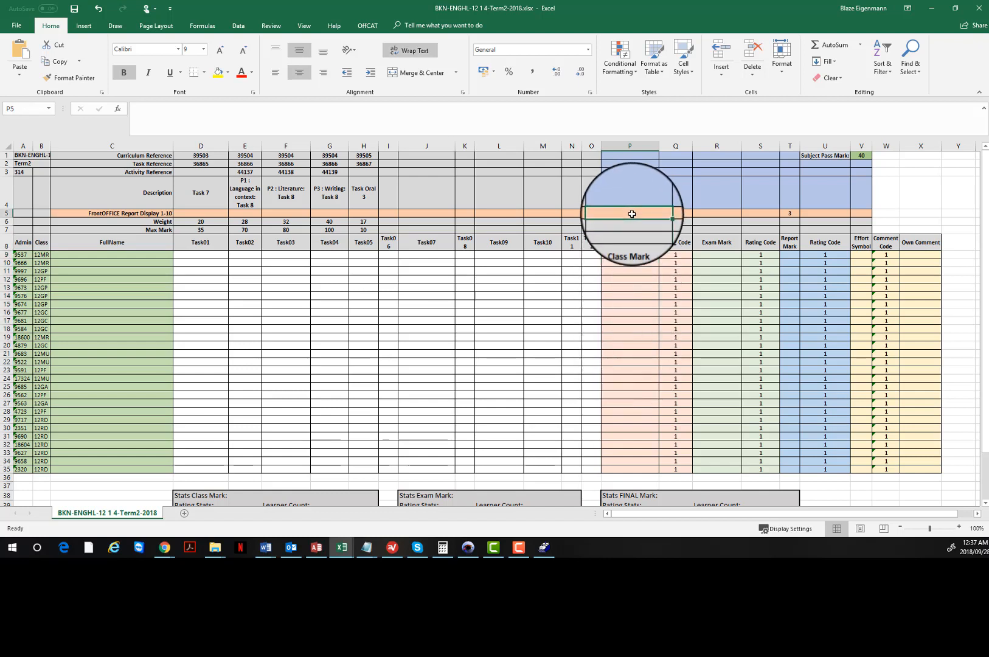
type("3")
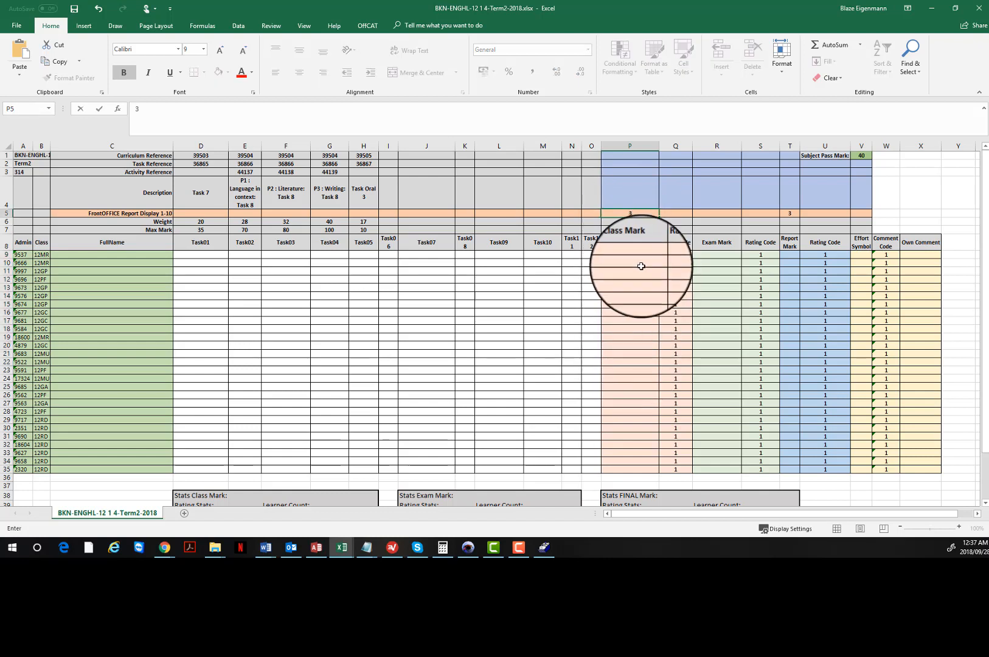
left_click_drag(630, 254, 634, 363)
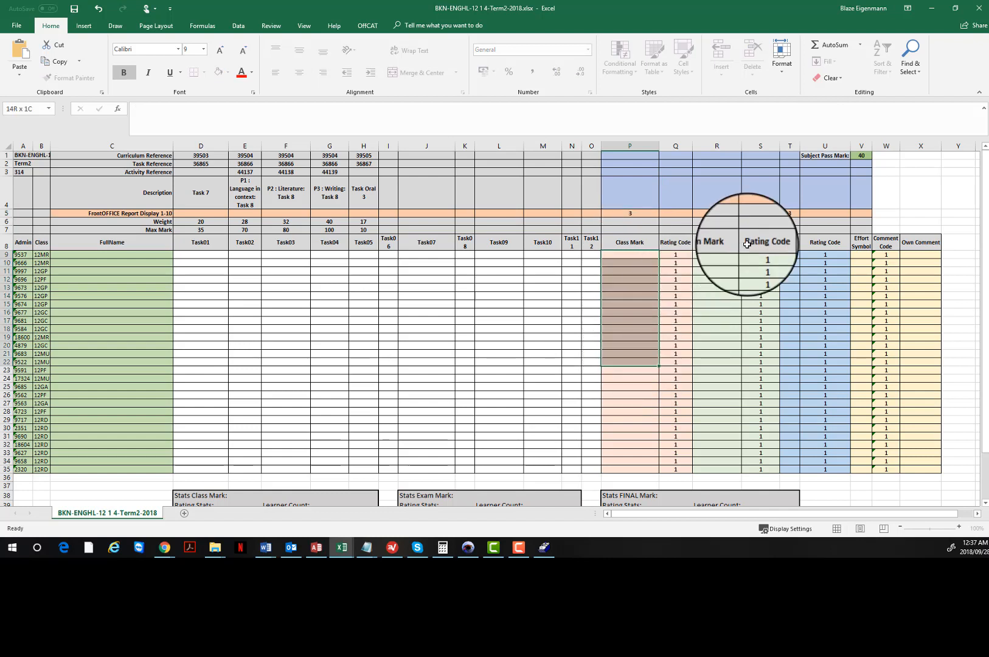
Set the FrontOFFICE Report Display value for the Report Mark column to 5.
left_click(792, 213)
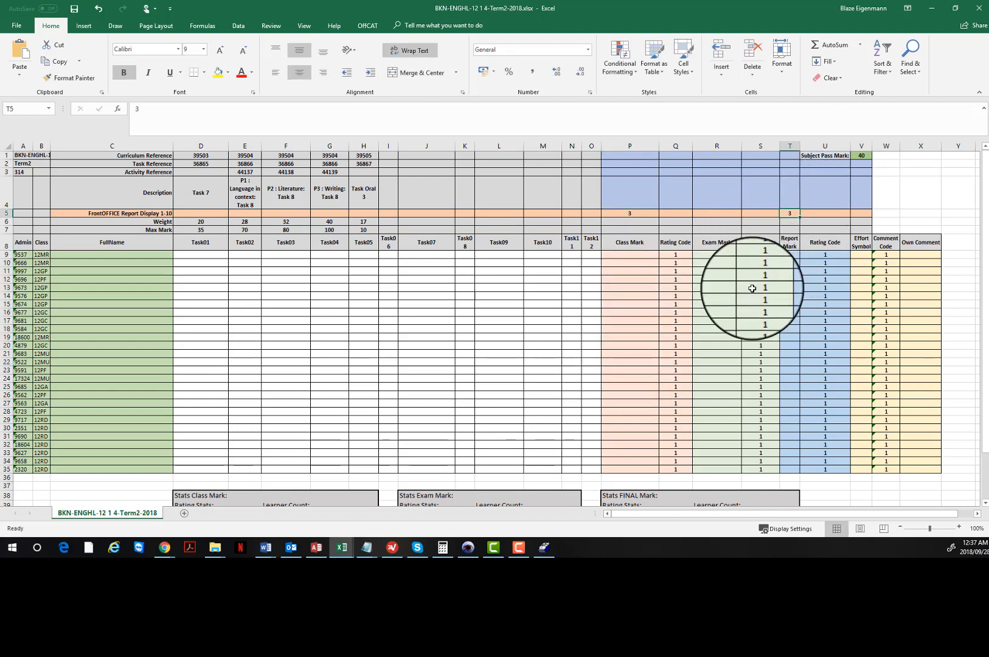
type("5")
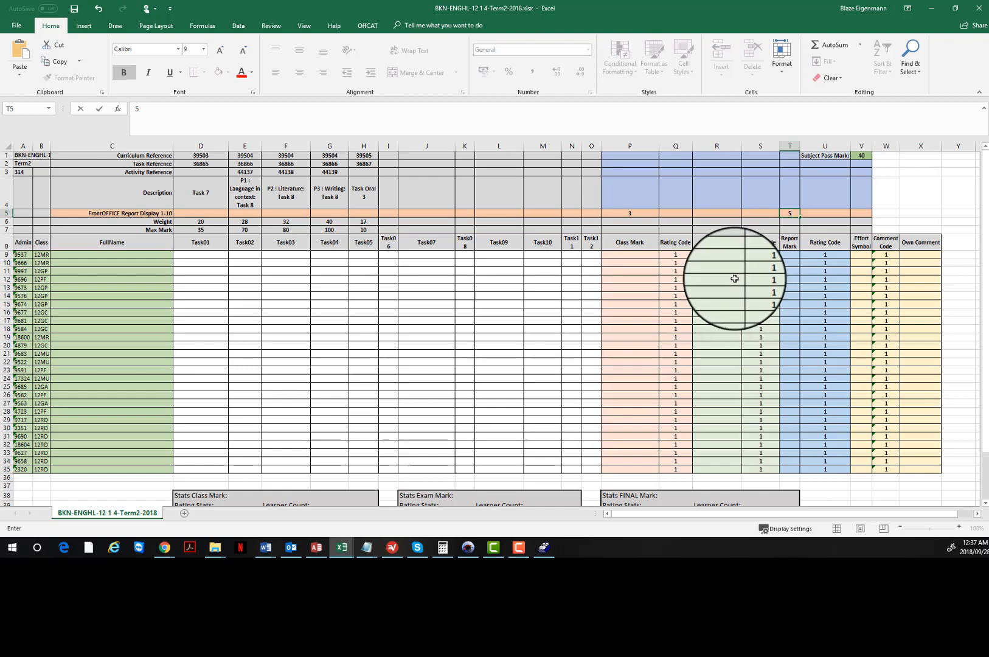
left_click(735, 278)
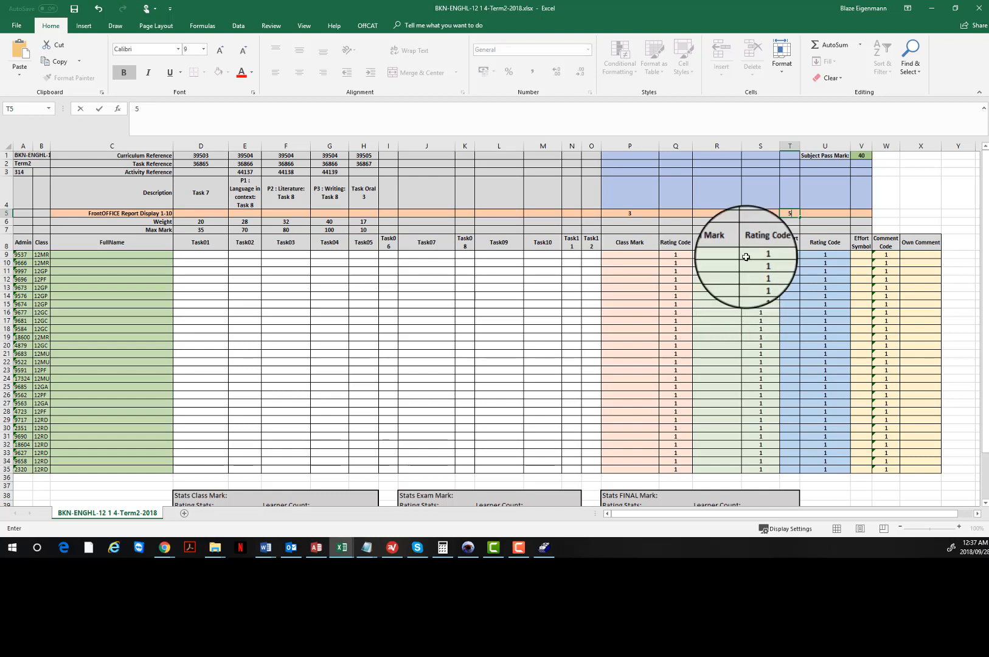
left_click(789, 213)
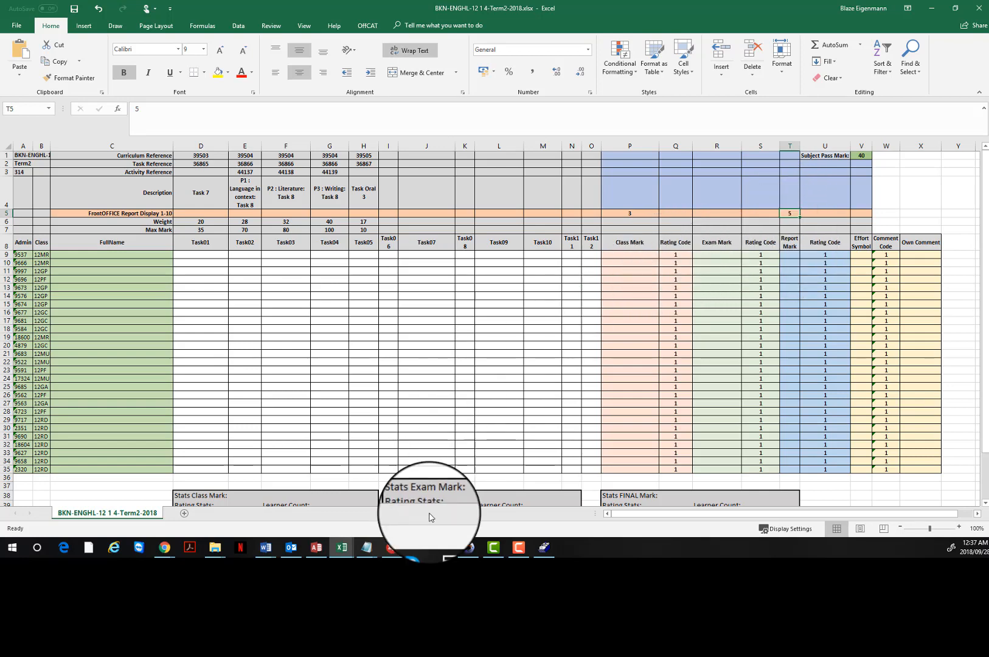
Check the third weighting position of the grade 12 ENGLISH FIRST ADD LANG class in FrontOFFICE's maximized class list and return to Maintain Learner Task Assessments.
left_click(467, 548)
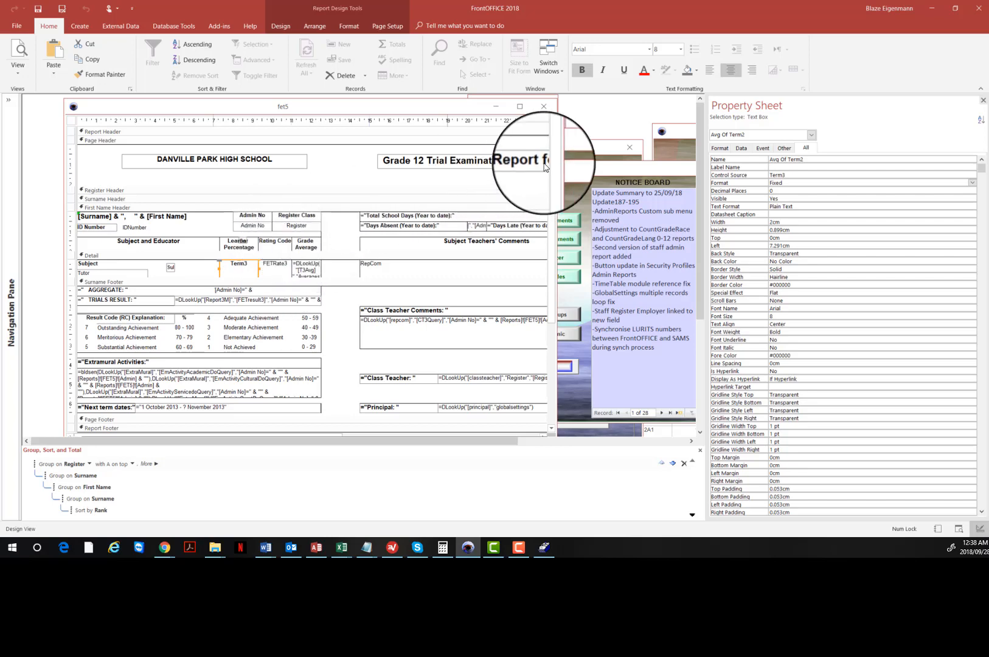
left_click(570, 166)
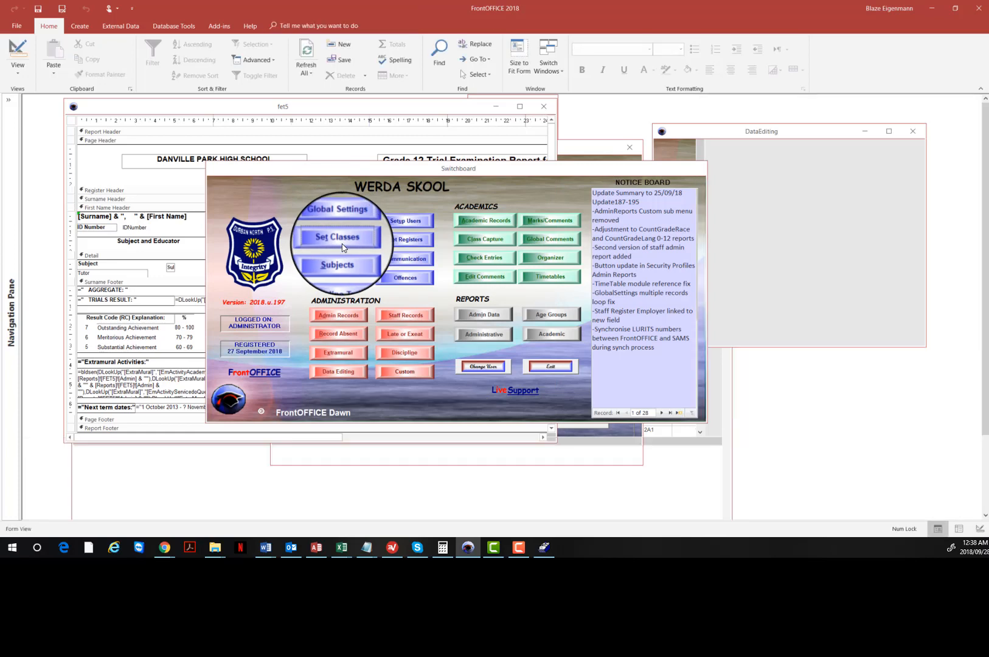
left_click(343, 247)
left_click(239, 154)
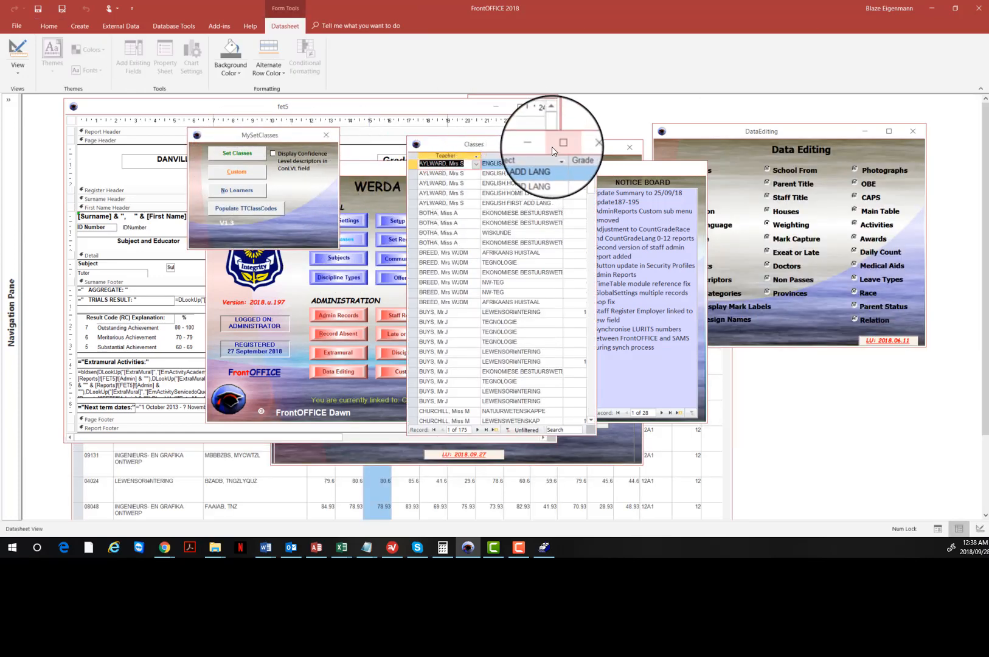
left_click(559, 145)
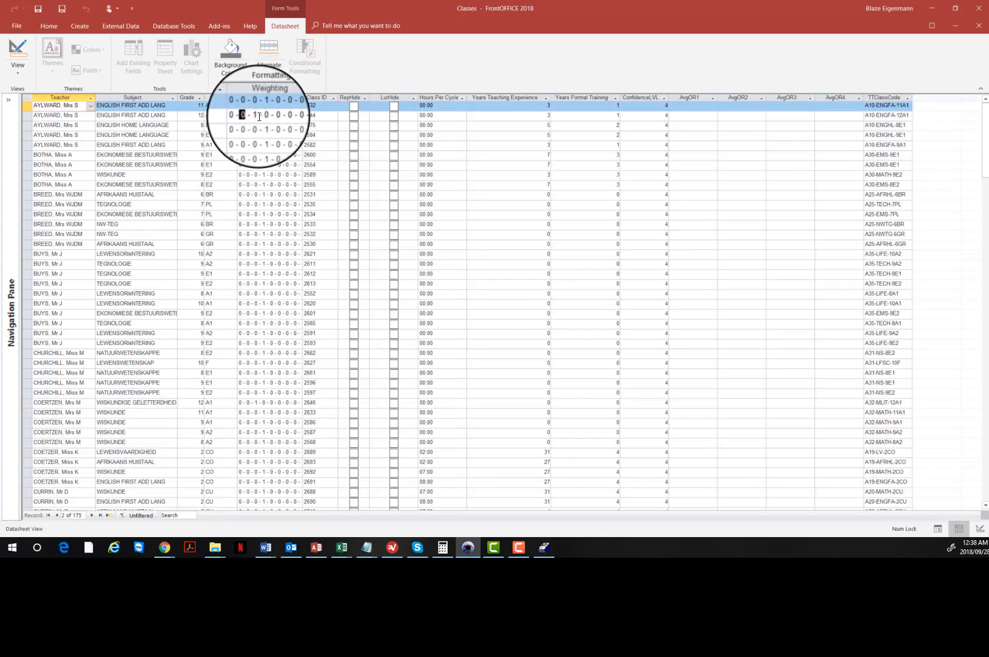
left_click(258, 116)
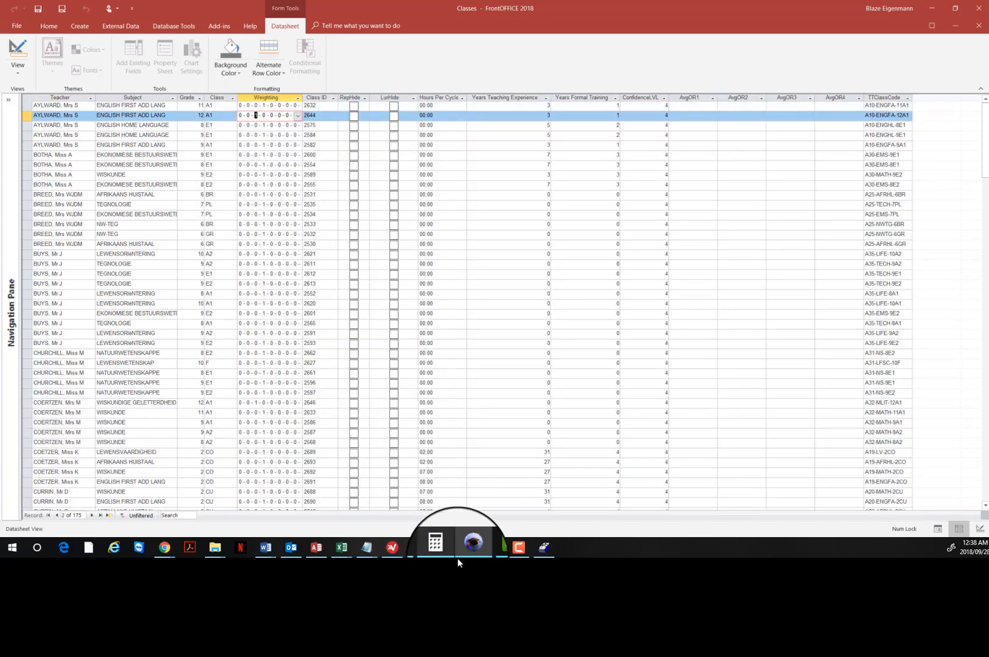
left_click(541, 548)
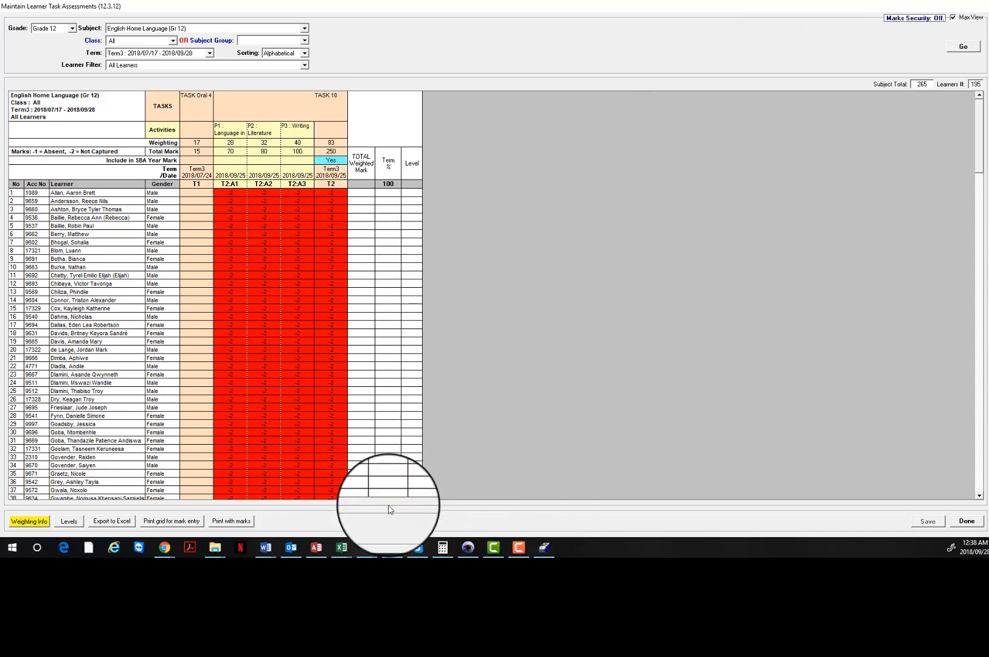
Compare the grade 12 ENGLISH FIRST ADD LANG class's weighting positions in FrontOFFICE with the term 3 tasks in Maintain Learner Task Assessments, and restore the class list's window size.
left_click(468, 547)
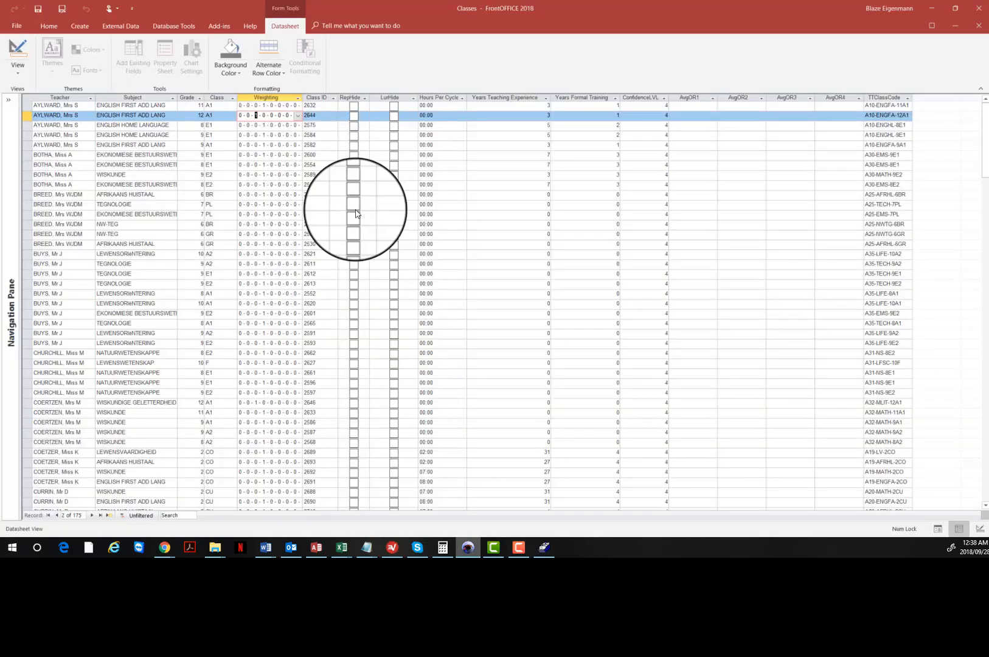
left_click(272, 114)
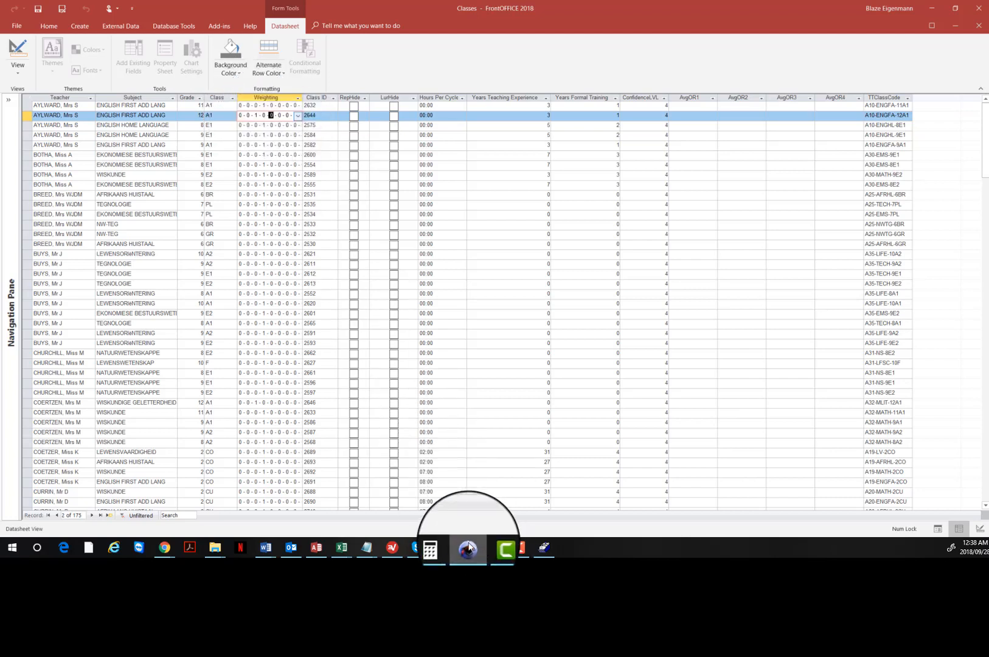
mouse_move(543, 554)
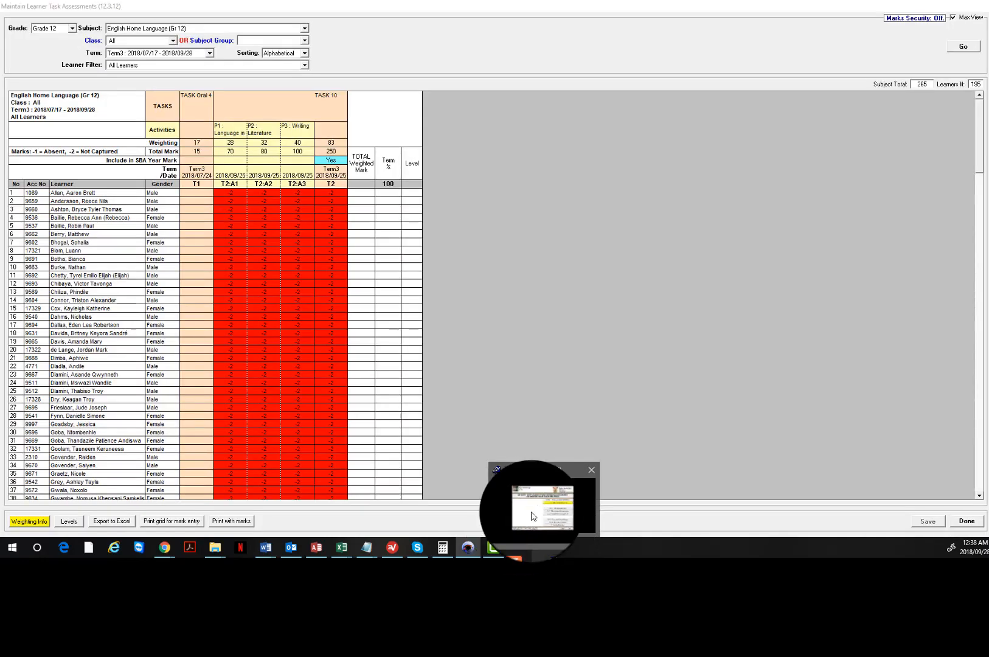
left_click(532, 517)
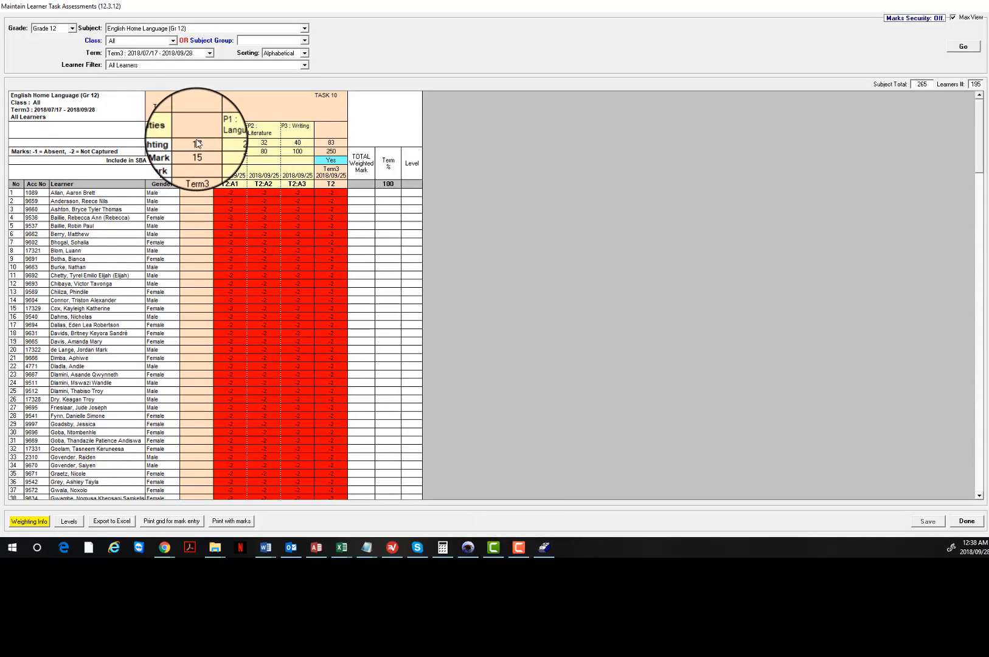
left_click(469, 549)
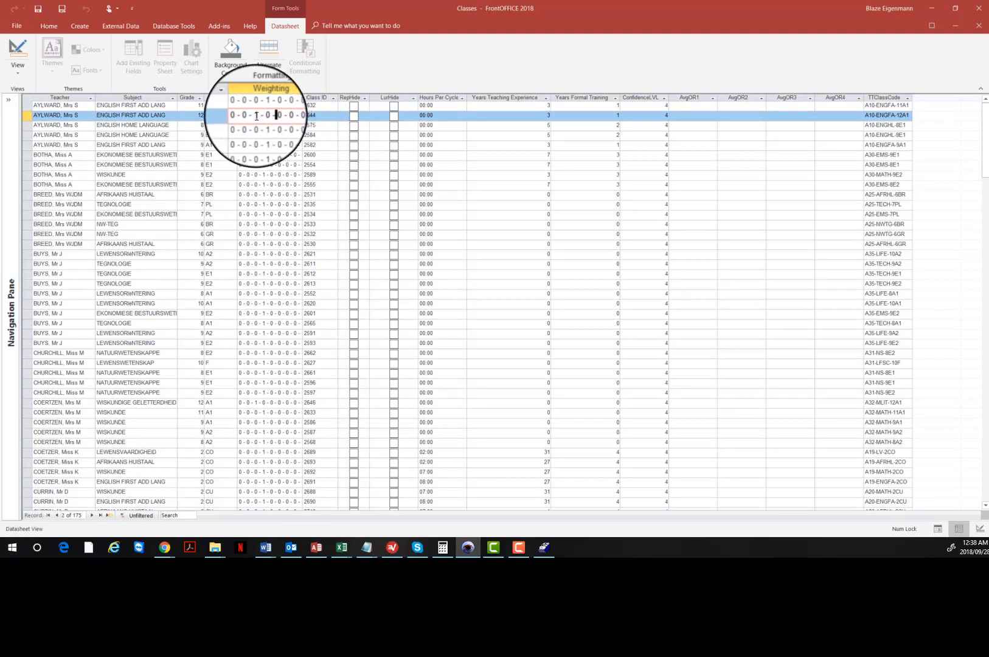
left_click_drag(255, 115, 275, 116)
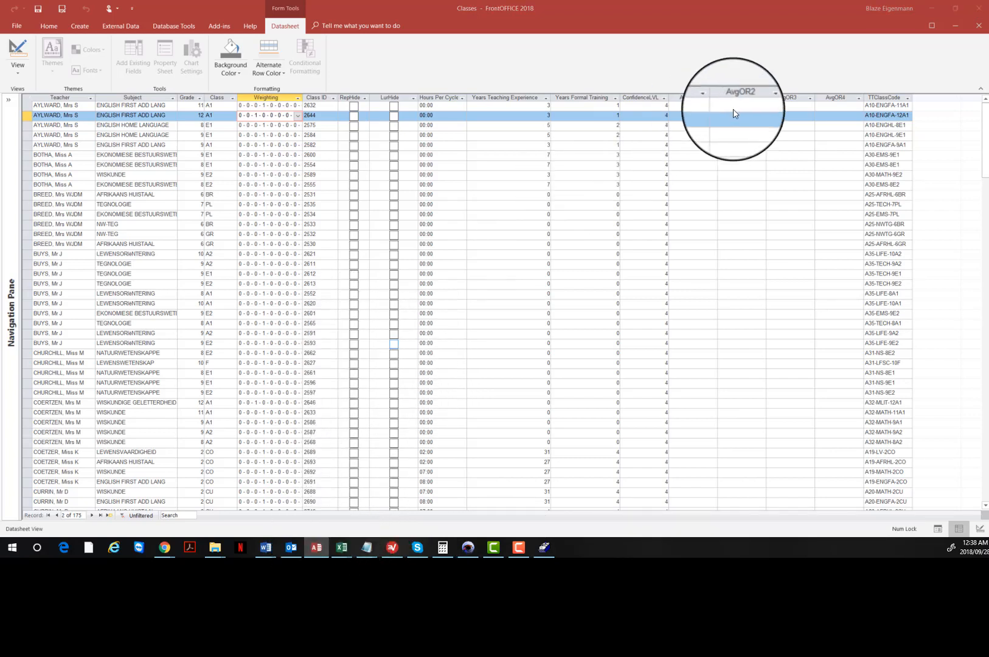
left_click(958, 26)
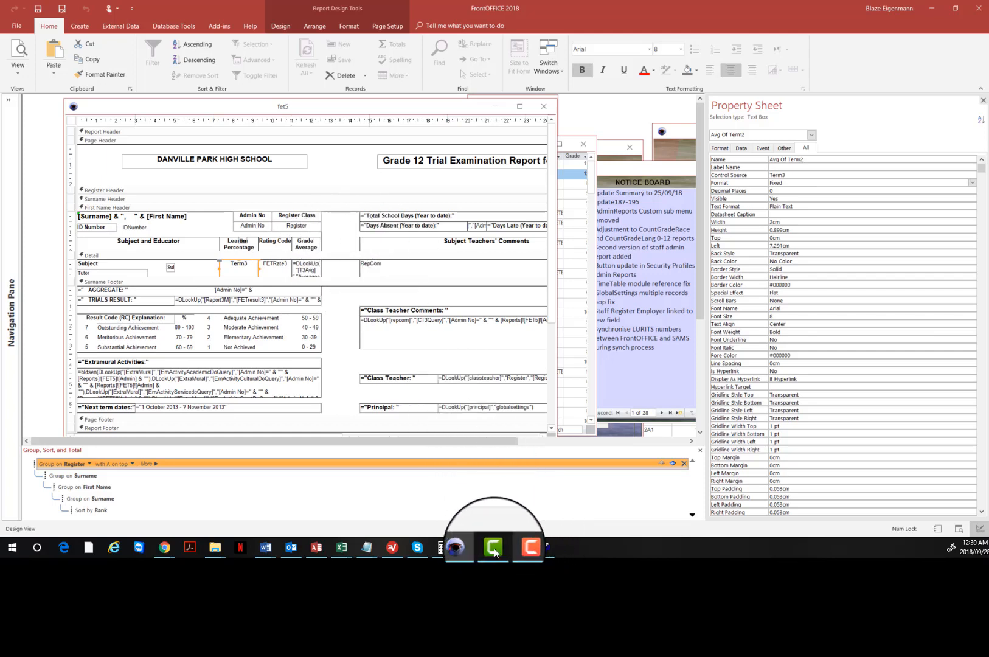
In the BKN-ENGHL-12 workbook in Excel, clear the Report Mark column's FrontOFFICE Report Display value and set the Exam Mark column's to 5.
mouse_move(341, 548)
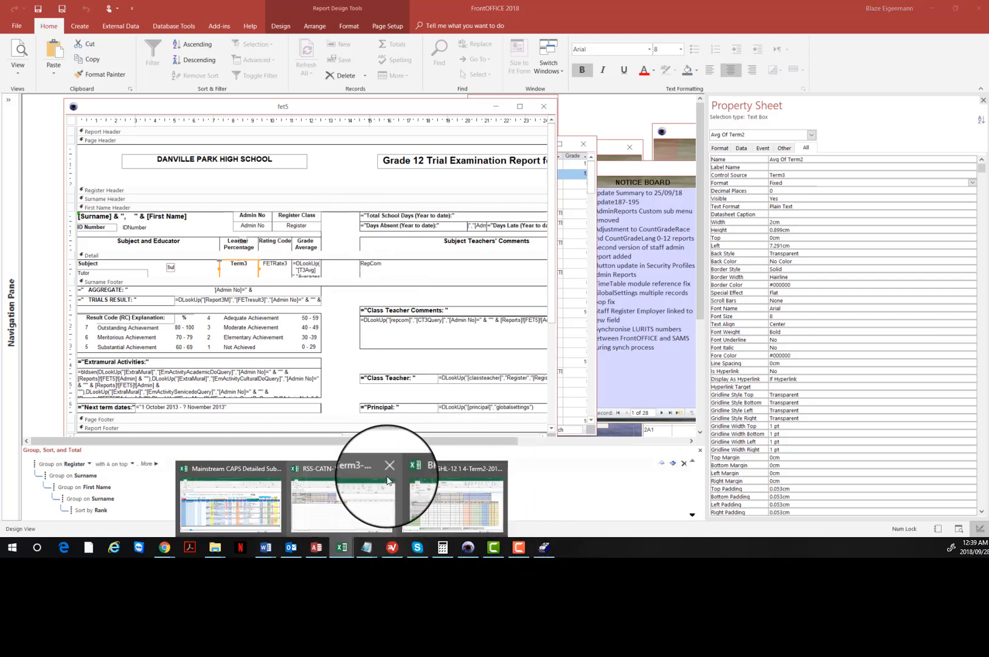
left_click(430, 508)
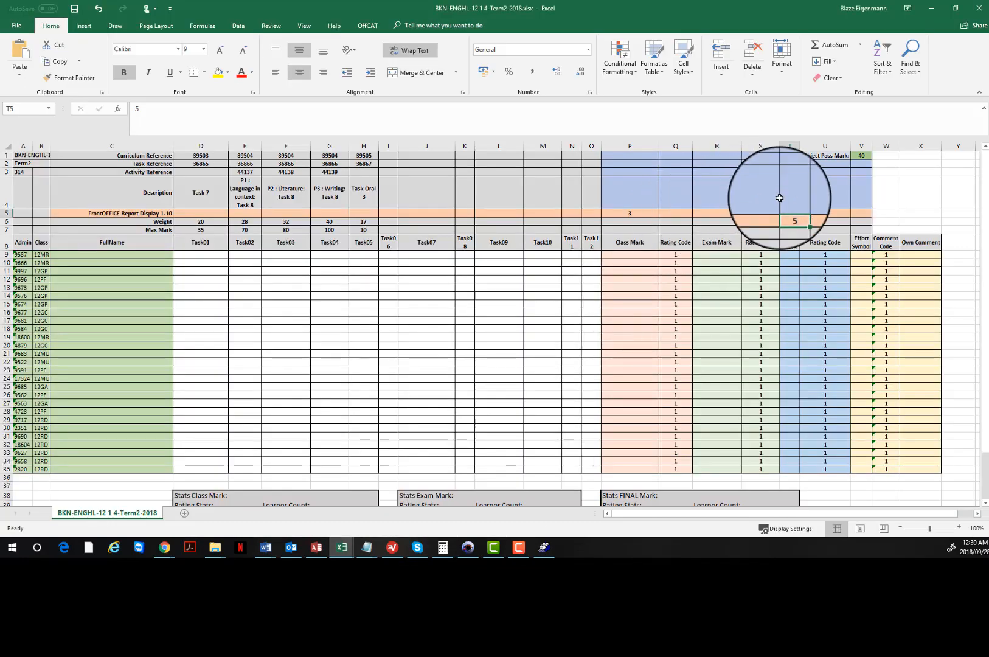
left_click(725, 214)
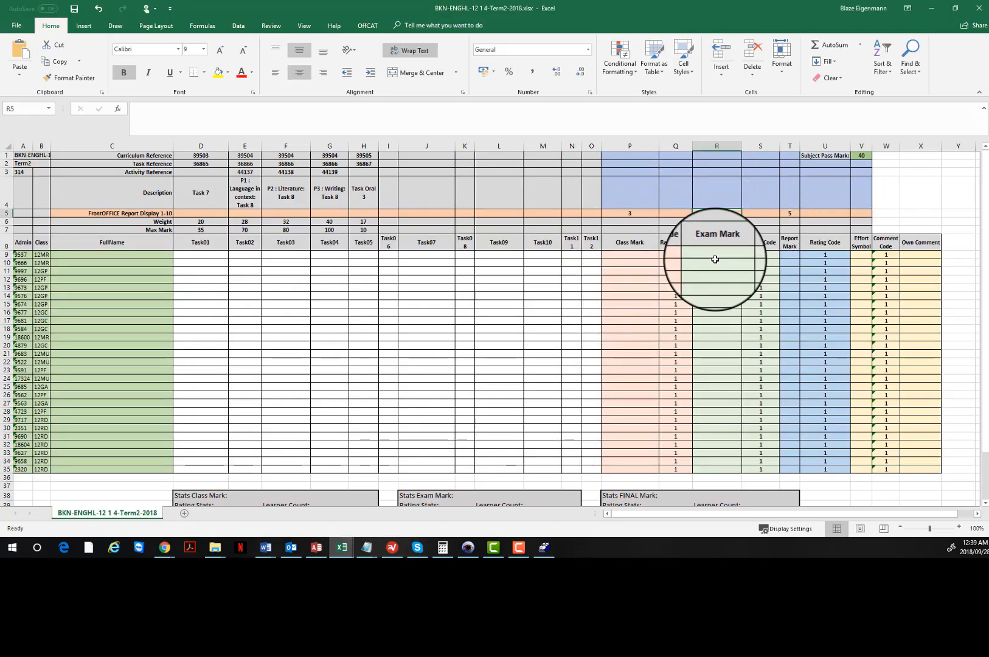
left_click(712, 253)
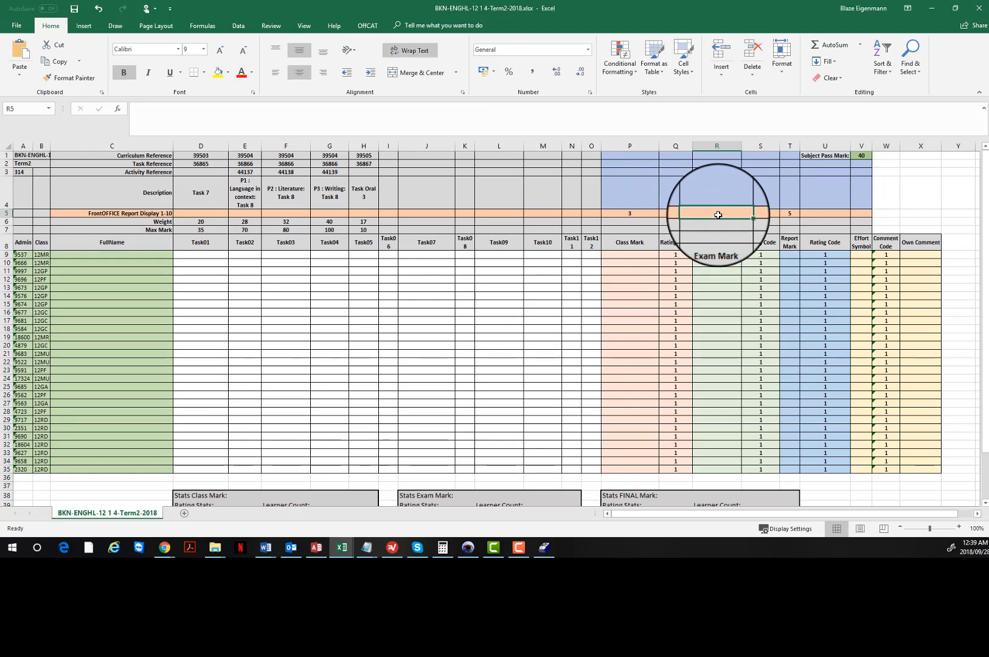
type("5")
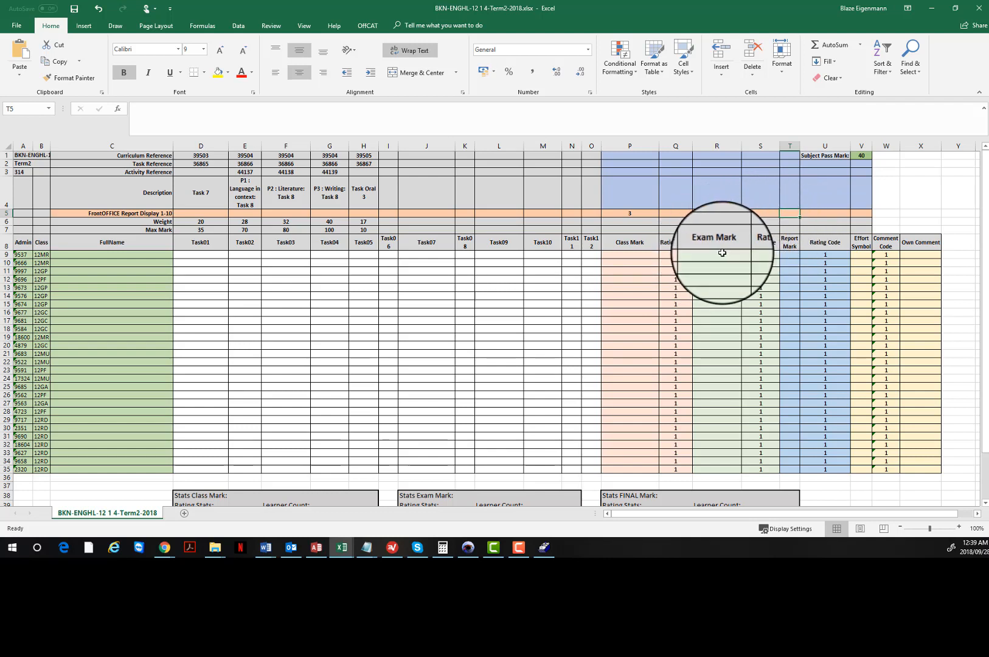
Review the Exam Mark, Report Mark and task mark cells with their report display values, and check the term 3 tasks and FrontOFFICE's fet5 report.
left_click_drag(718, 254, 718, 468)
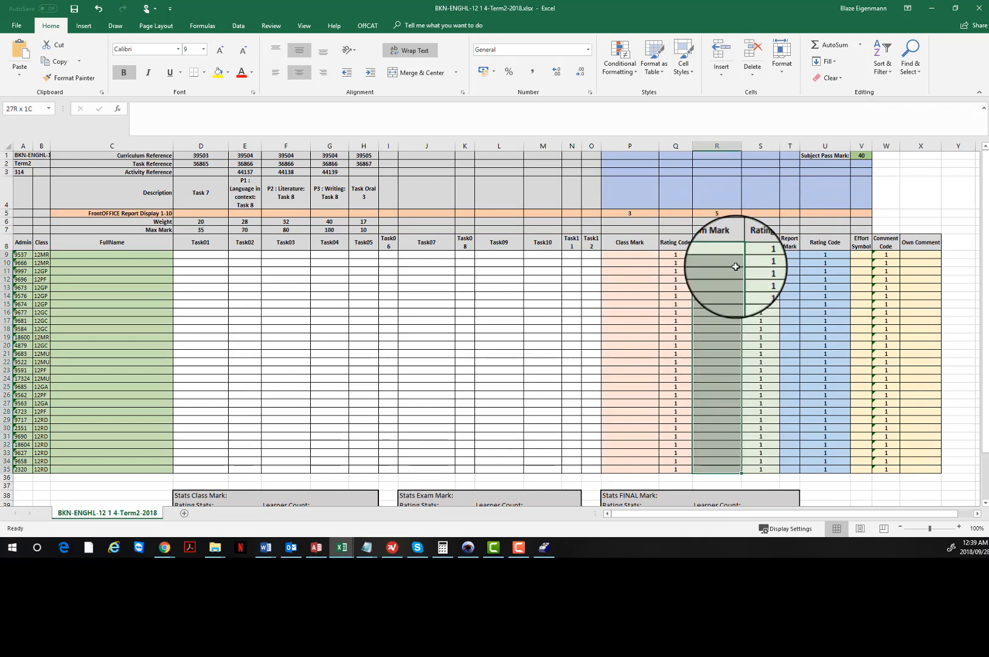
left_click(761, 242)
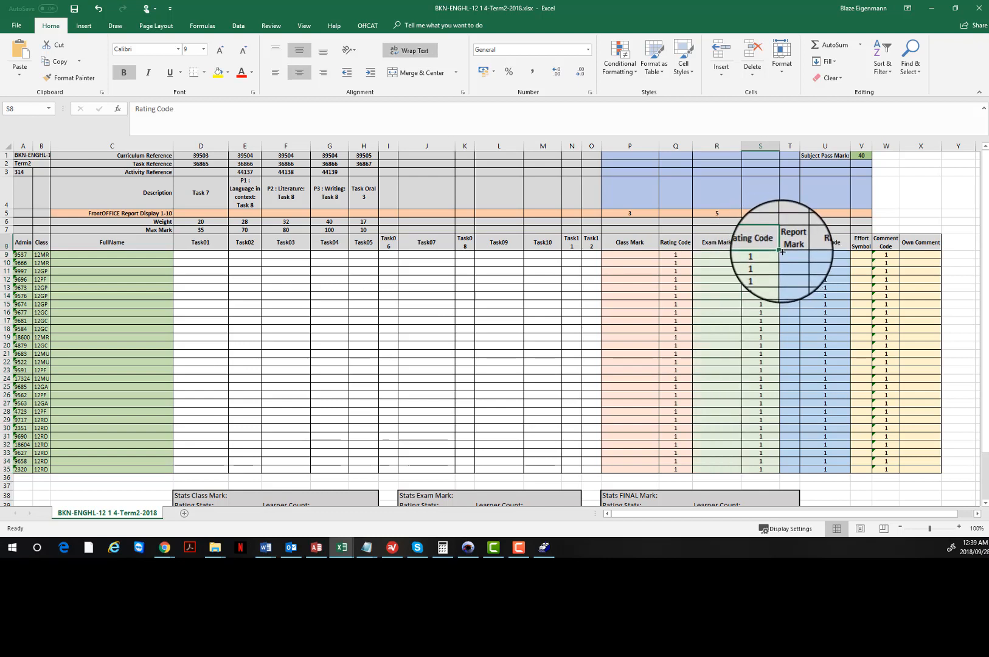
left_click(790, 254)
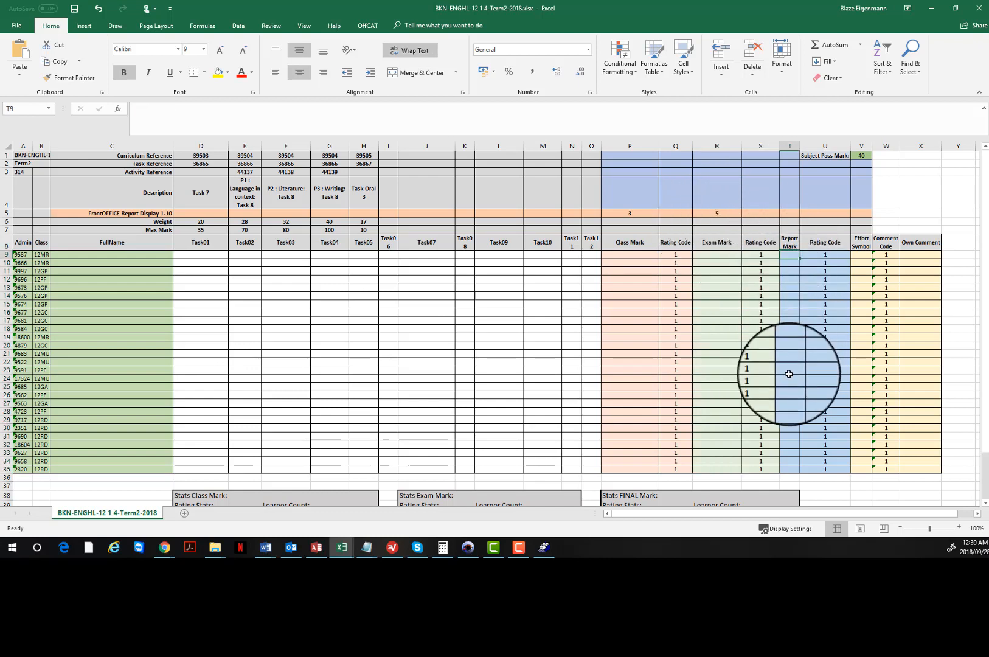
left_click_drag(789, 374, 789, 469)
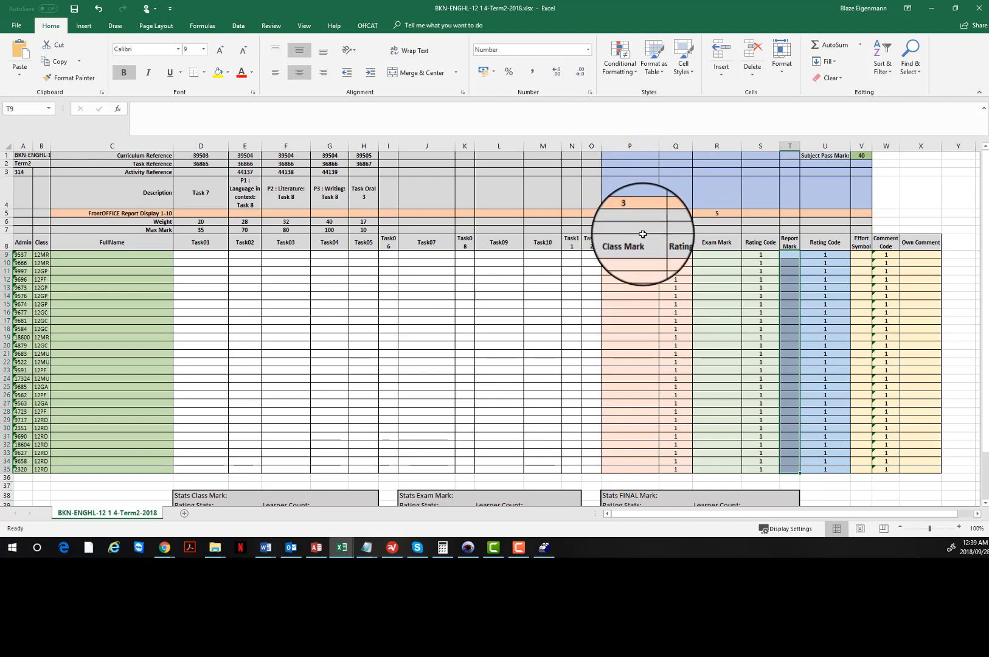
left_click(635, 214)
left_click(733, 211)
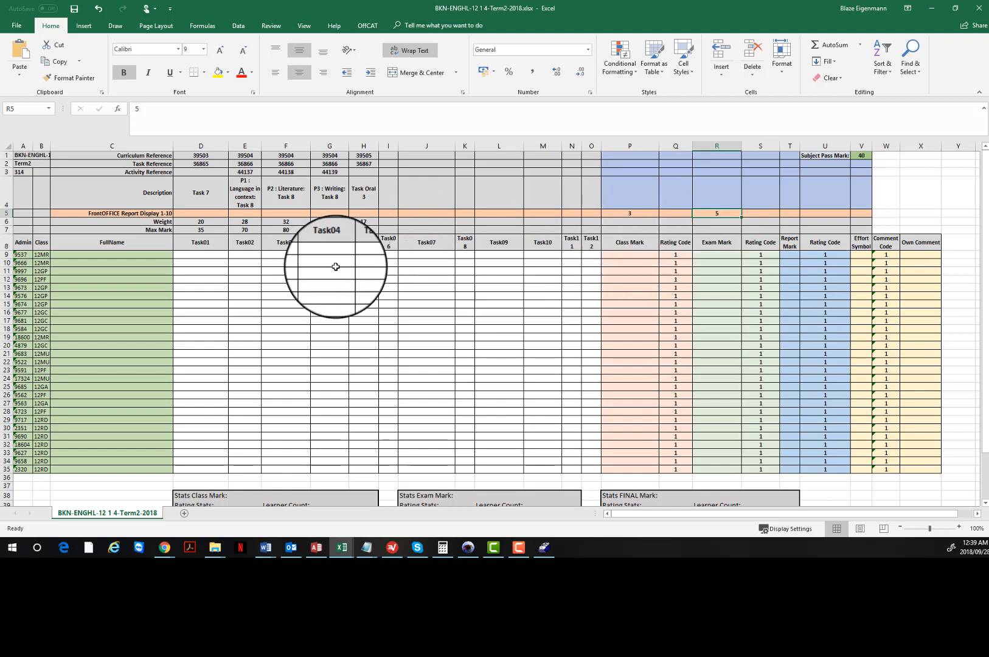
left_click_drag(207, 254, 363, 254)
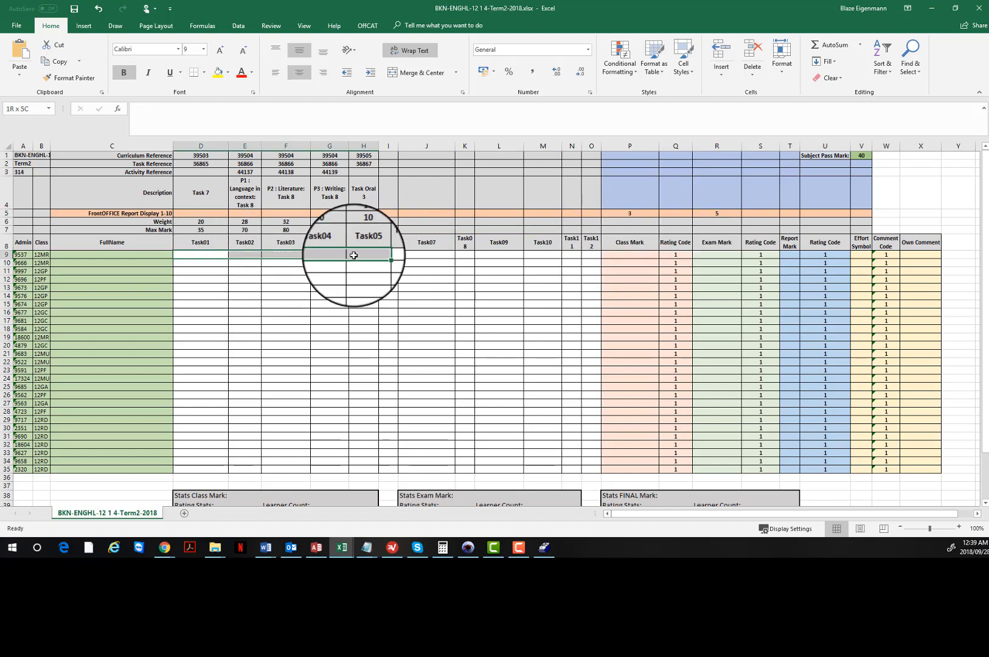
left_click(517, 547)
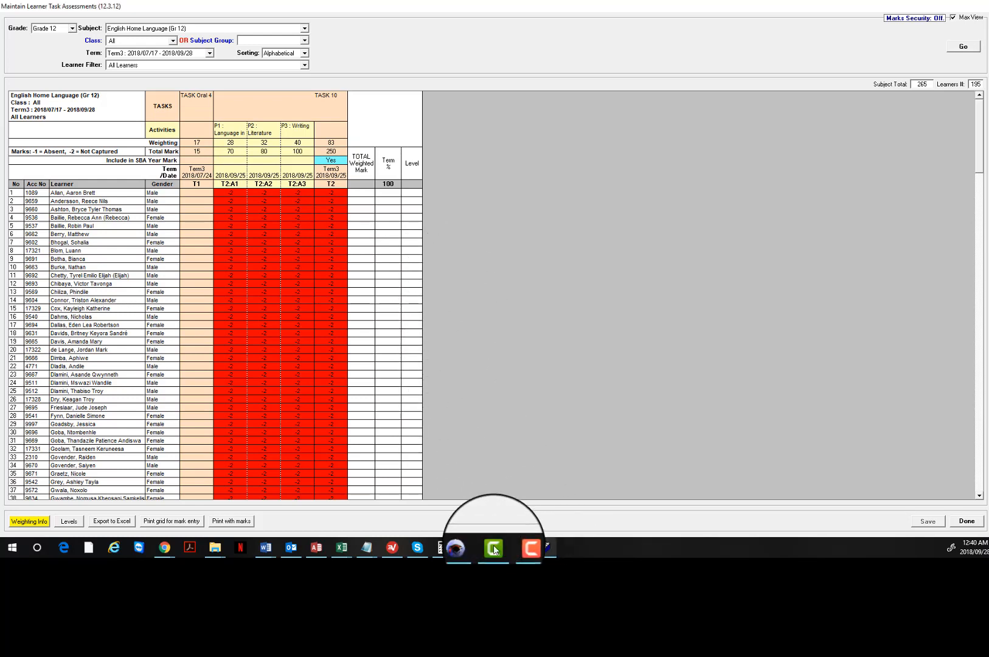
left_click(467, 554)
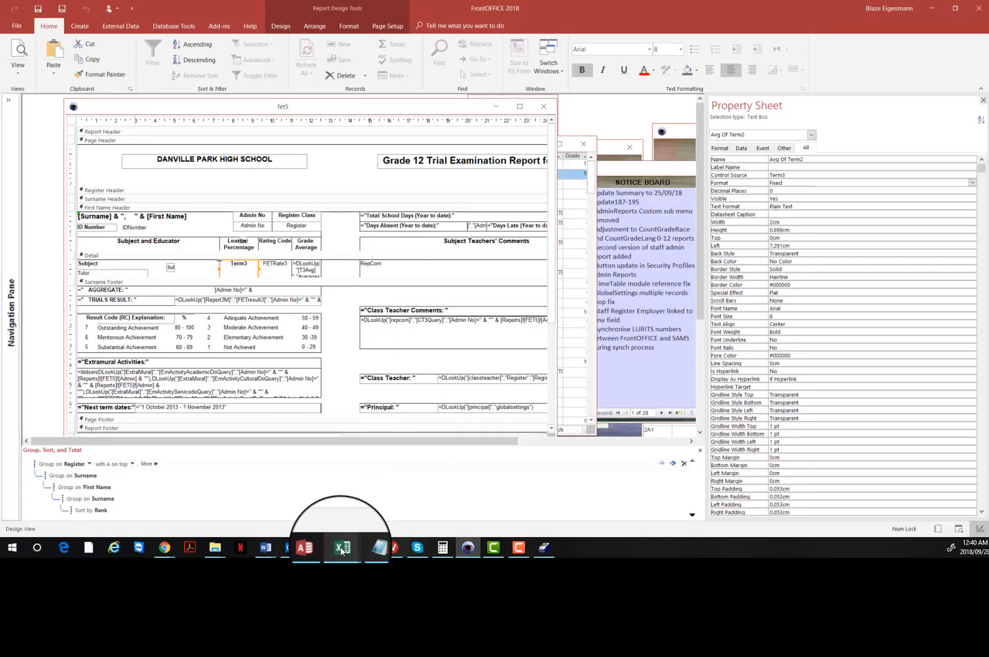
In the BKN-ENGHL-12 workbook, clear the Class Mark and Exam Mark report display values and set the Report Mark column's to 3.
mouse_move(341, 550)
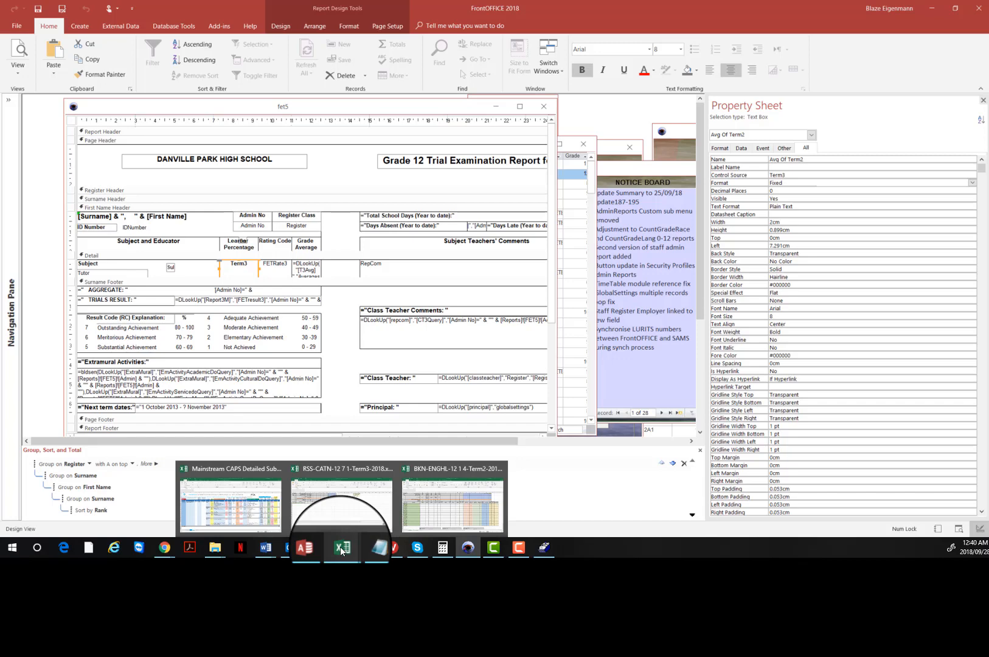
left_click(474, 468)
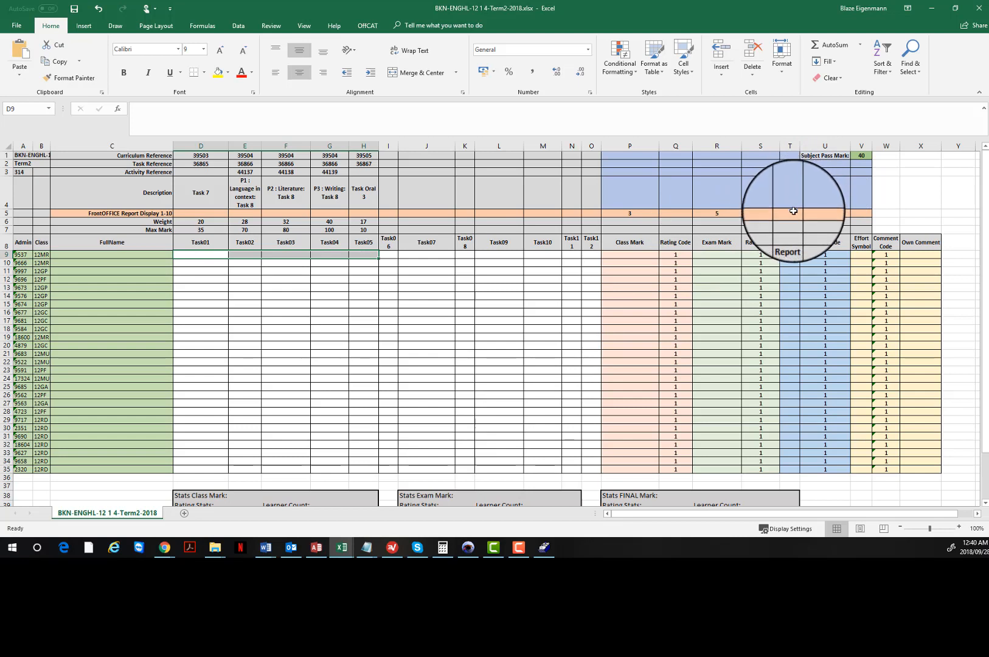
left_click(719, 212)
left_click(628, 214)
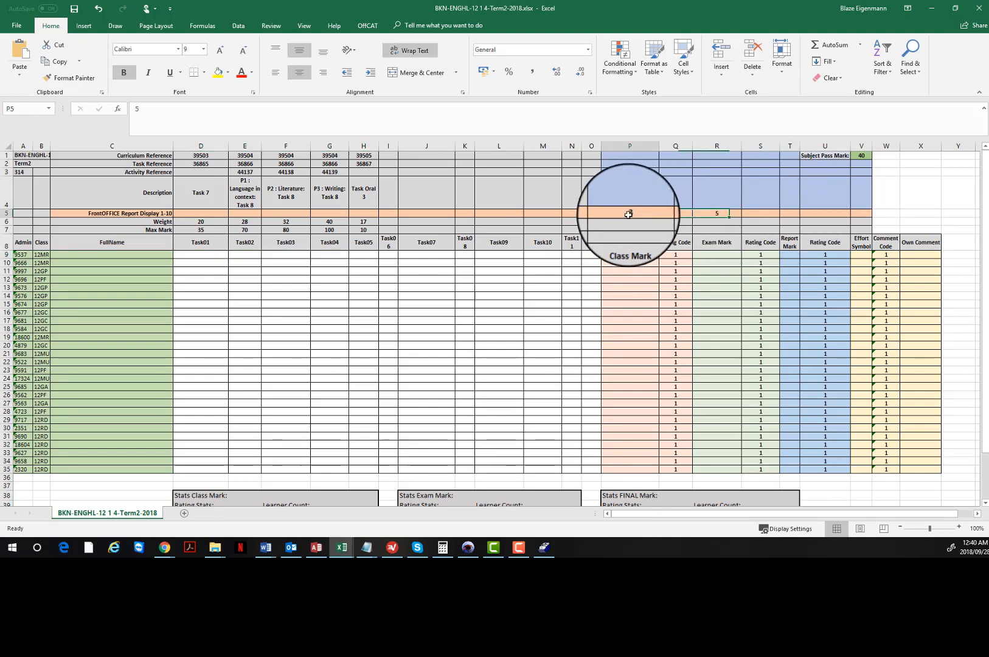
key("Delete")
left_click(717, 214)
key("Delete")
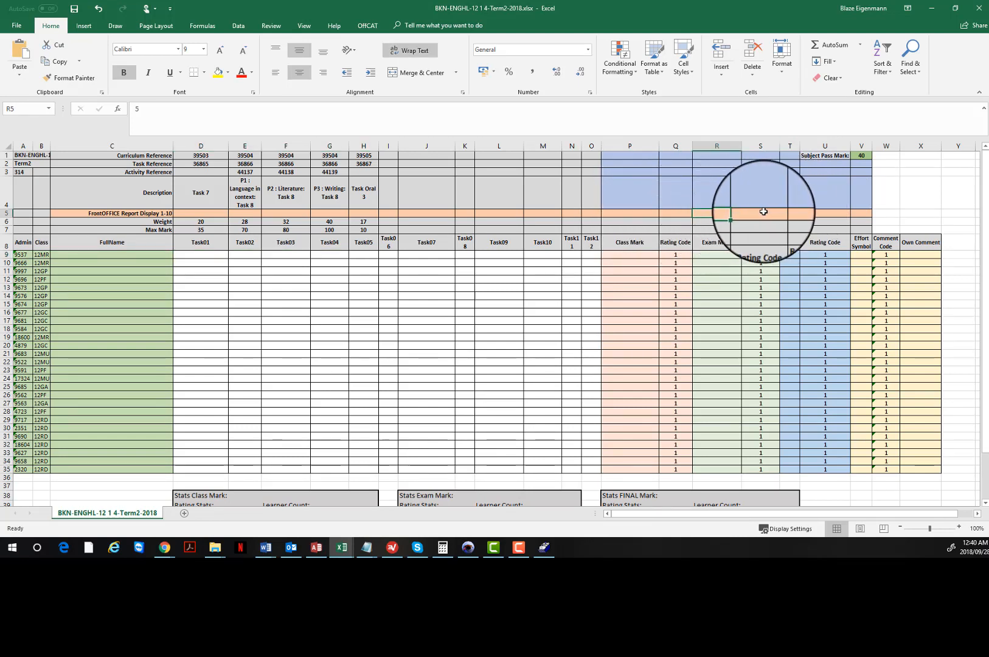
left_click(784, 212)
type("3")
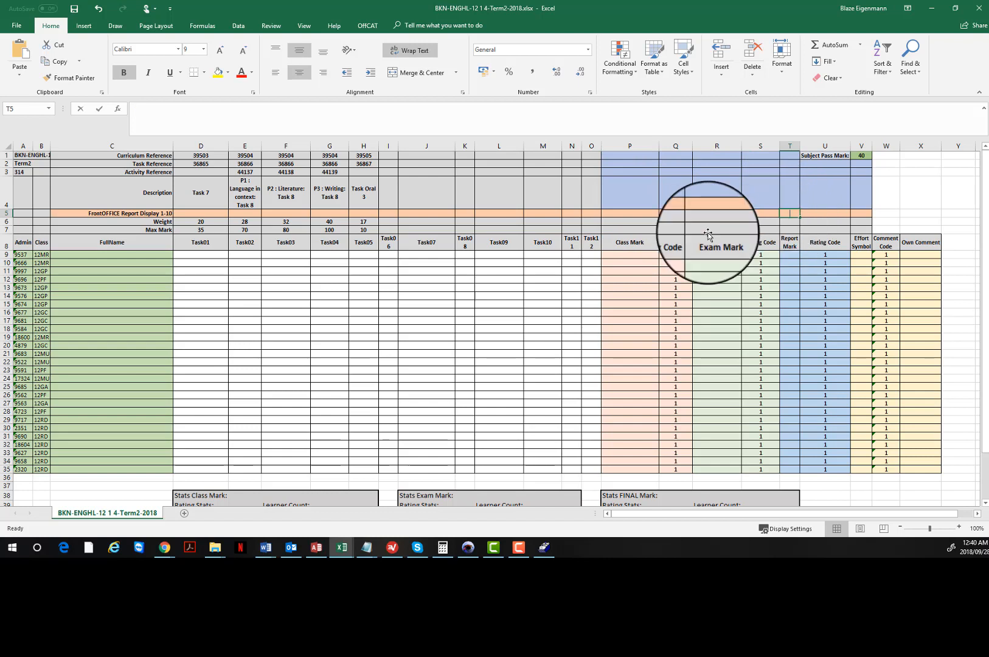
left_click(792, 256)
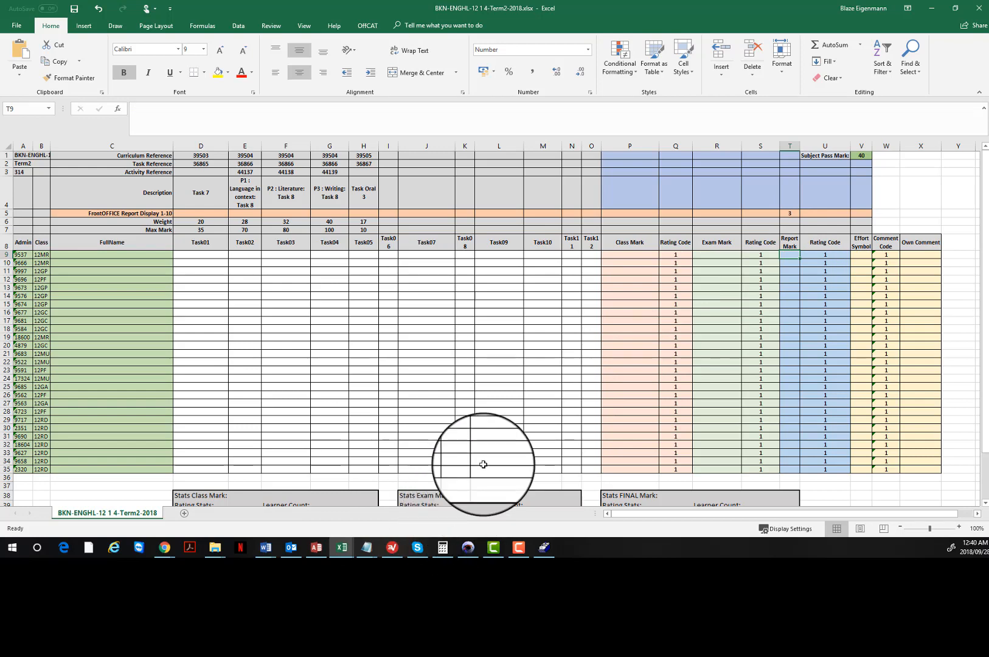
Load the term 4 English Home Language tasks for grade 12 in Maintain Learner Task Assessments and dismiss the message.
left_click(544, 546)
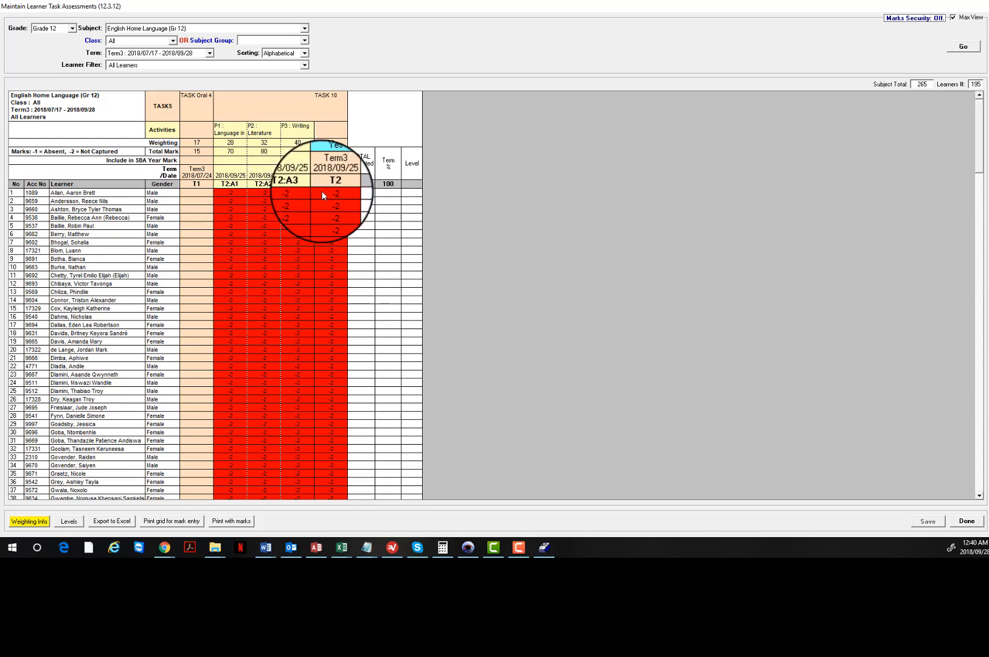
left_click(209, 54)
left_click(177, 73)
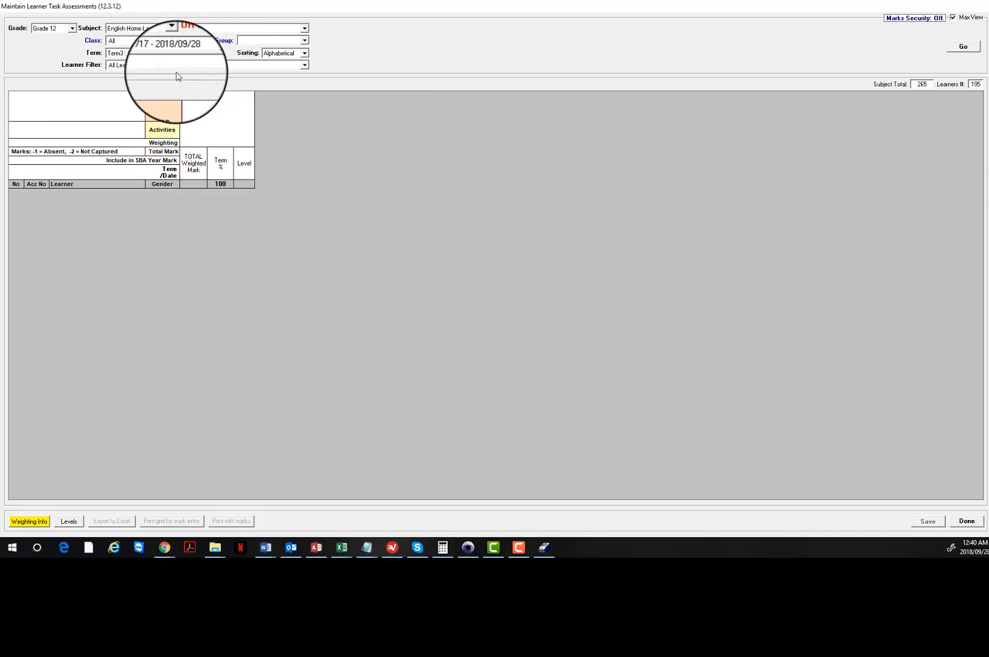
left_click(155, 80)
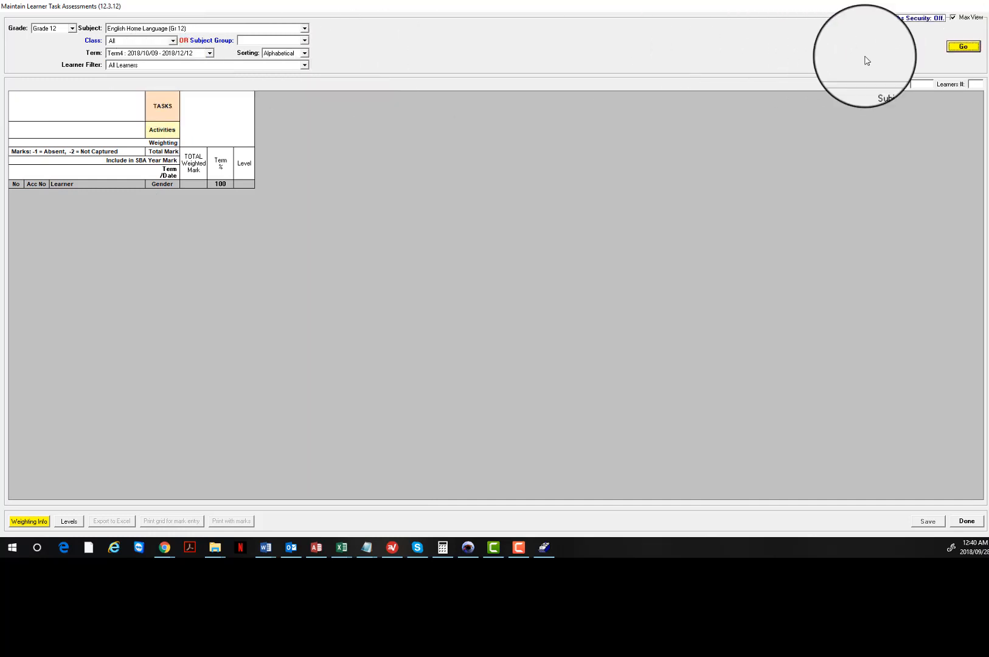
left_click(963, 46)
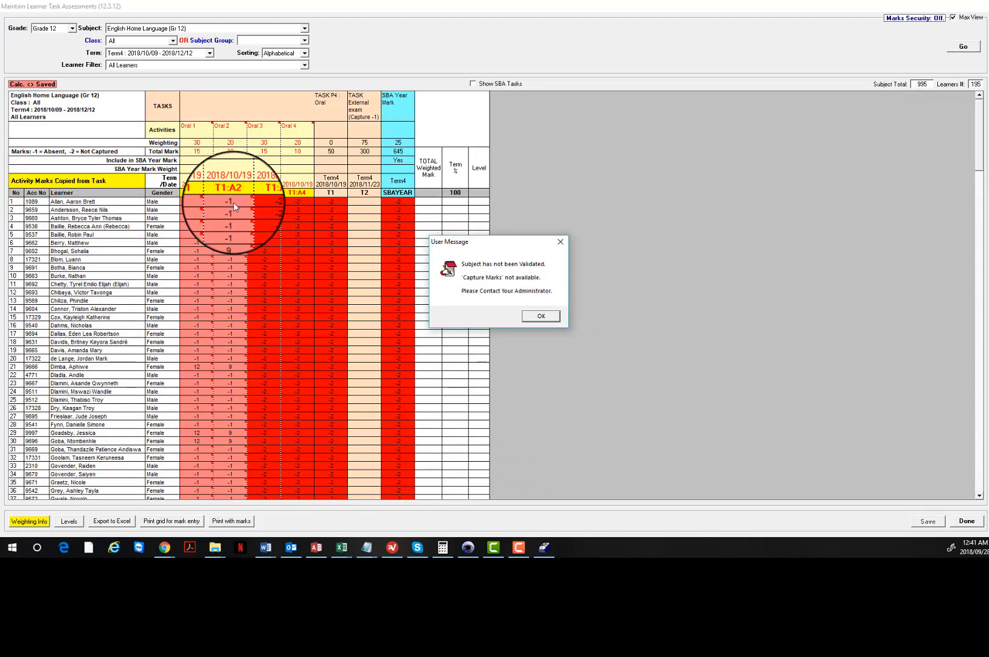
left_click(542, 317)
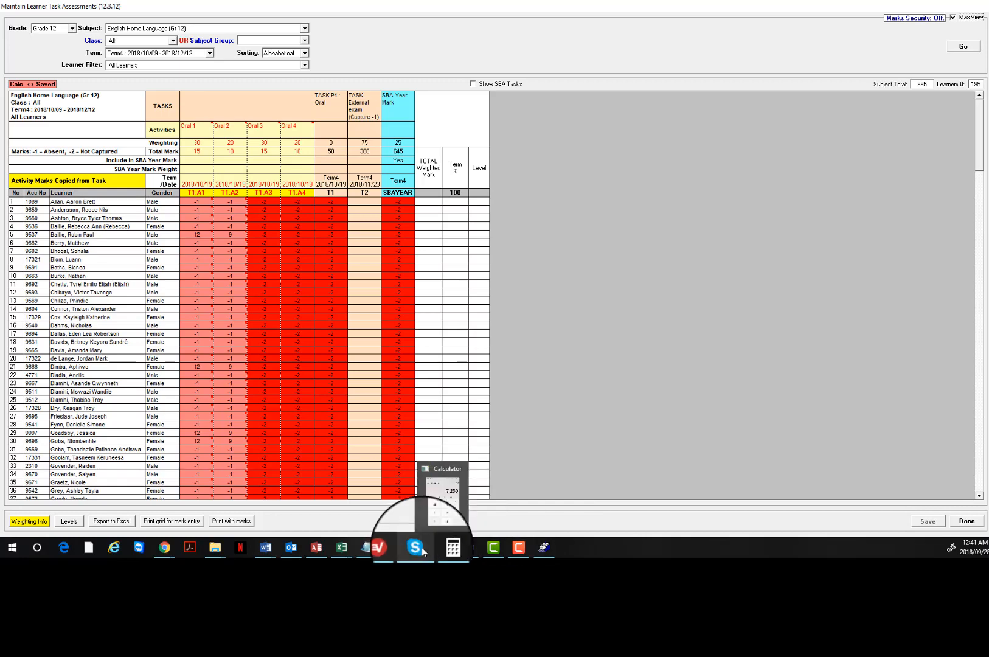
Switch to FrontOFFICE, open the Classes list through Set Classes on the Switchboard and maximize it.
mouse_move(467, 548)
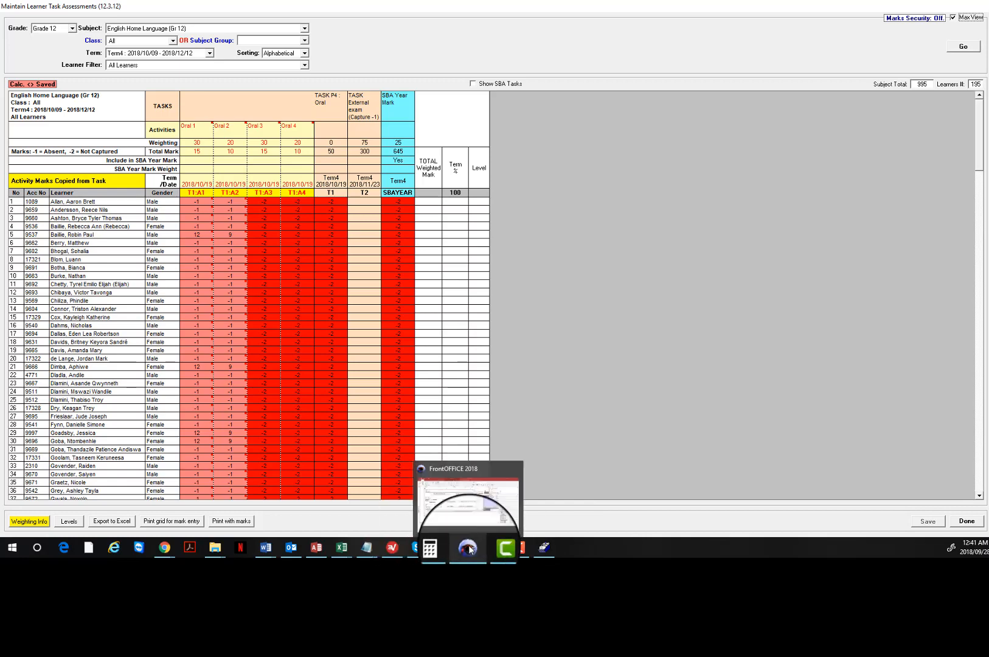
left_click(469, 497)
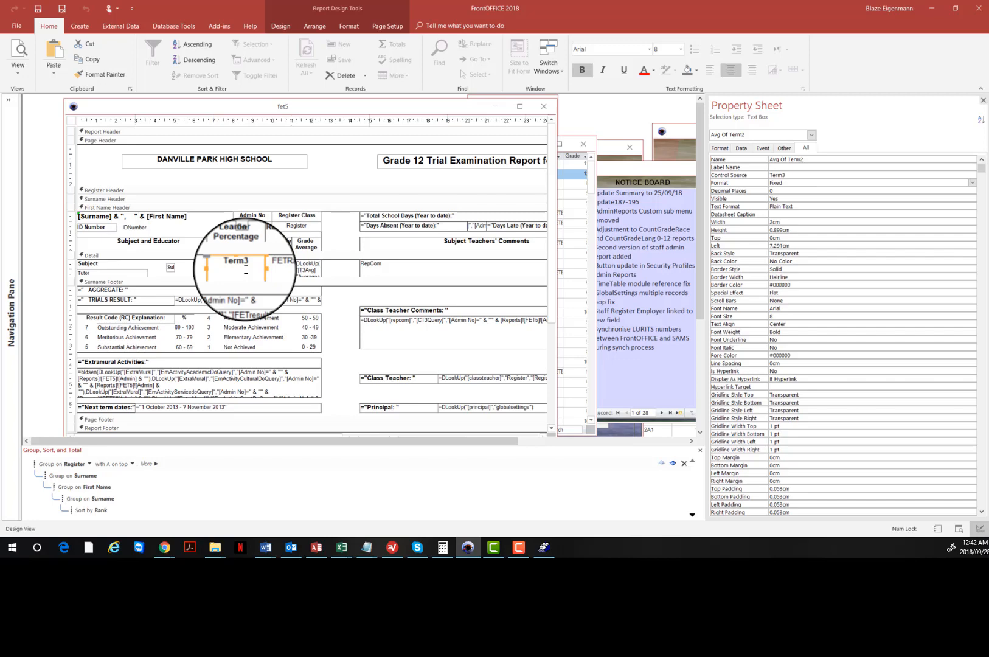
left_click(610, 153)
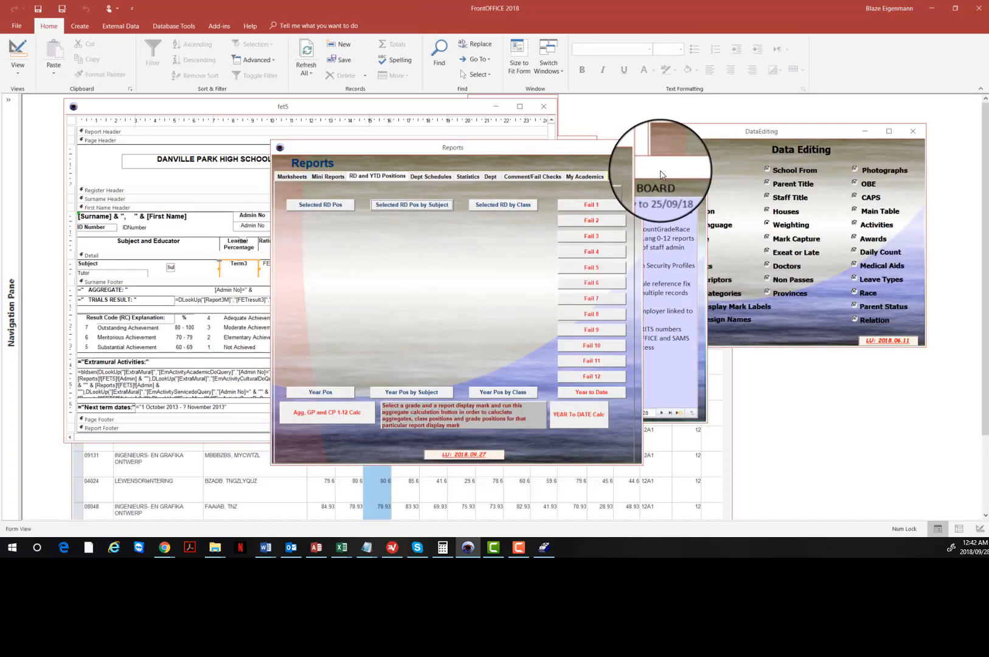
left_click(661, 170)
left_click(340, 239)
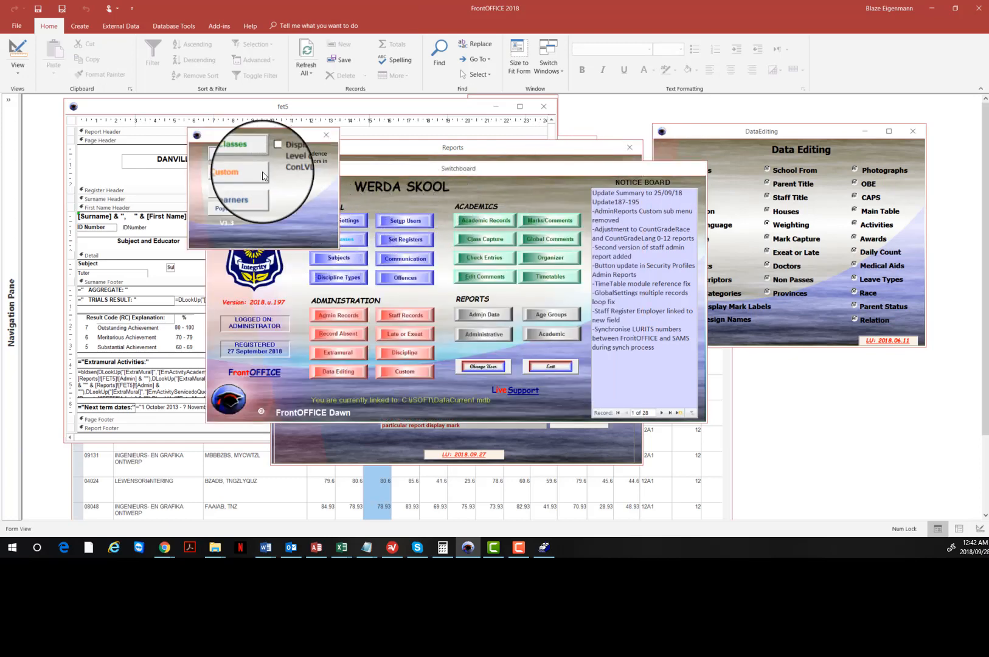
left_click(237, 153)
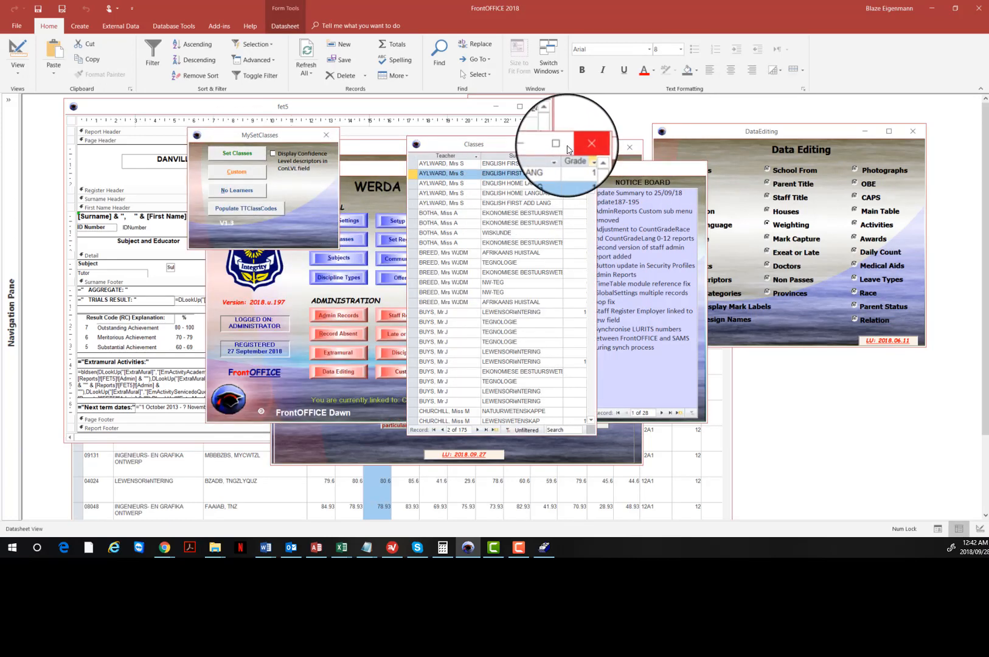
left_click(559, 142)
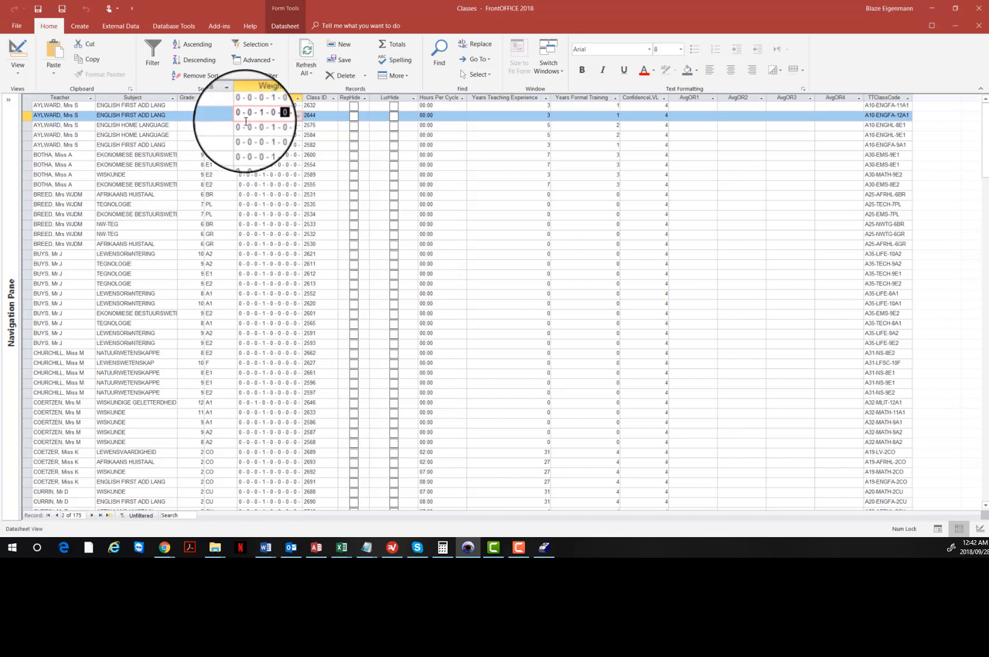
Examine the individual term positions in the Weighting value of the grade 12 English First Add Lang class.
left_click(240, 115)
double_click(255, 116)
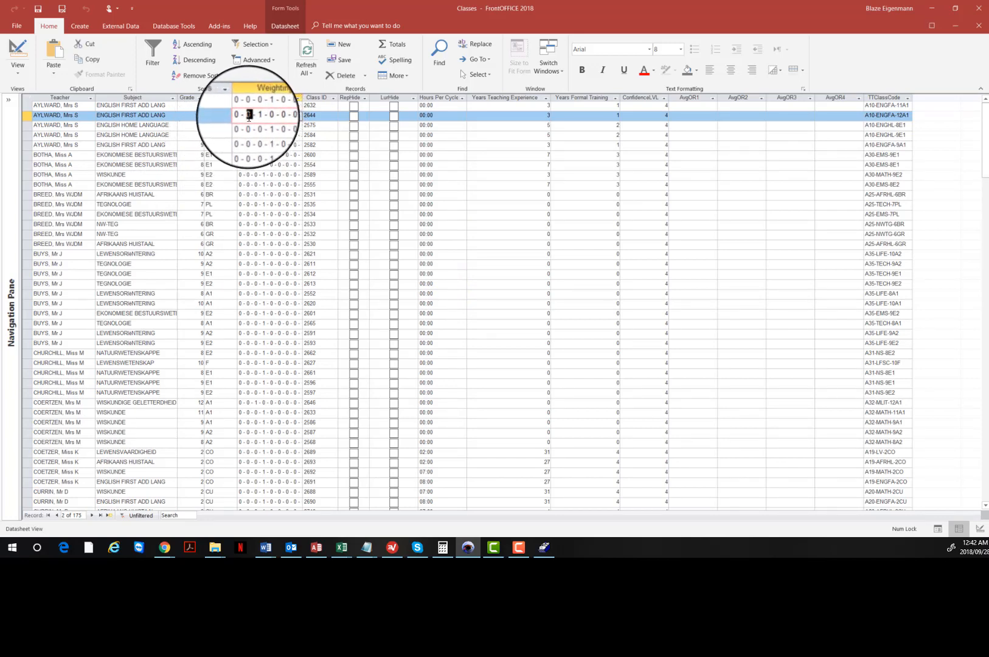
left_click(249, 116)
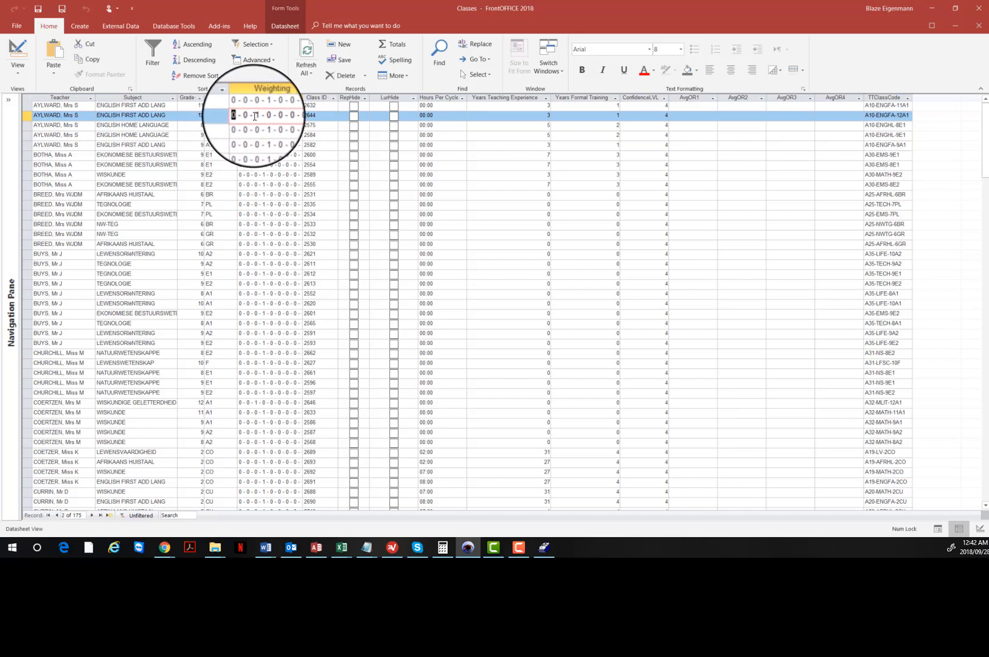
left_click(247, 116)
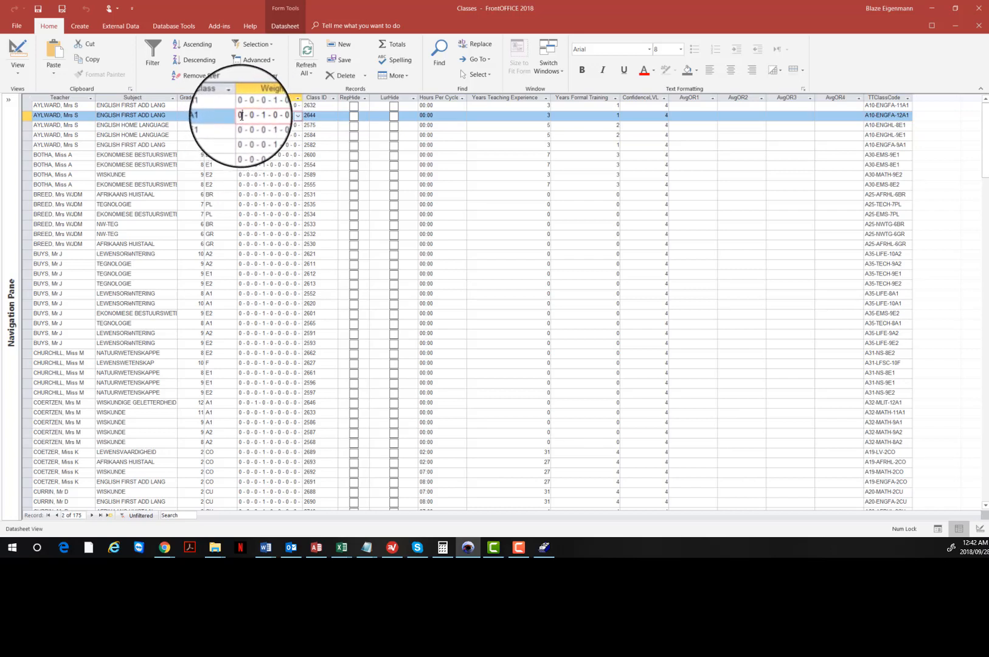
left_click_drag(260, 115, 255, 116)
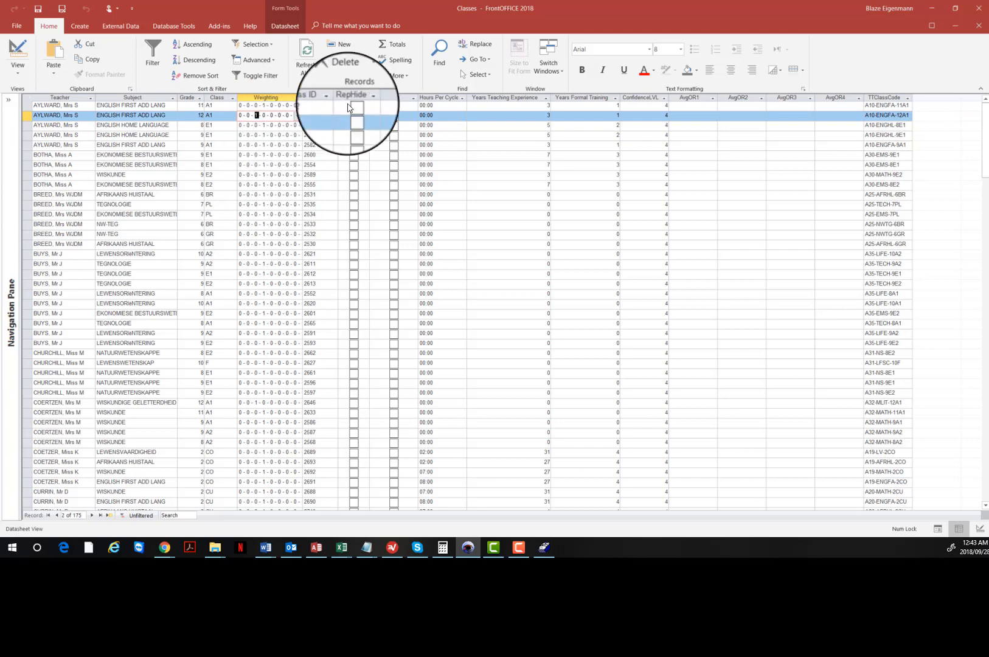
Close the Classes list and return to the Term3 text box in the fet5 report design.
left_click(979, 29)
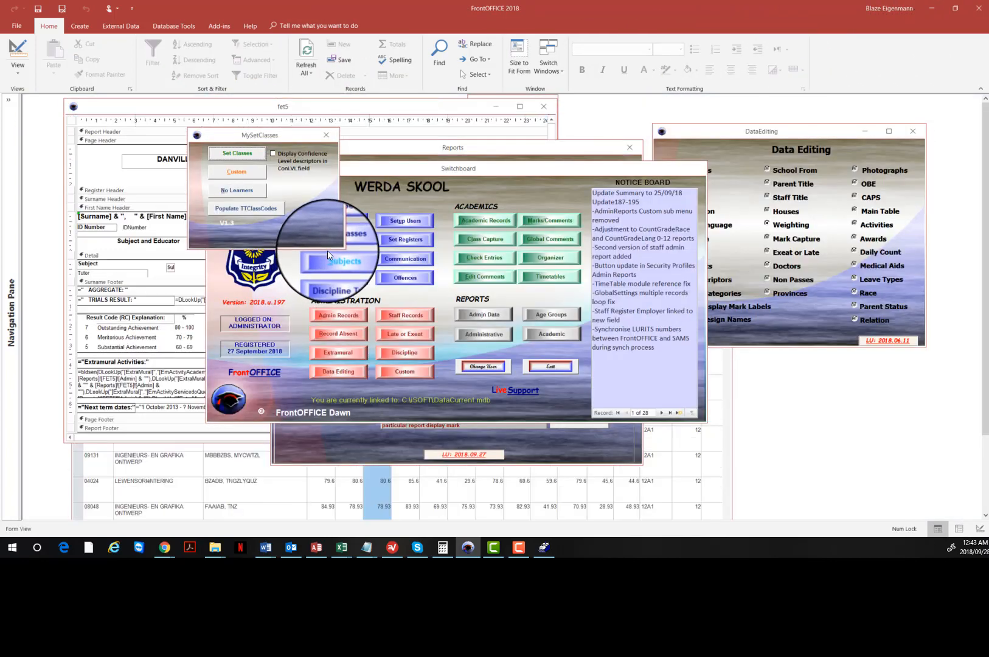
left_click(148, 105)
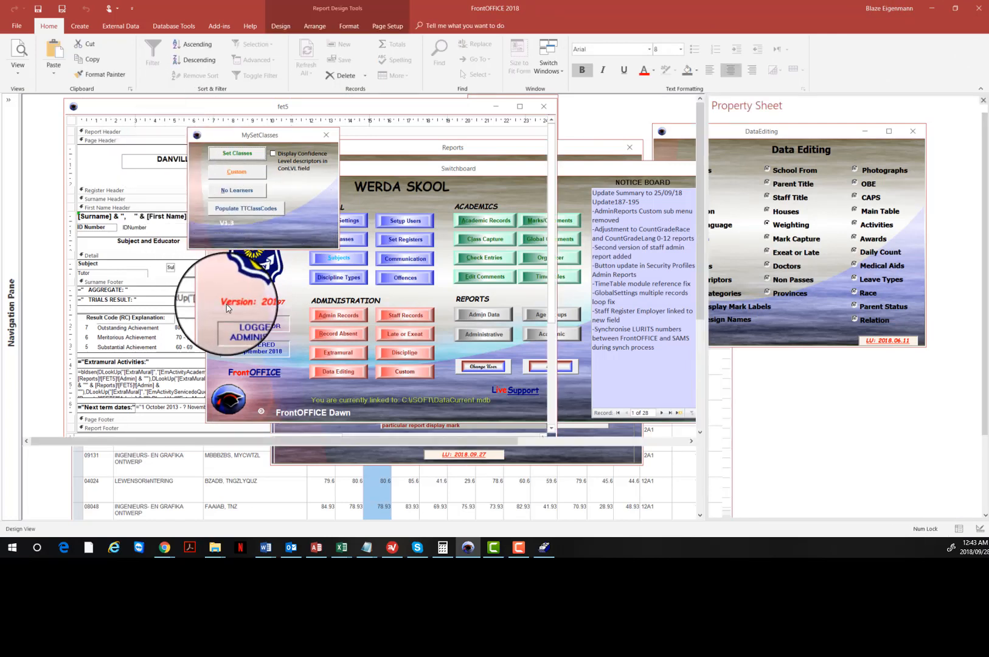
left_click(238, 273)
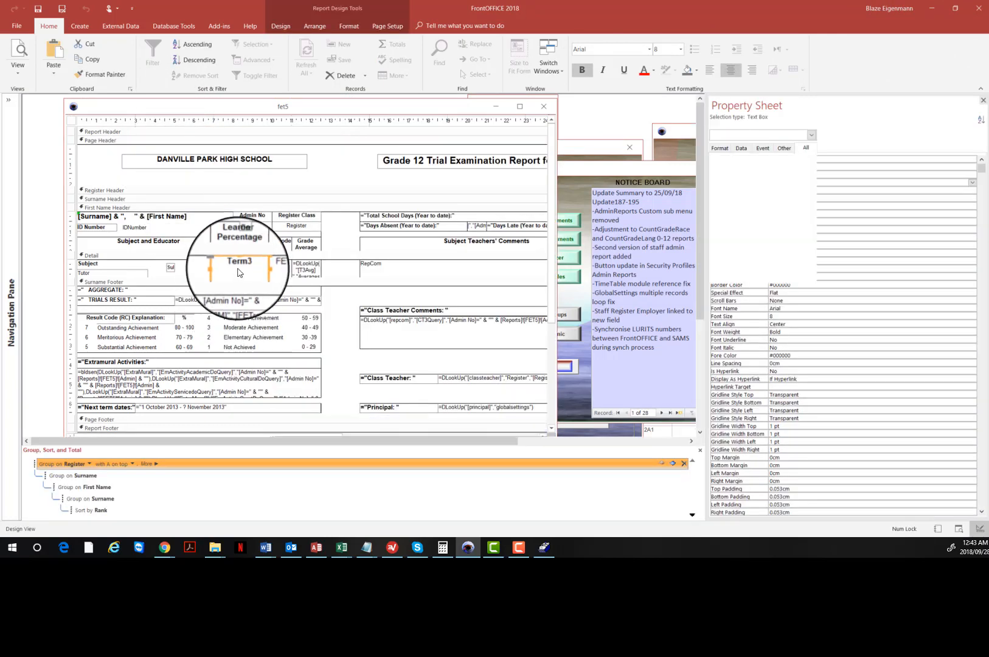
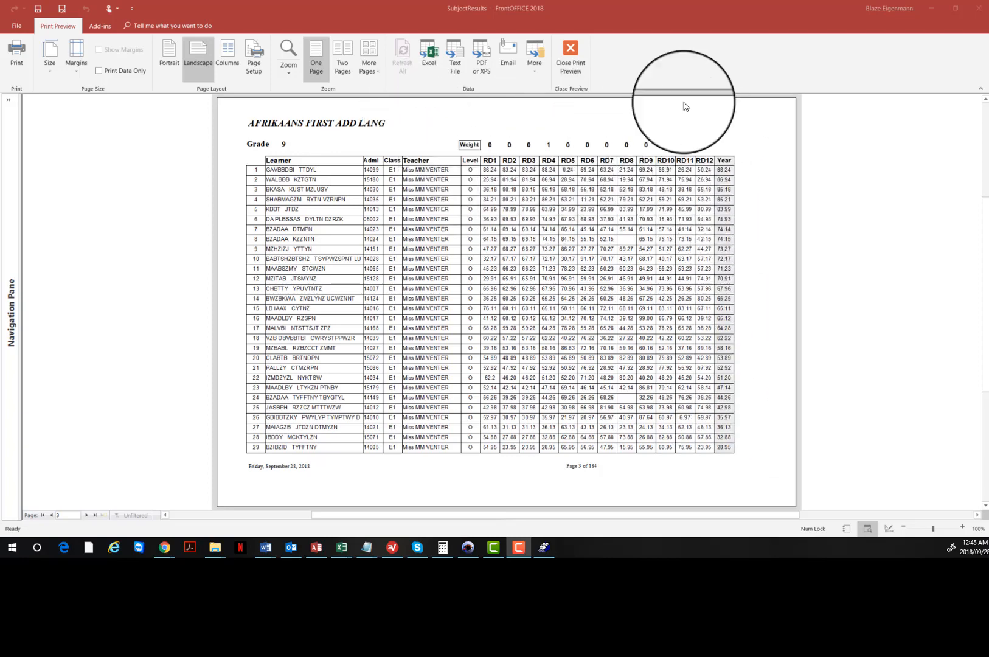
Close the SubjectResults print preview and bring the MarksAlter datasheet to the front.
left_click(574, 55)
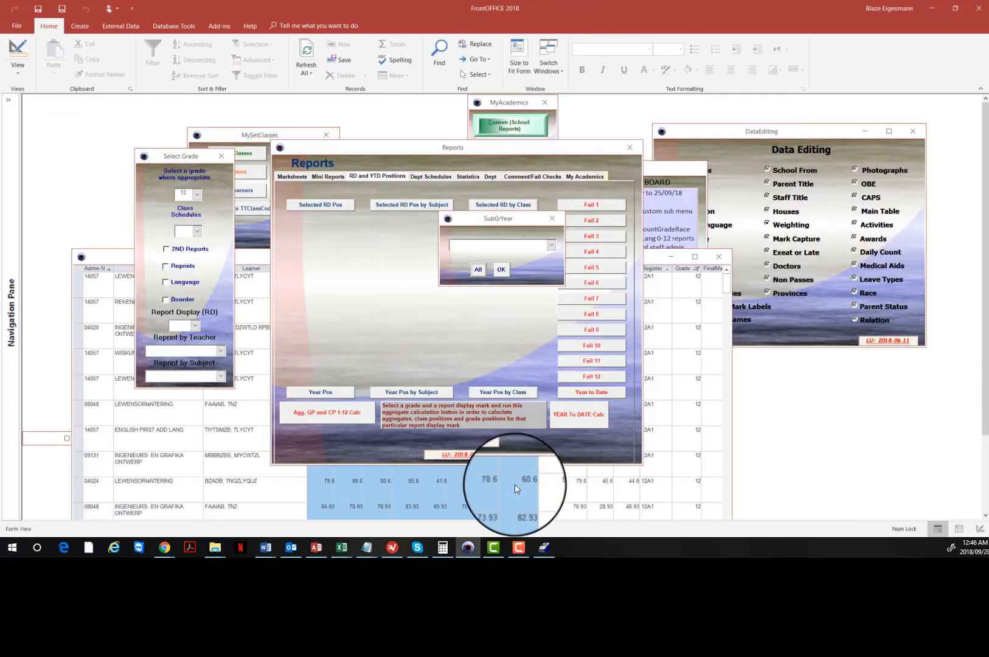
mouse_move(348, 555)
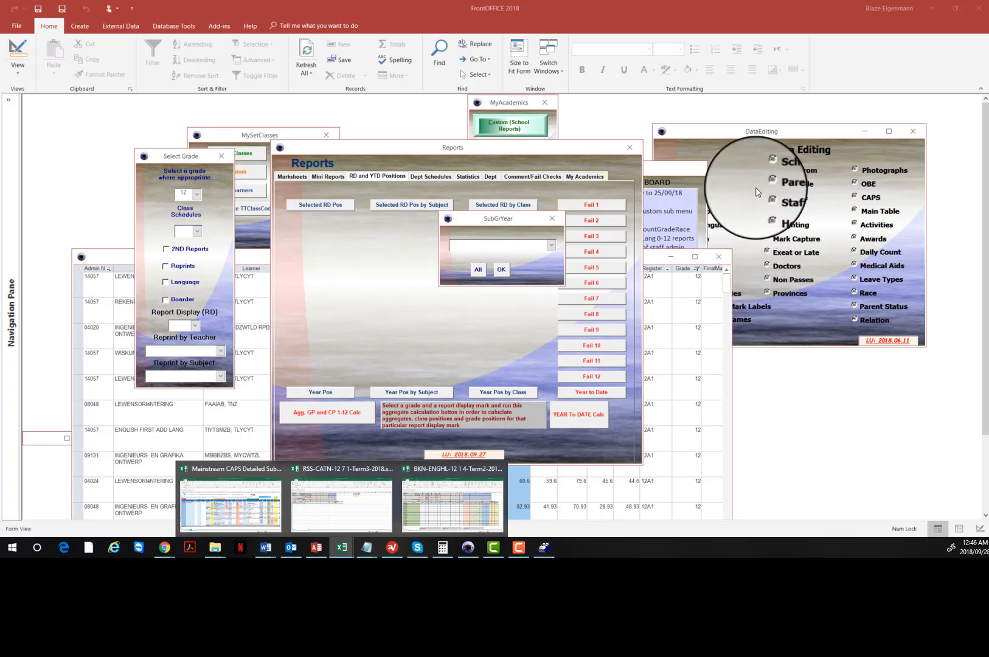
left_click(651, 260)
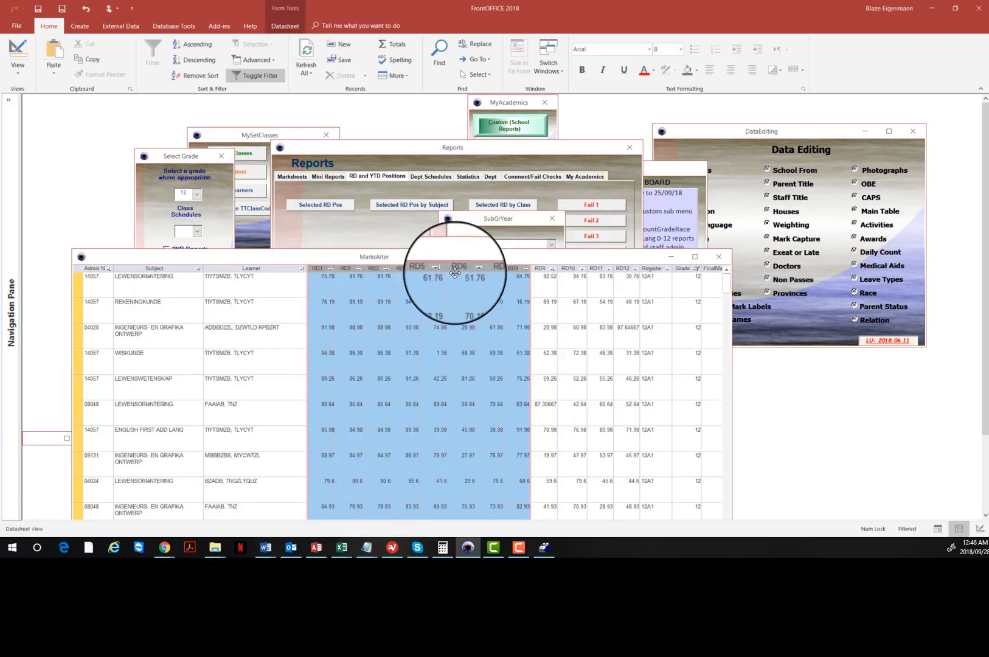
Review the RD1 to RD4 marks of the first MarksAlter record and open the Marks & Comments form from the Switchboard.
left_click(322, 280)
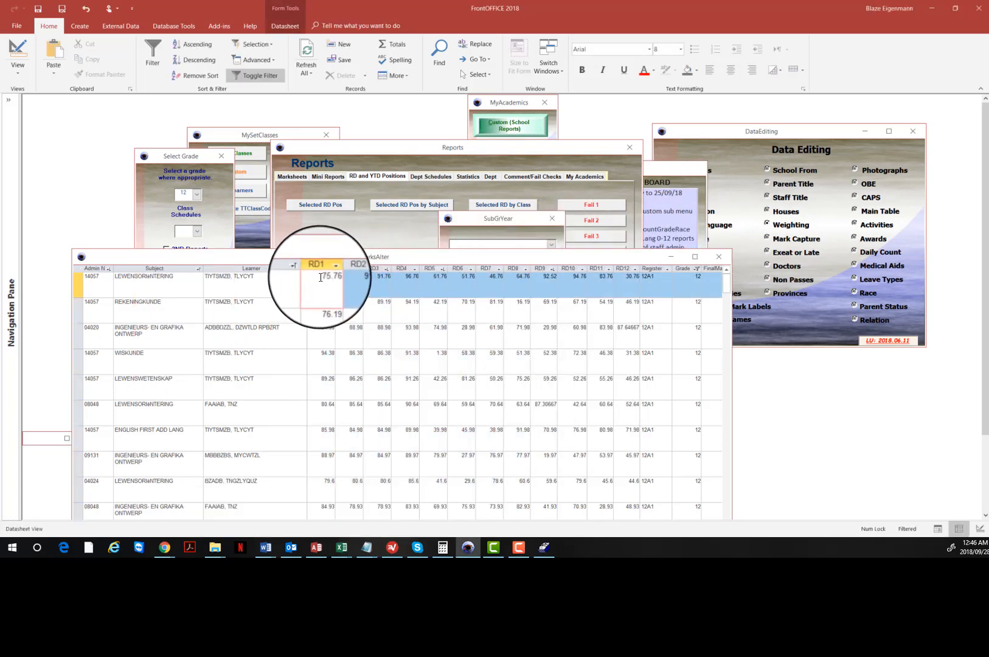
left_click_drag(321, 279, 346, 280)
left_click(347, 279)
left_click(371, 279)
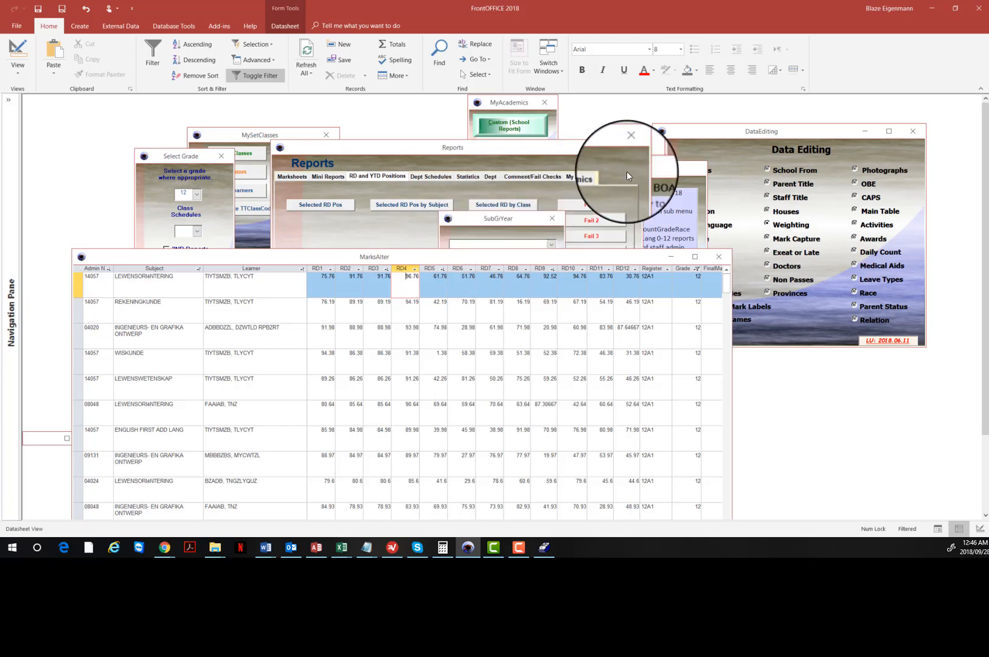
left_click(672, 175)
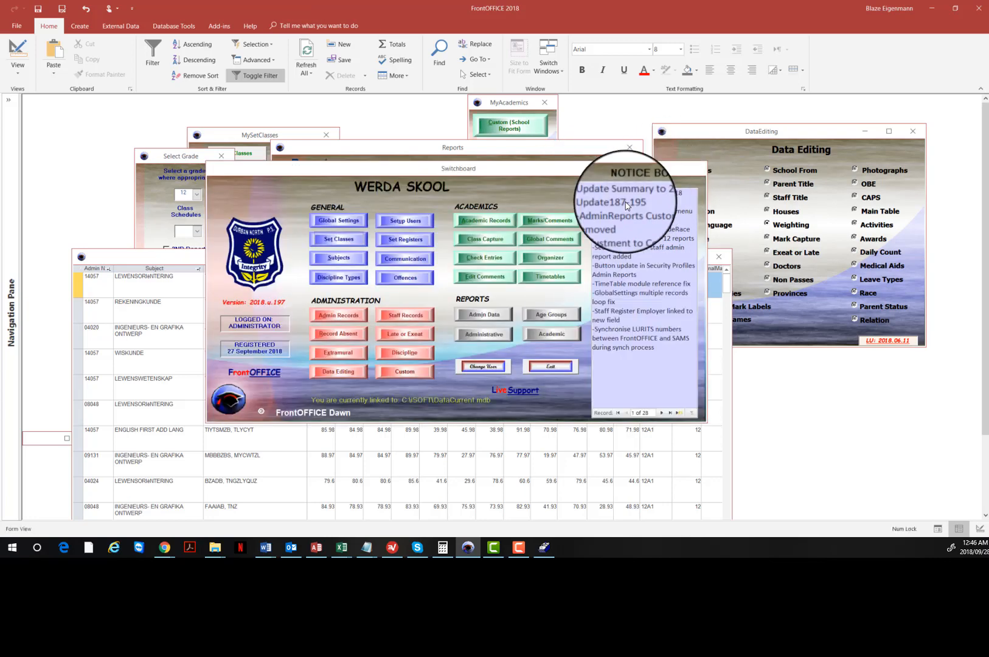
left_click(537, 222)
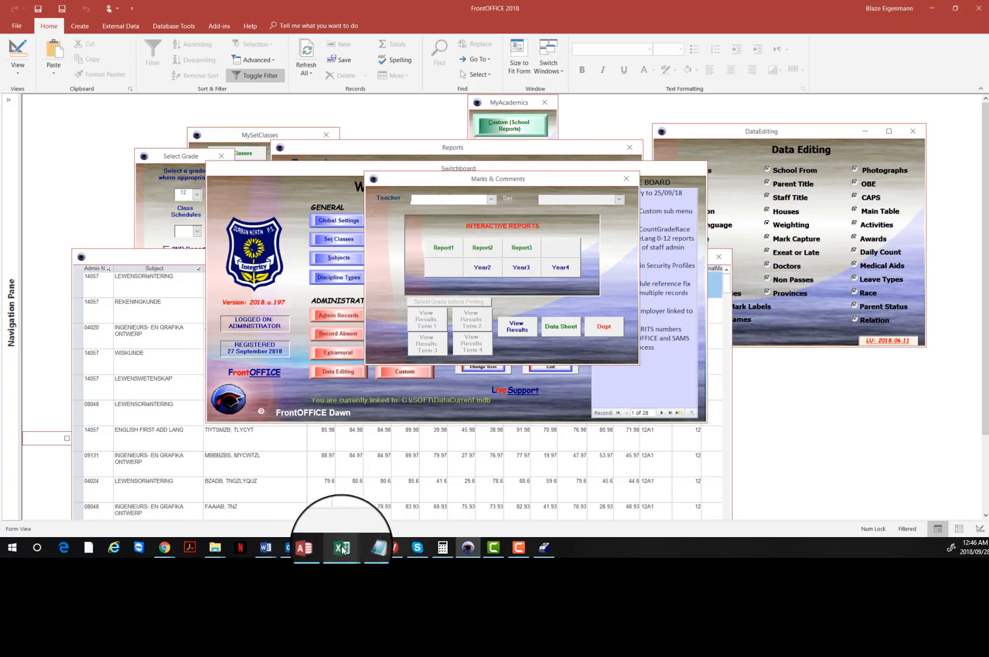
Switch to the BKN-ENGHL-12 workbook in Excel and clear the Report Mark column's FrontOFFICE Report Display value.
left_click(462, 463)
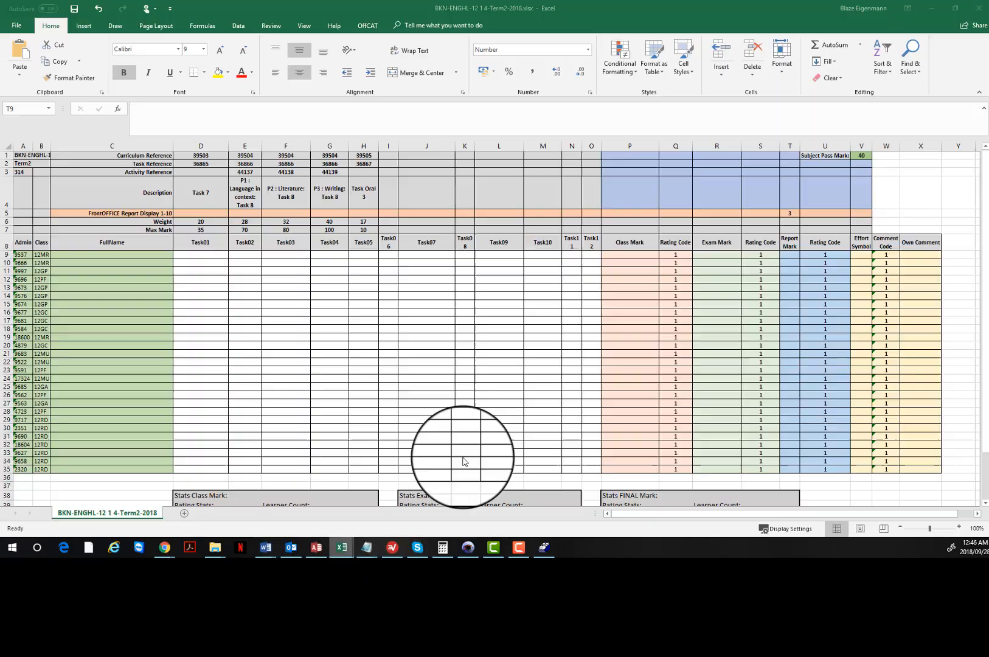
left_click(790, 213)
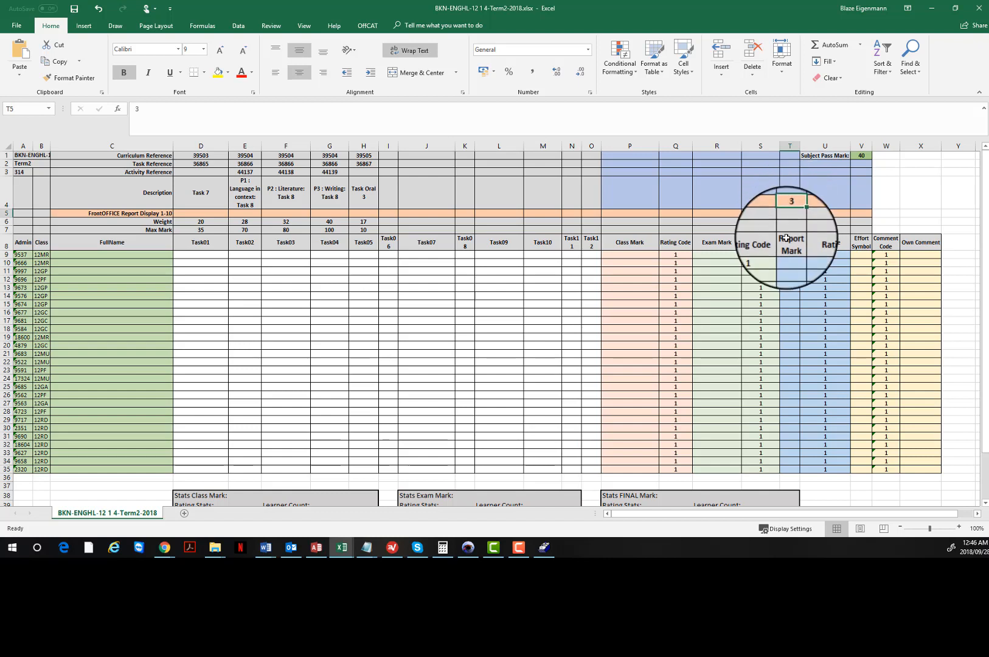
left_click(789, 270)
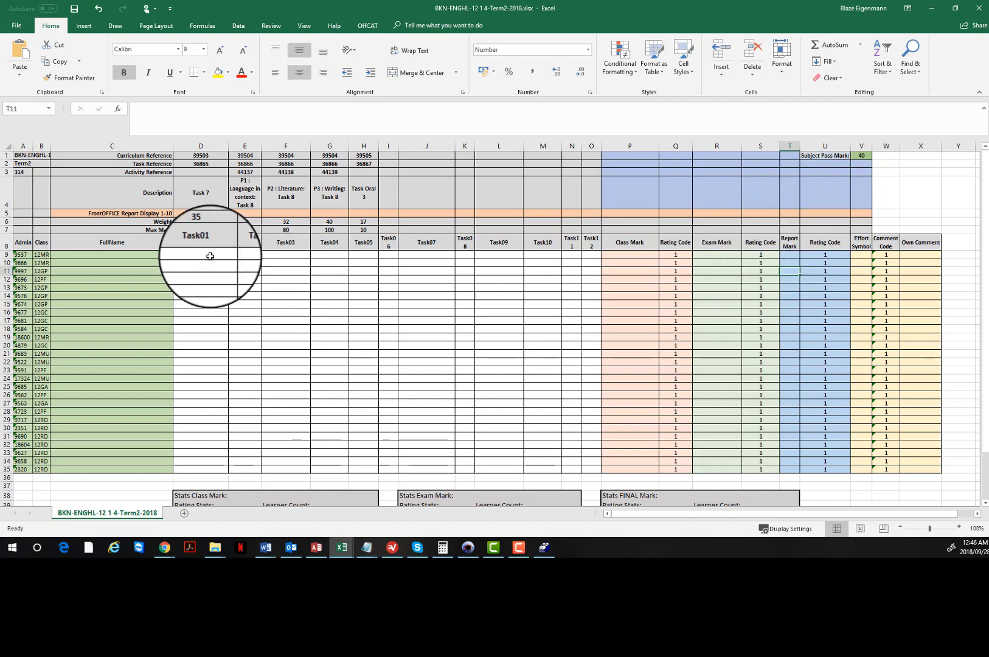
Review the Task01 to Task05 mark cells, the Report Mark cells and the Report Mark column's report display cell.
left_click_drag(210, 255, 358, 460)
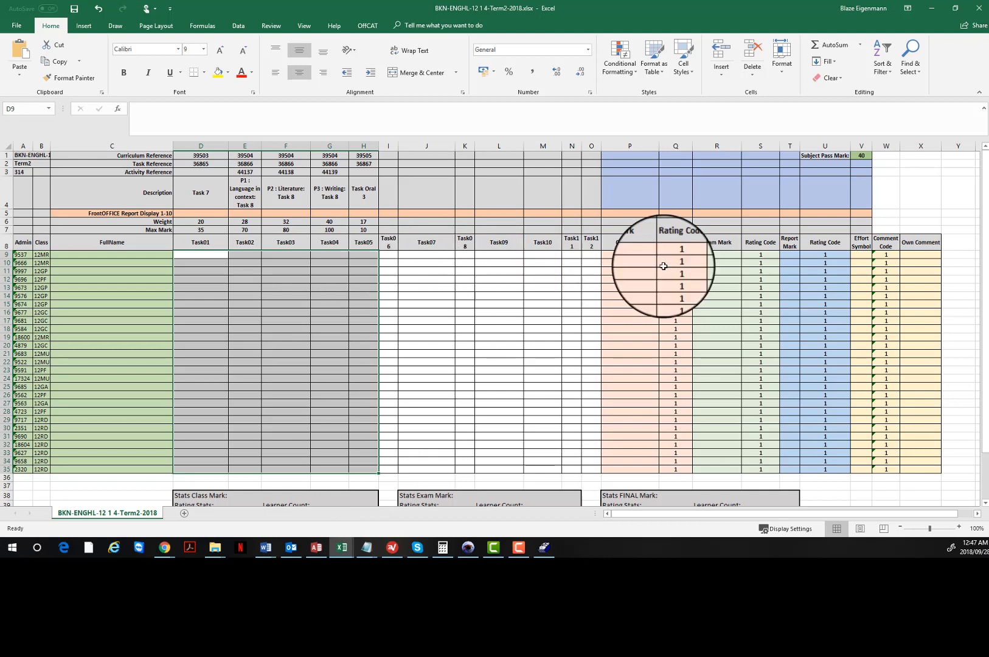
left_click(788, 255)
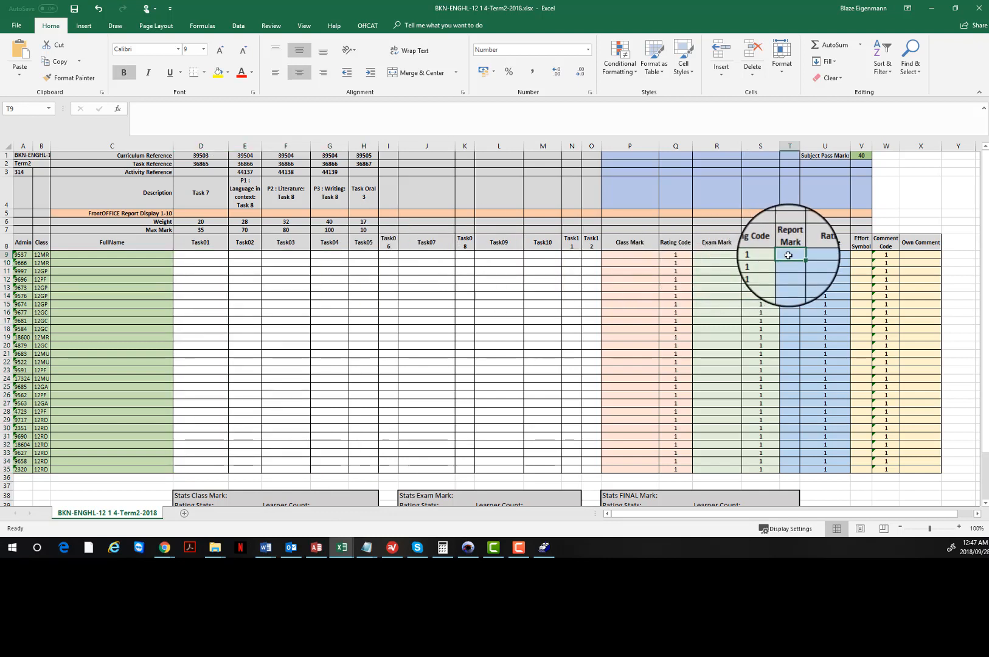
left_click(790, 213)
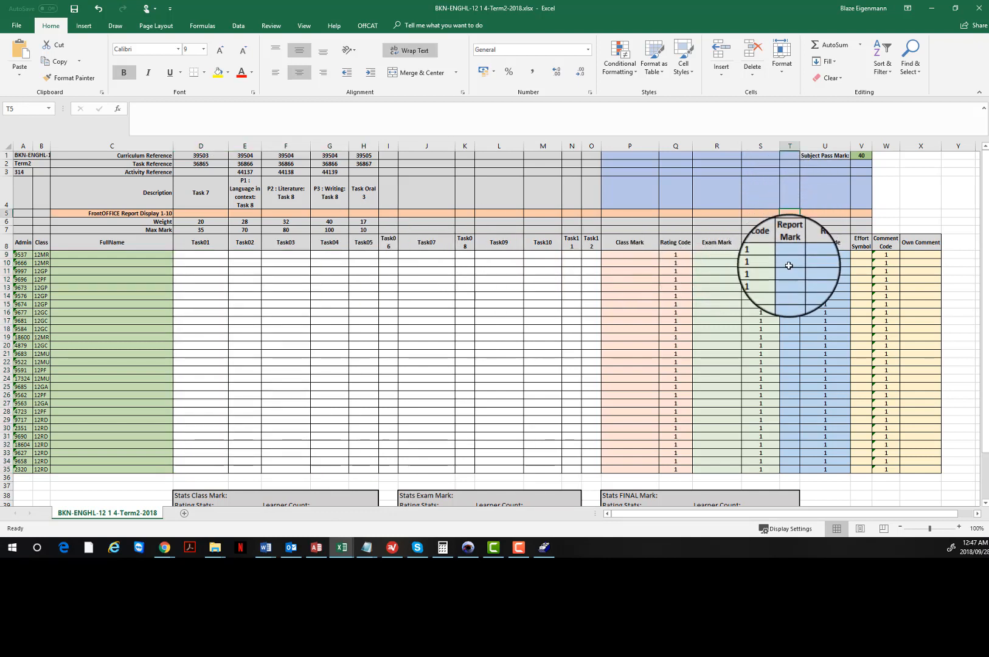
left_click_drag(789, 255, 789, 468)
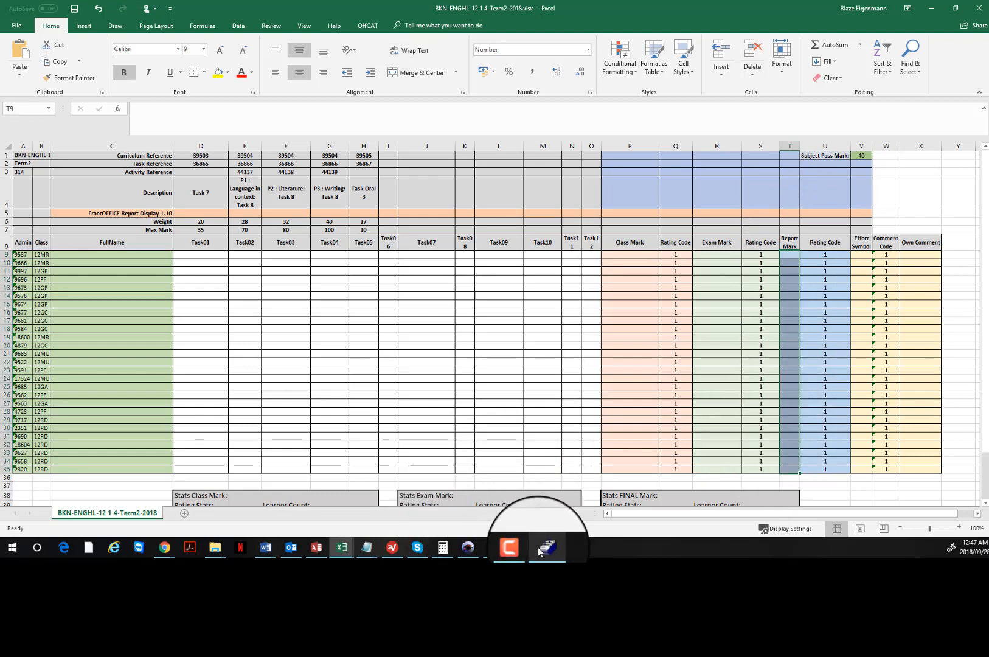
Switch to FrontOFFICE and check the RD3 column and its first mark in the MarksAlter datasheet.
left_click(476, 549)
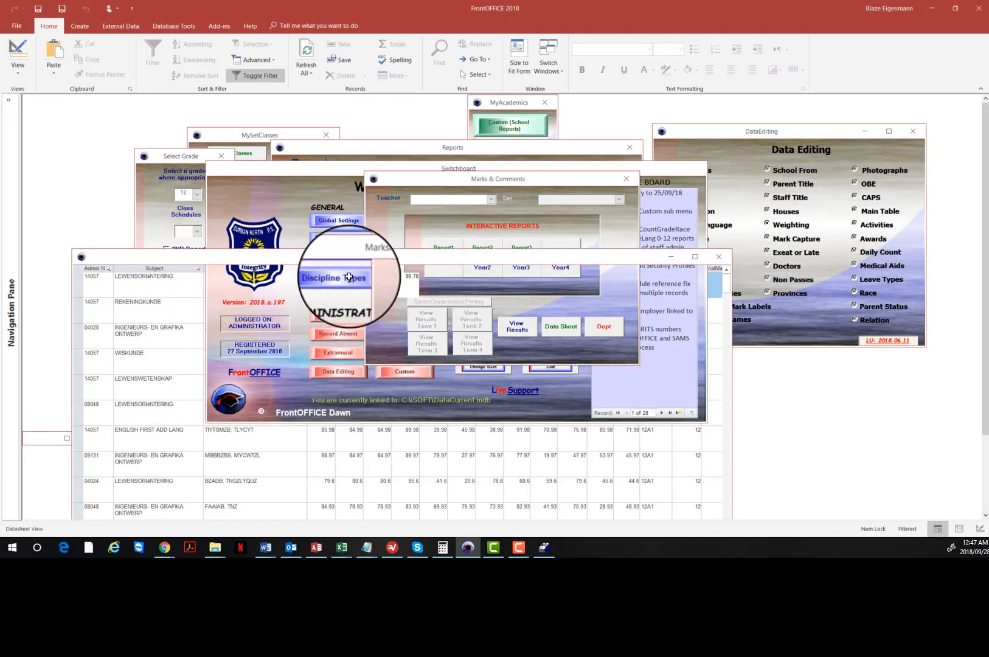
left_click(416, 281)
left_click(374, 268)
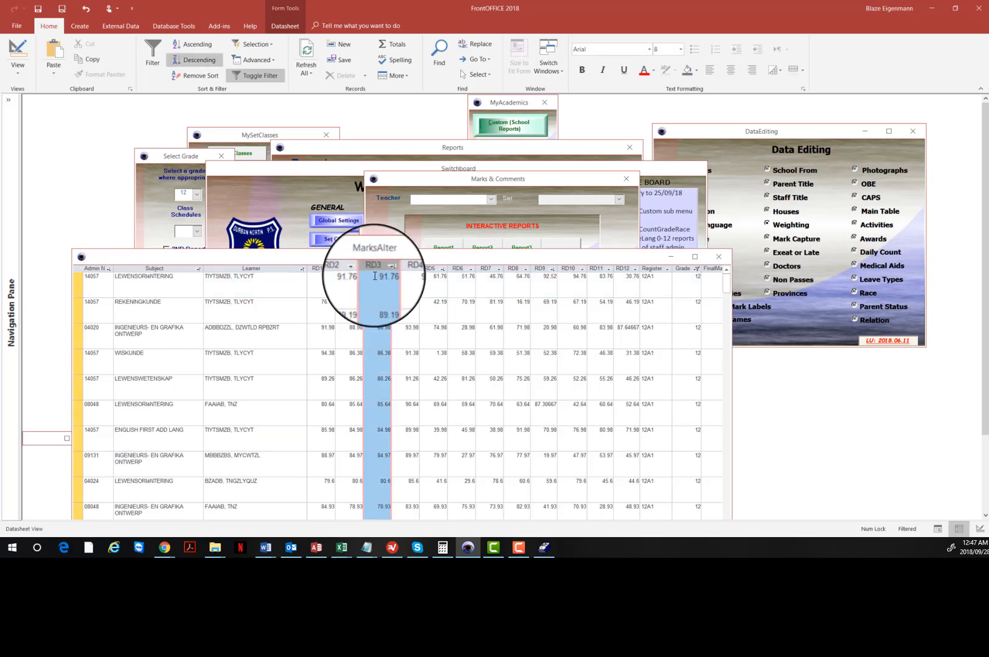
left_click(375, 274)
left_click(373, 268)
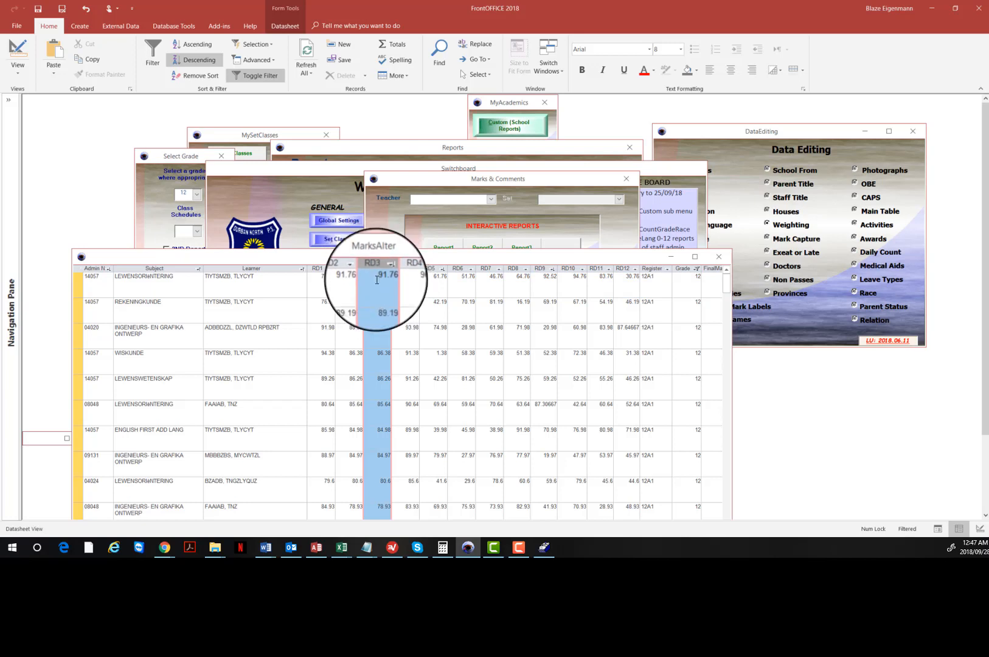
left_click(375, 279)
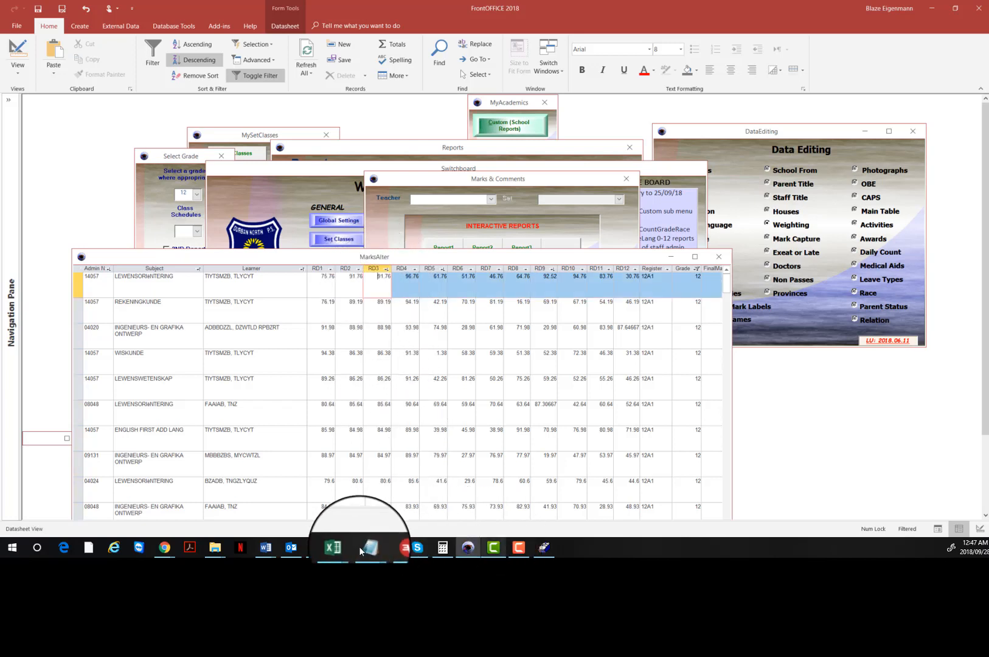
Return to the BKN-ENGHL-12 workbook and examine the Report Mark cells and that column's FrontOFFICE Report Display cell.
mouse_move(345, 551)
left_click(450, 490)
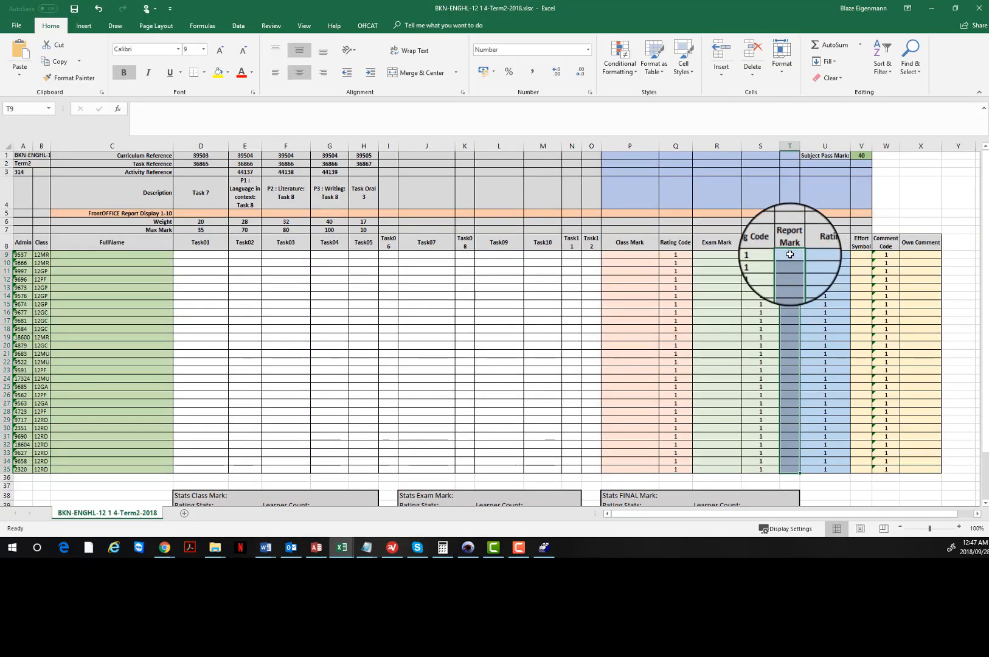
left_click_drag(787, 307, 786, 429)
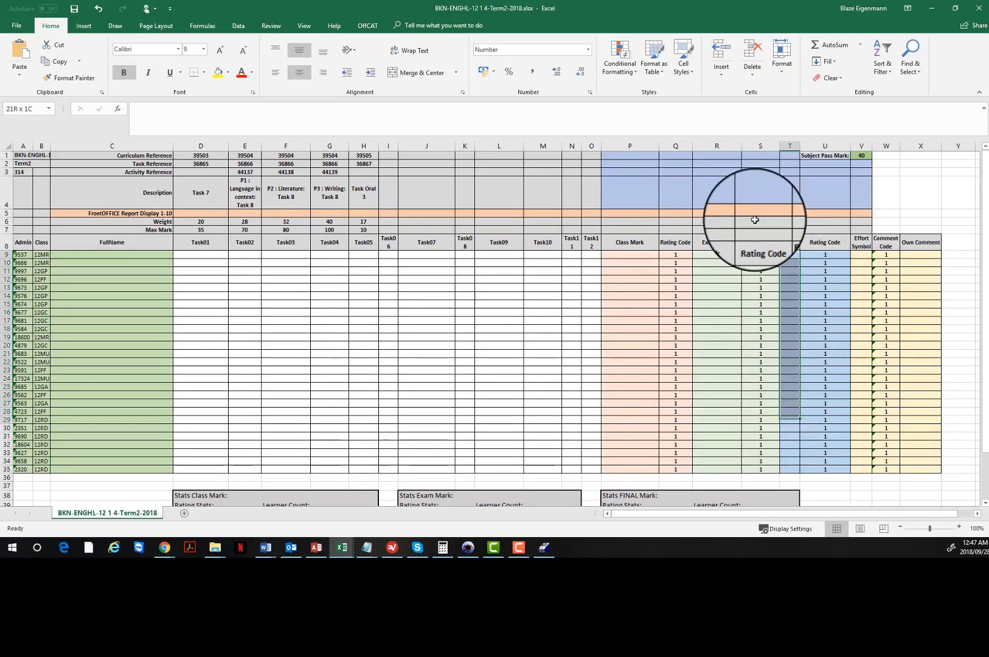
left_click(789, 212)
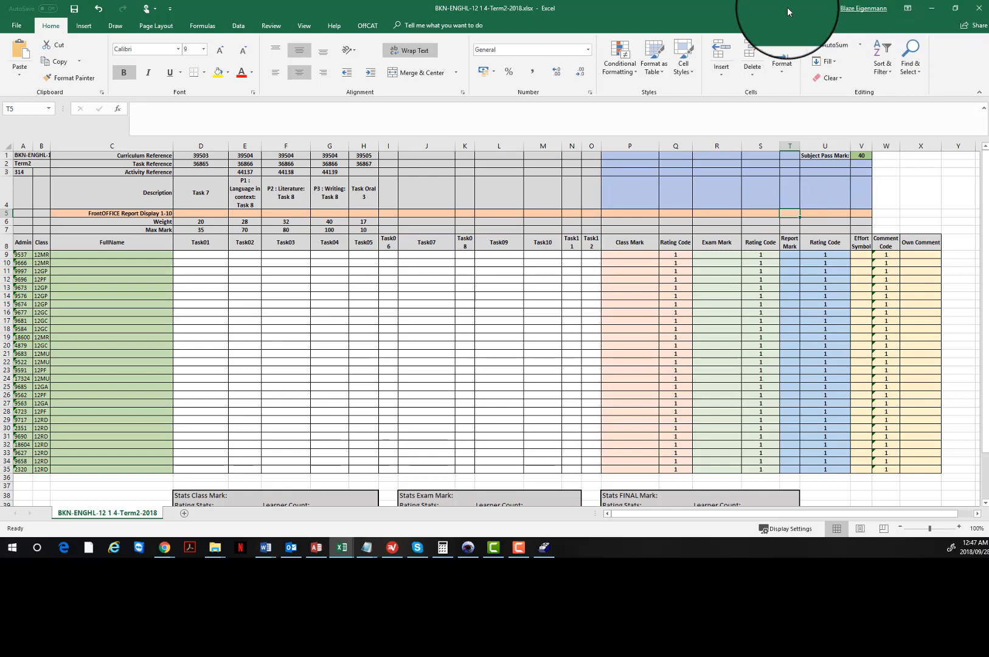
Return to the BKN-ENGHL-12 workbook and set the Report Mark column's FrontOFFICE Report Display value to 3.
left_click(925, 12)
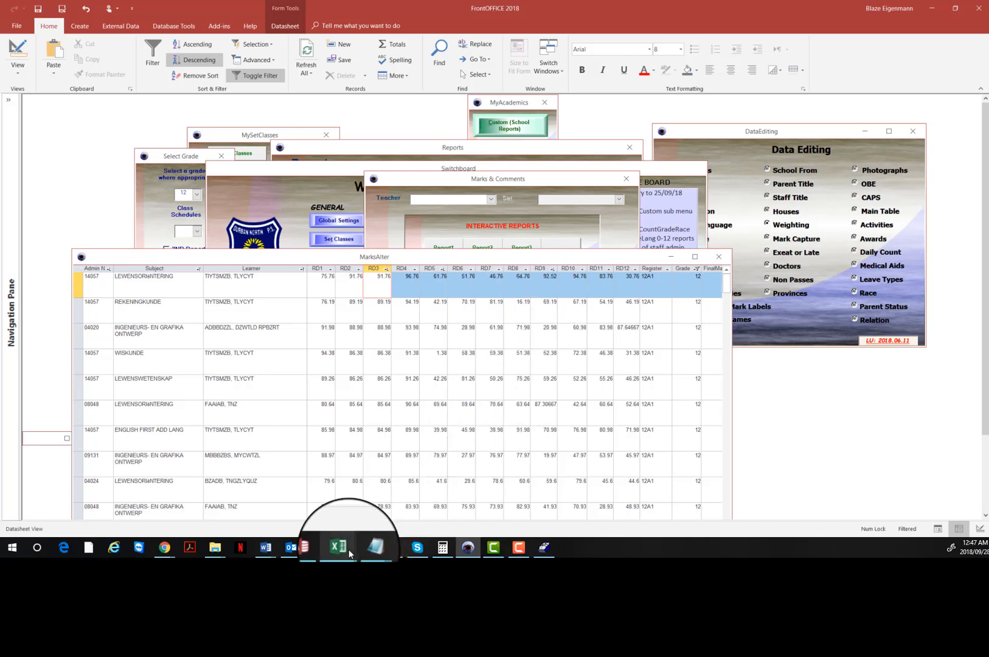
mouse_move(344, 548)
left_click(237, 502)
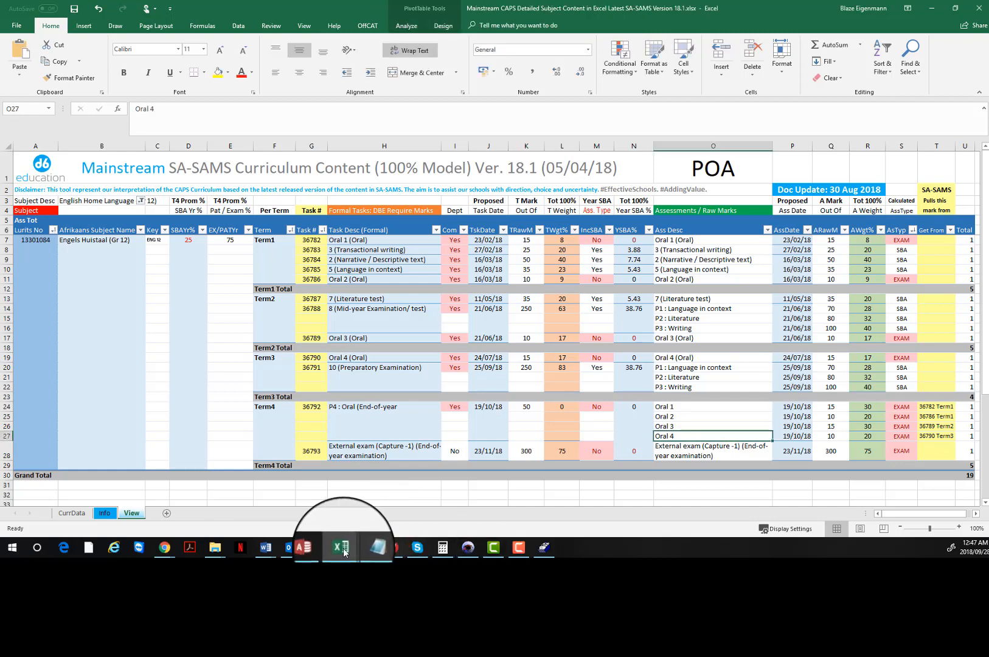
mouse_move(342, 547)
left_click(445, 499)
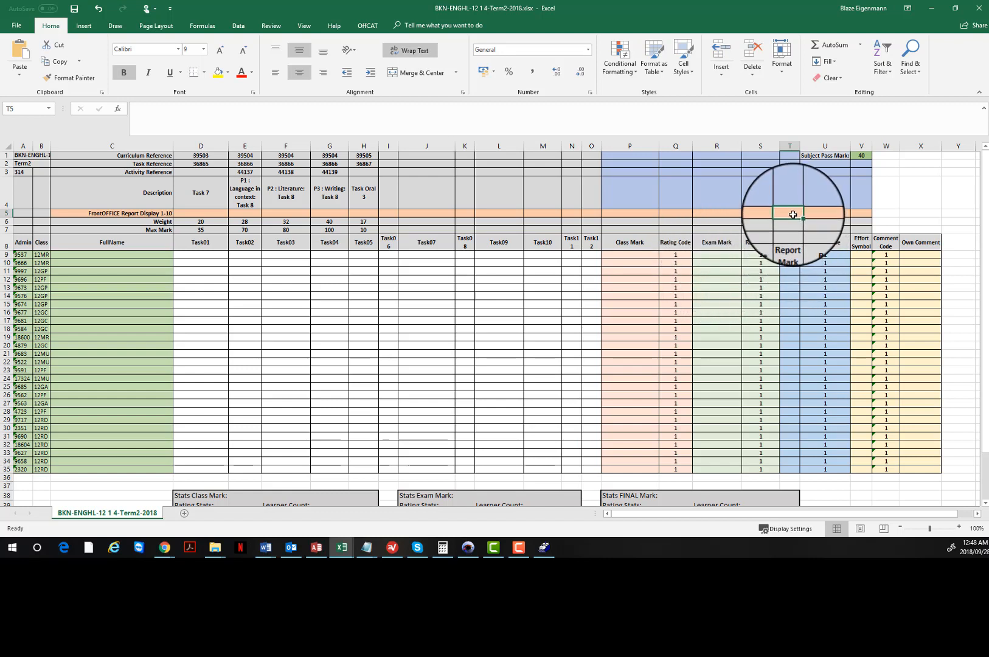
left_click(790, 255)
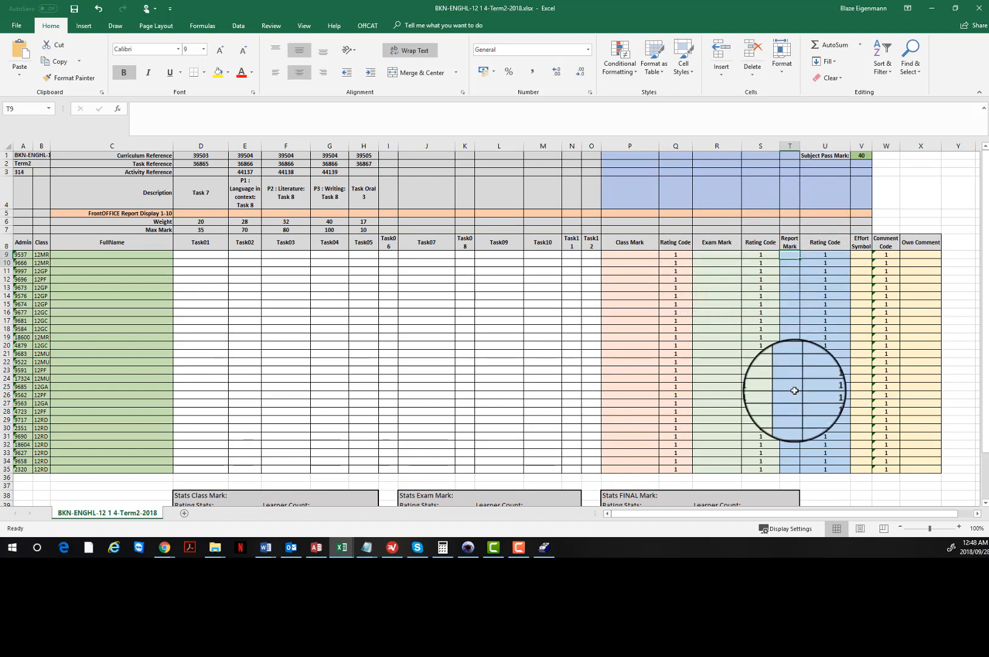
left_click_drag(795, 391, 793, 460)
left_click(791, 214)
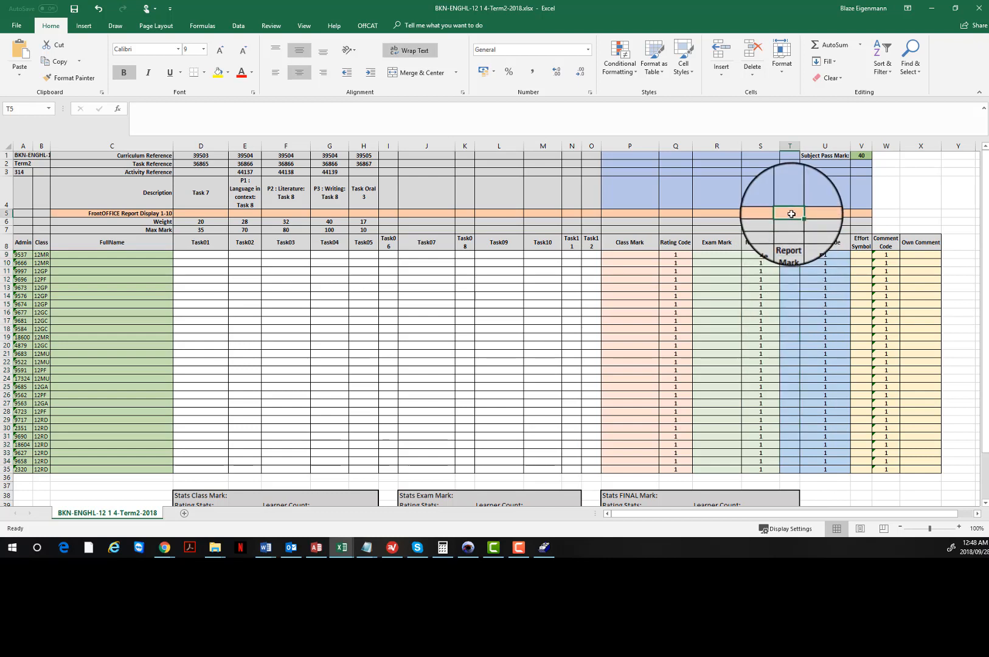
type("3")
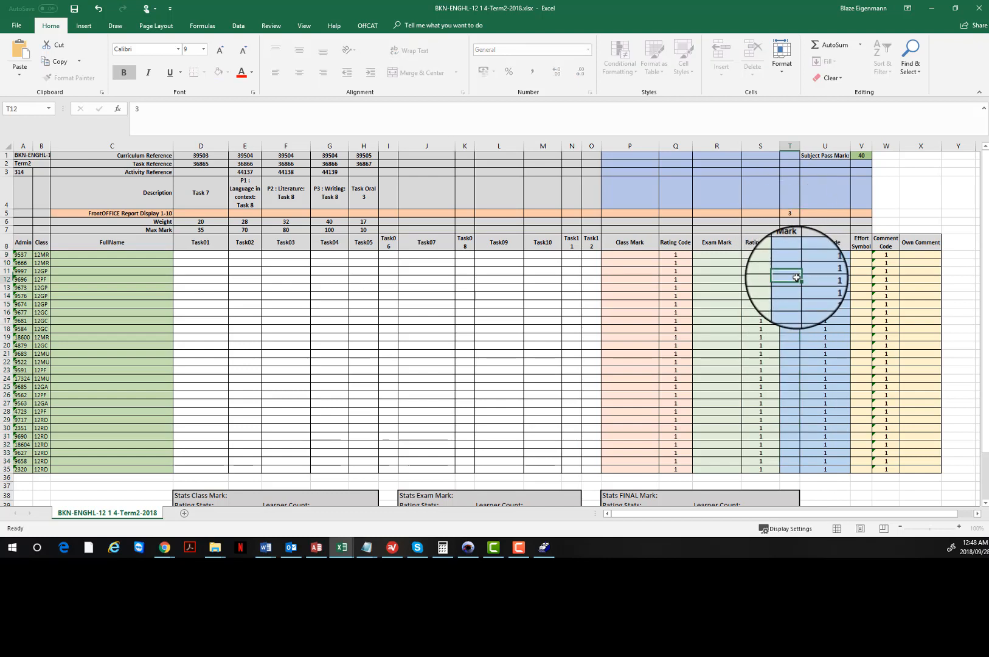
left_click(796, 279)
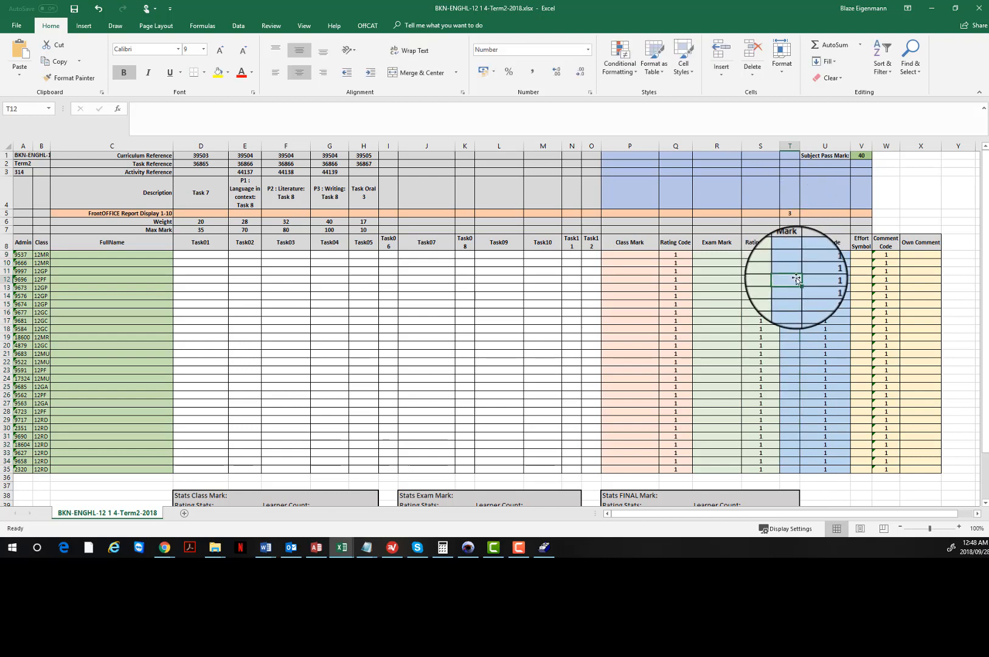
Set the Exam Mark column's FrontOFFICE Report Display value to 5 and point out the exam mark cells below it.
left_click(754, 214)
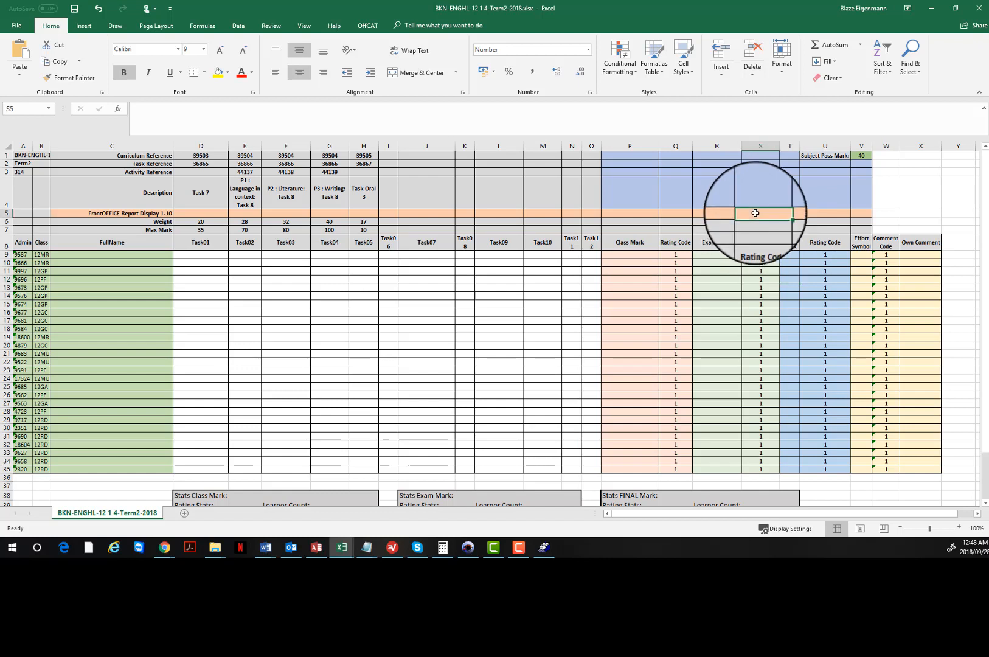
left_click(720, 214)
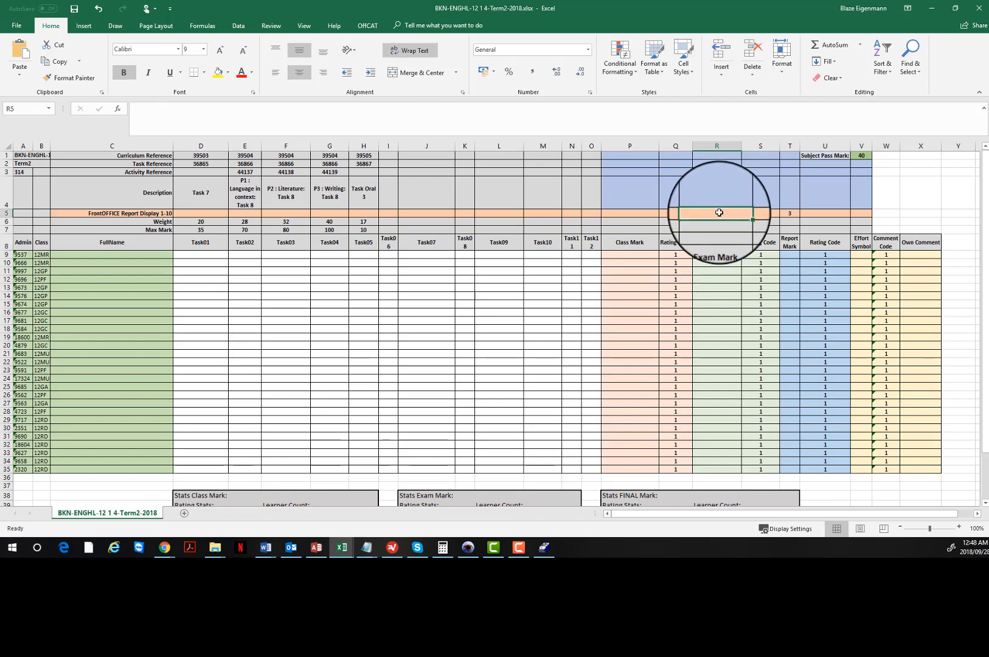
type("5")
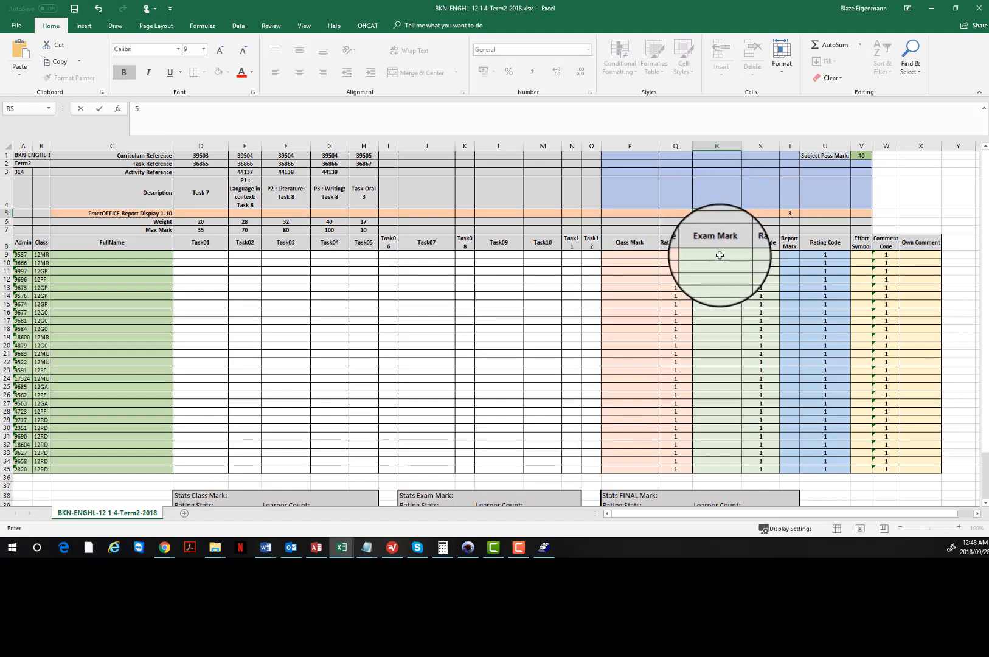
left_click_drag(720, 256, 717, 469)
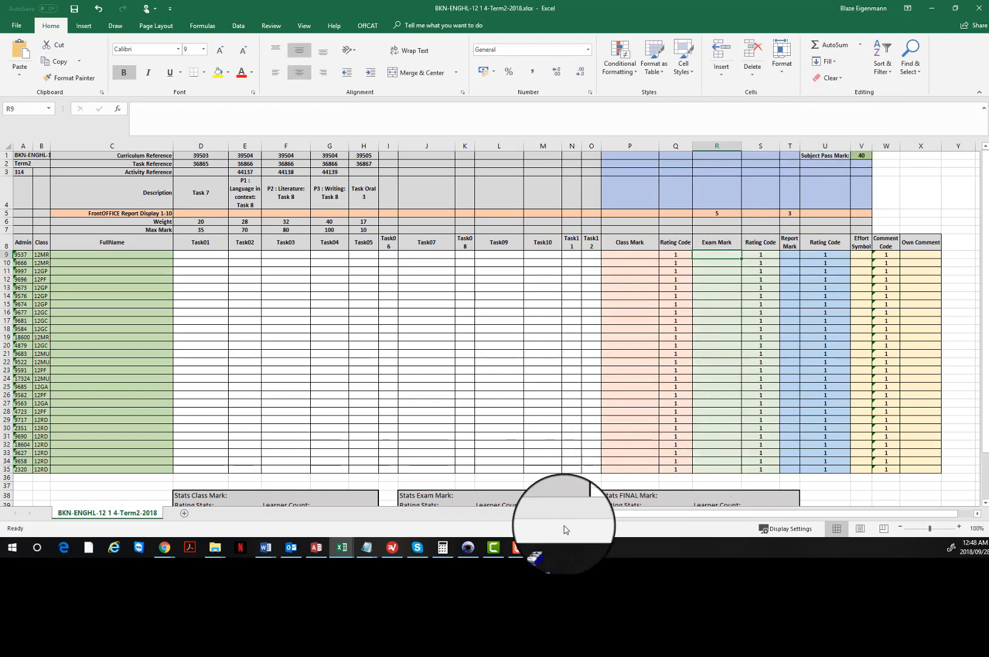
Switch to FrontOFFICE, open the Excel Marksheet Manager from the academic reports for term 3, and inspect the folder path of the marksheets to import.
left_click(467, 547)
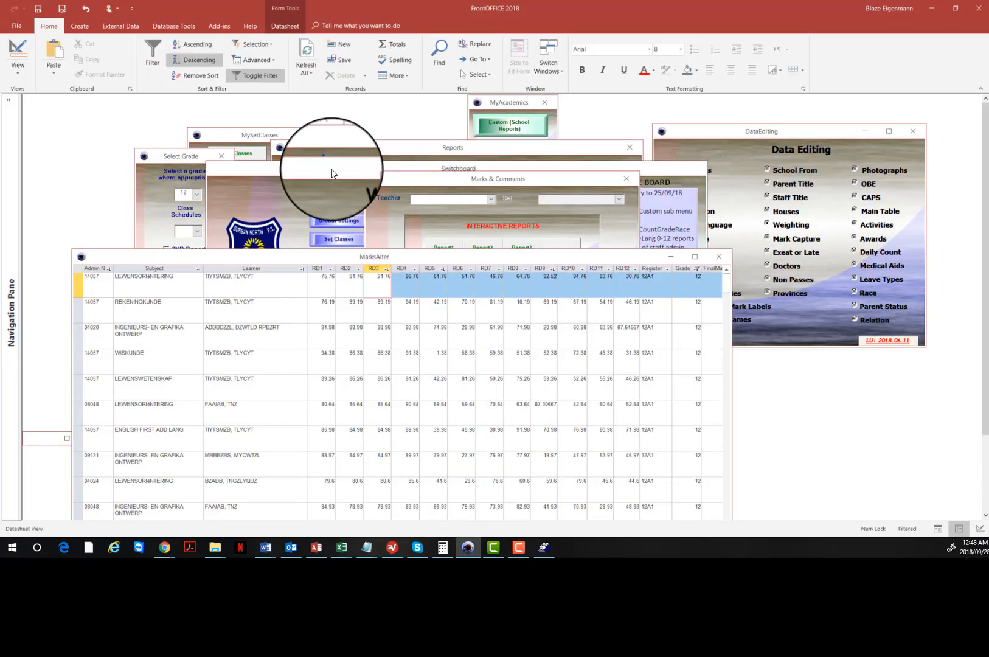
left_click(331, 171)
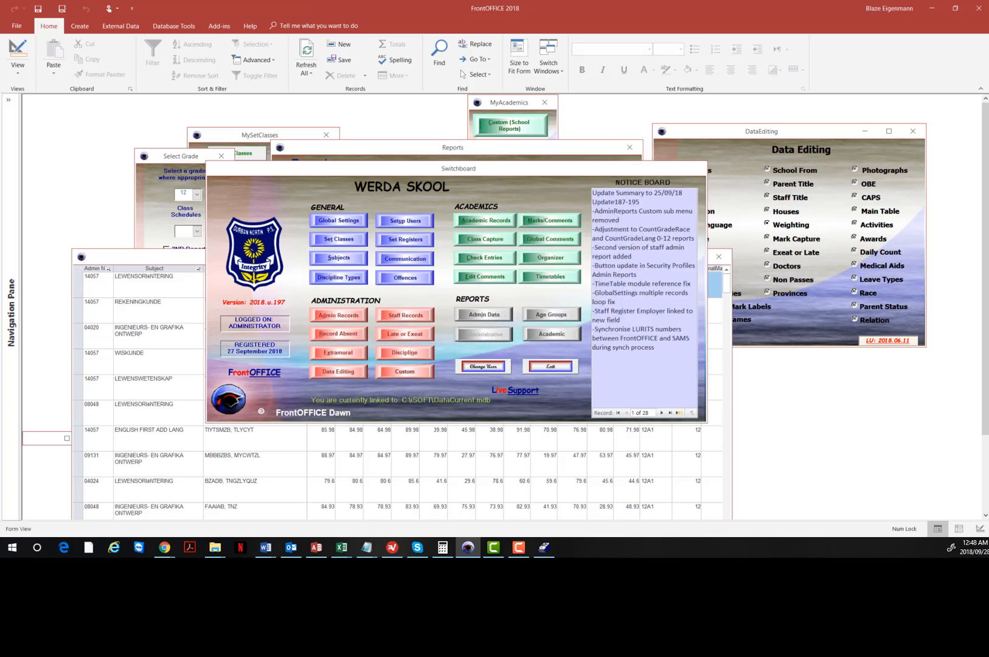
left_click(547, 334)
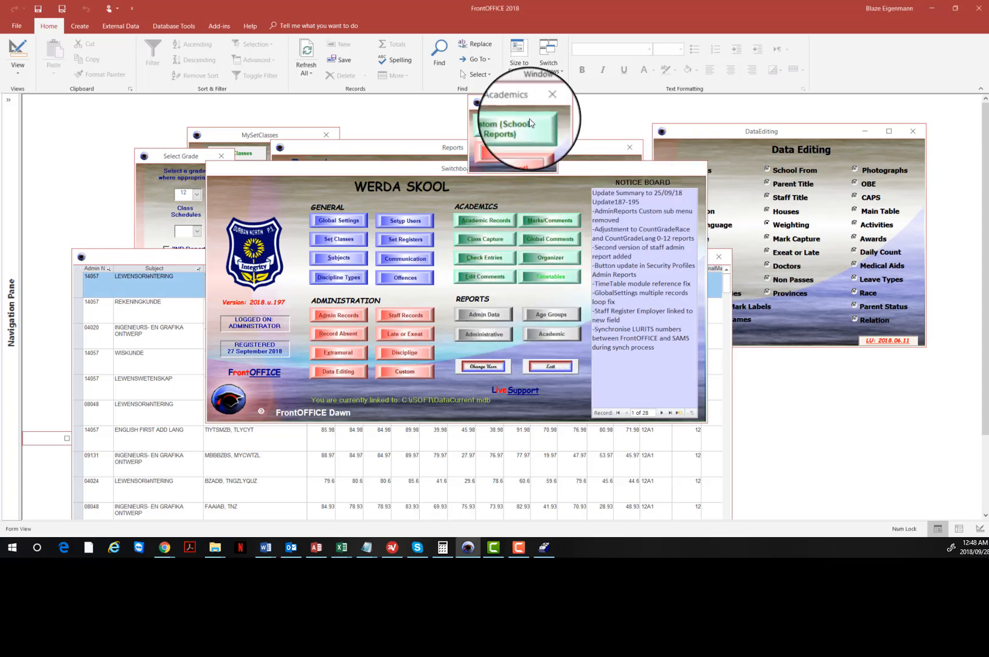
left_click(504, 153)
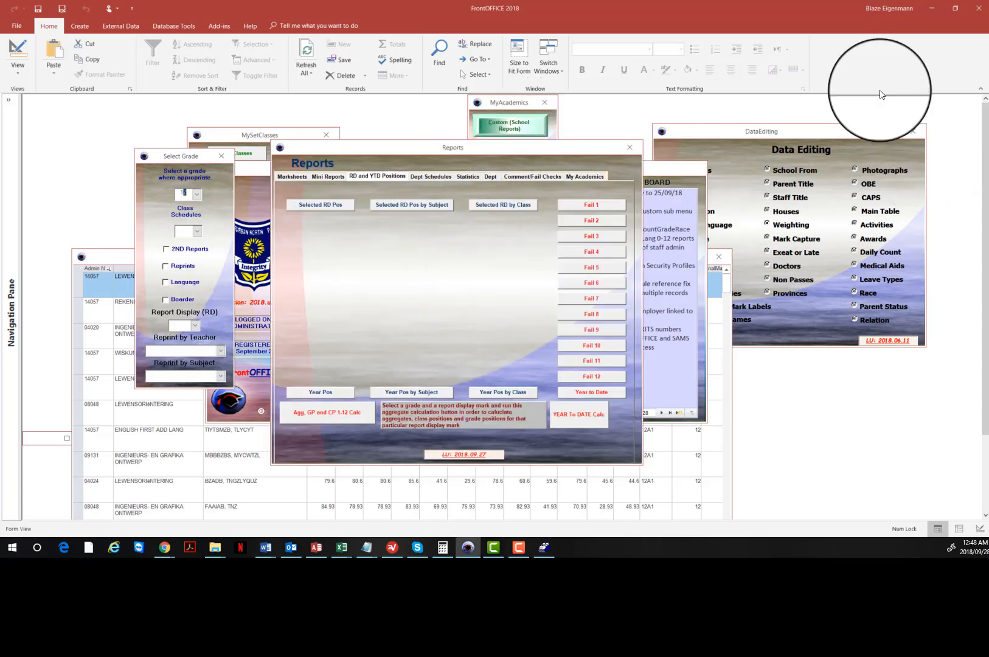
left_click(292, 176)
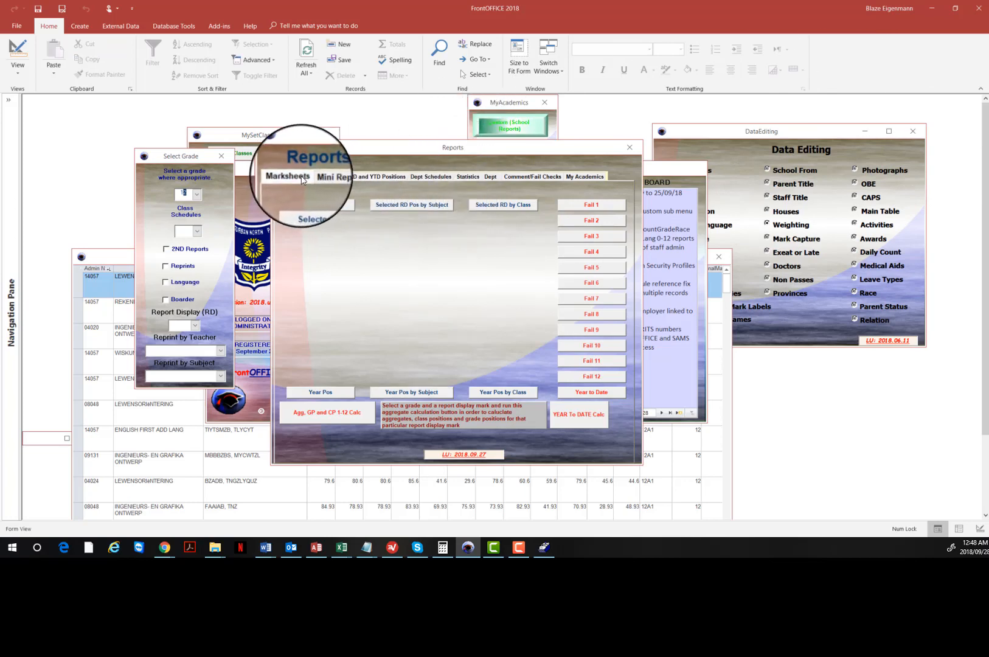
left_click(419, 209)
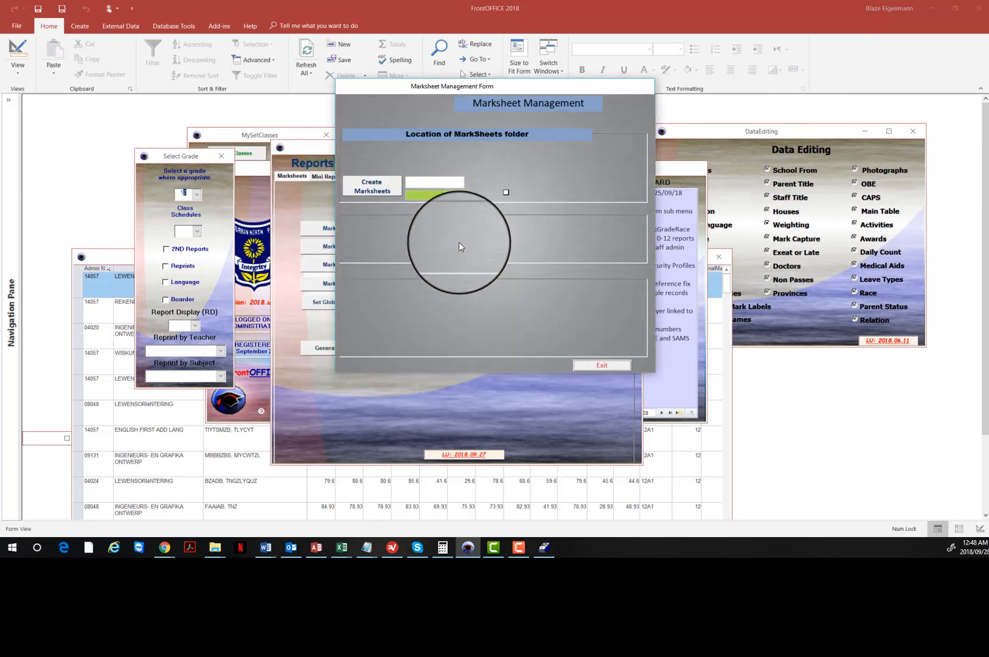
left_click(418, 122)
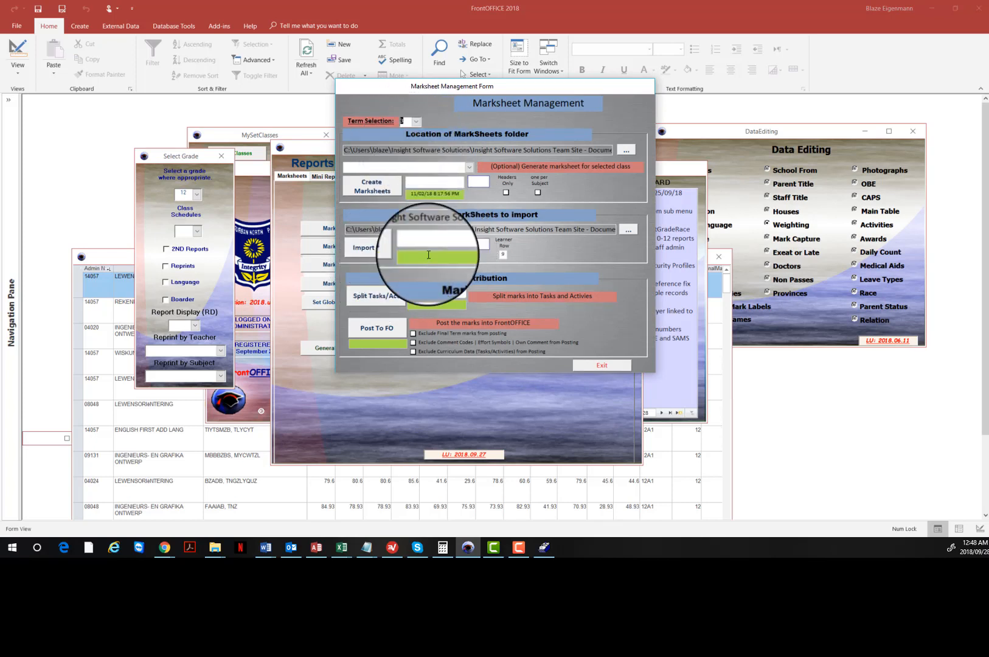
mouse_move(572, 229)
left_mouse_down()
mouse_move(627, 229)
mouse_move(579, 234)
left_mouse_up()
left_click(577, 232)
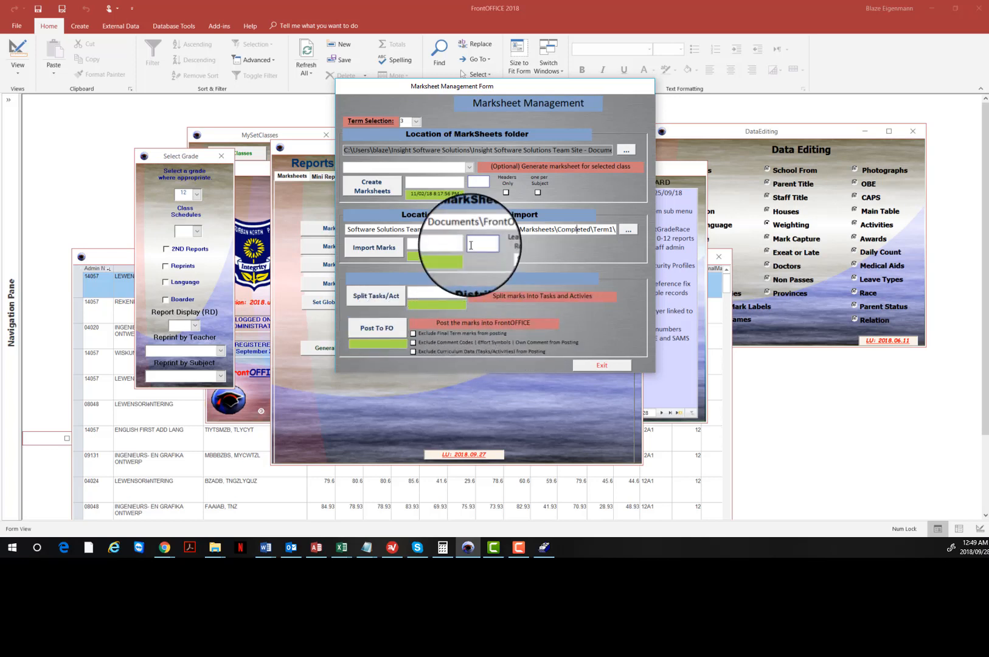
Exit the Marksheet Management form and check the RD3 and RD5 columns in the MarksAlter datasheet.
left_click(620, 484)
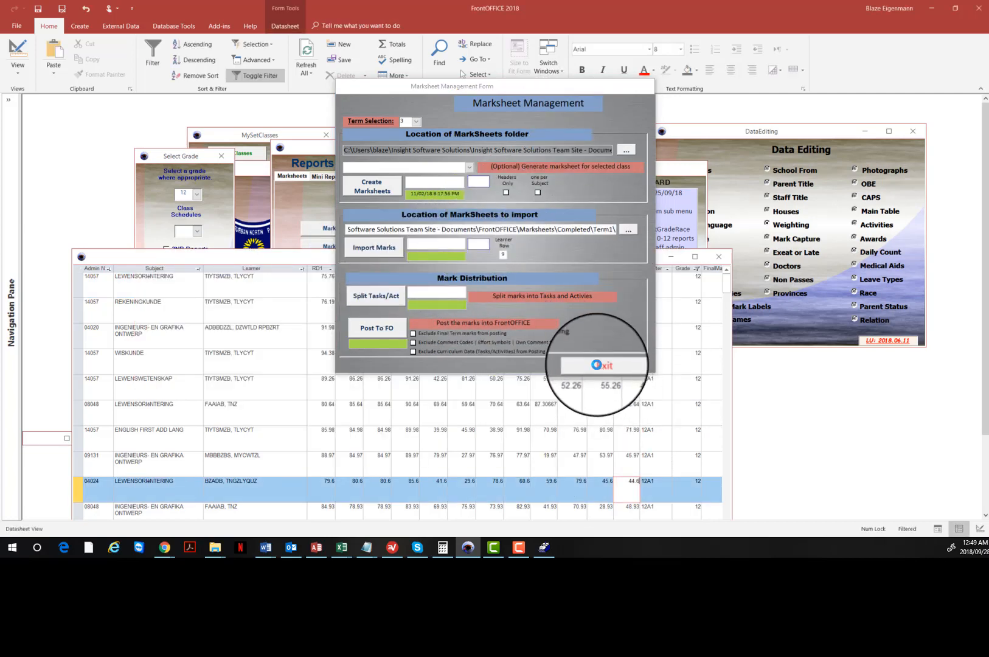
left_click(597, 365)
left_click(373, 270)
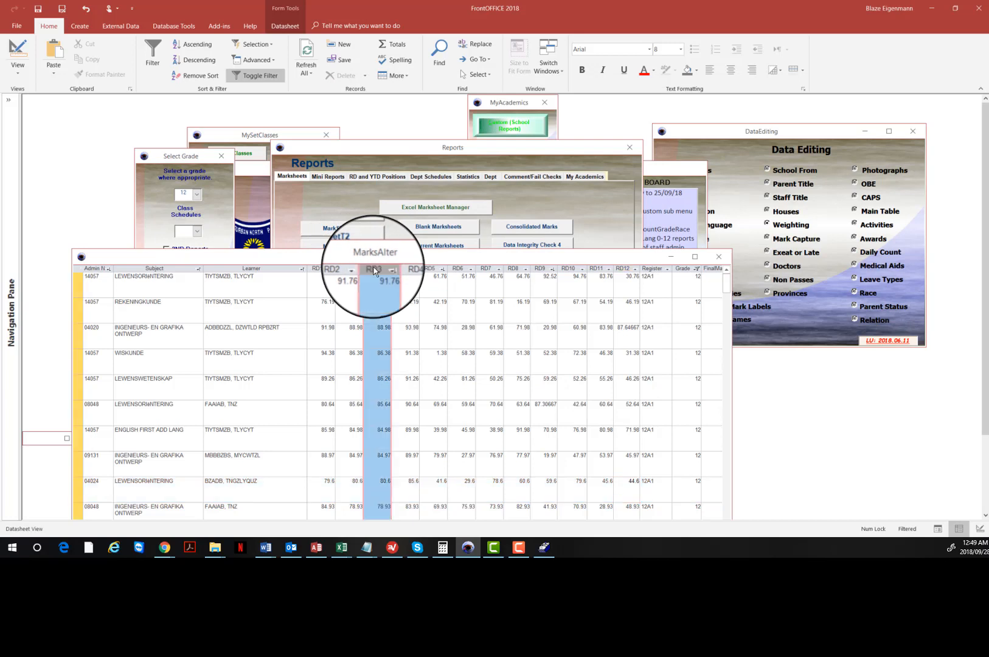
left_click(436, 268)
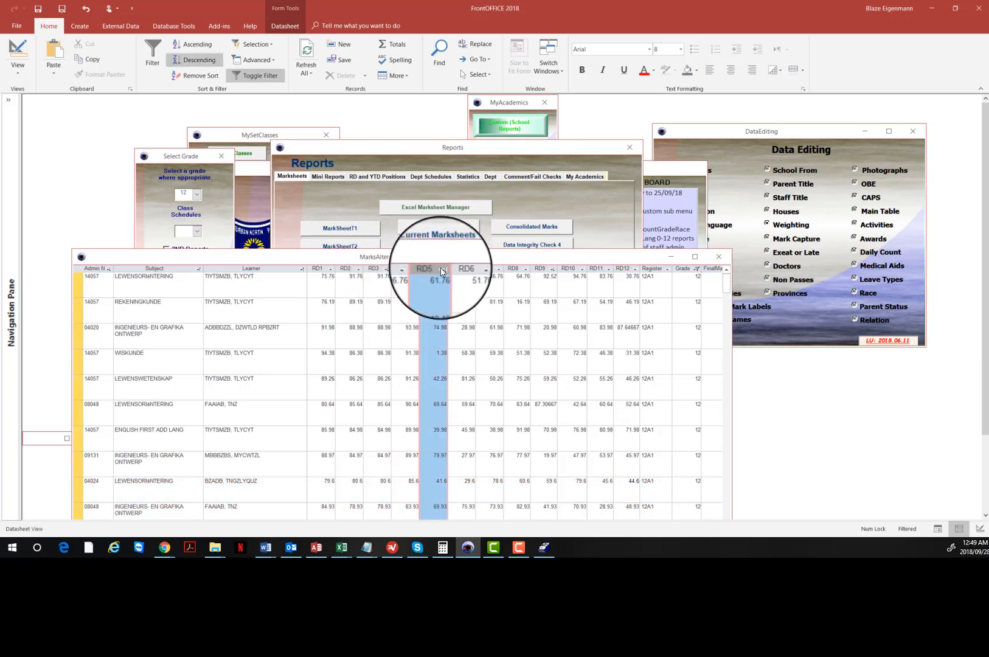
Open the Trials report from the custom school reports for grades 10-12 and show it in Design View.
left_click(672, 169)
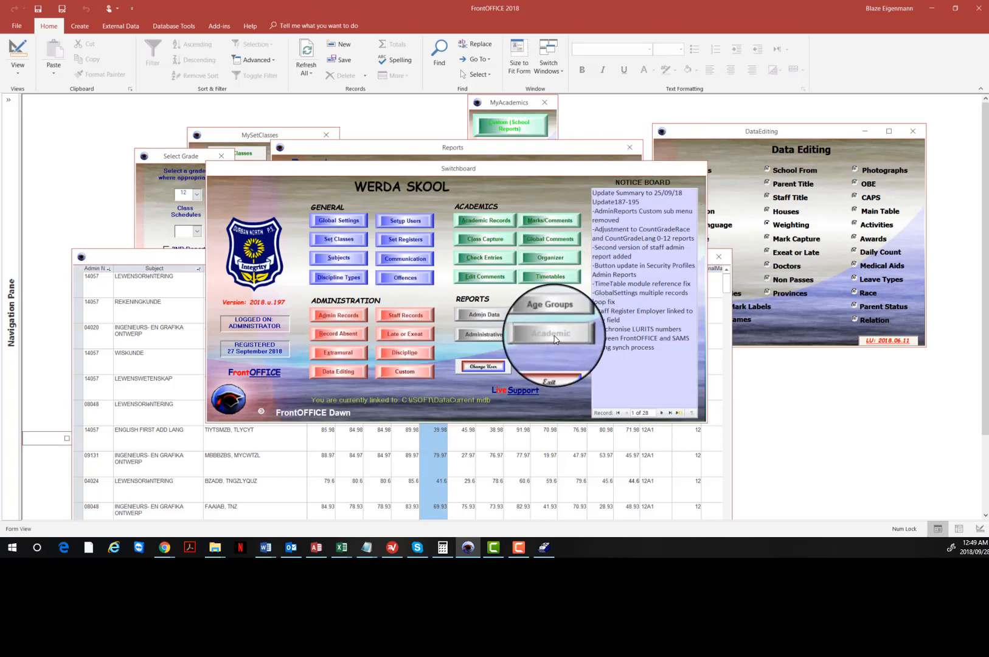
left_click(505, 125)
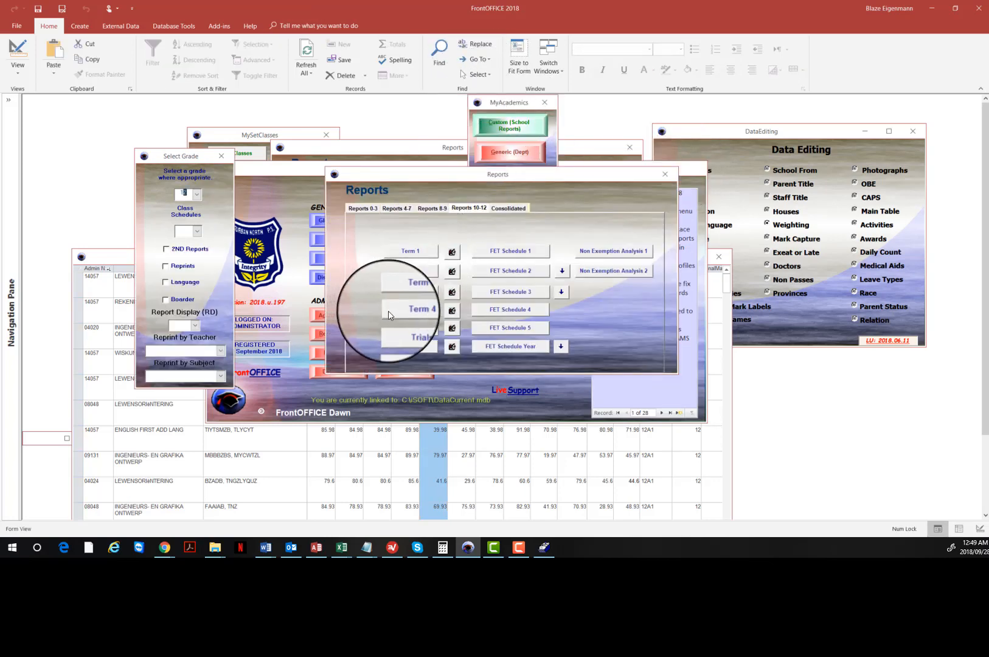
left_click(407, 329)
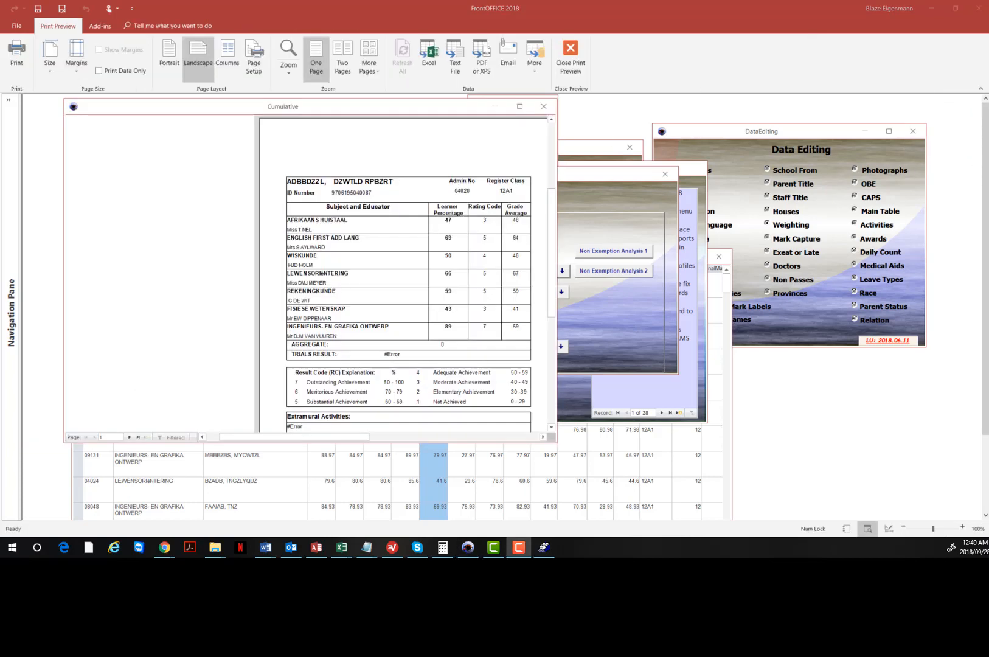
left_click(522, 107)
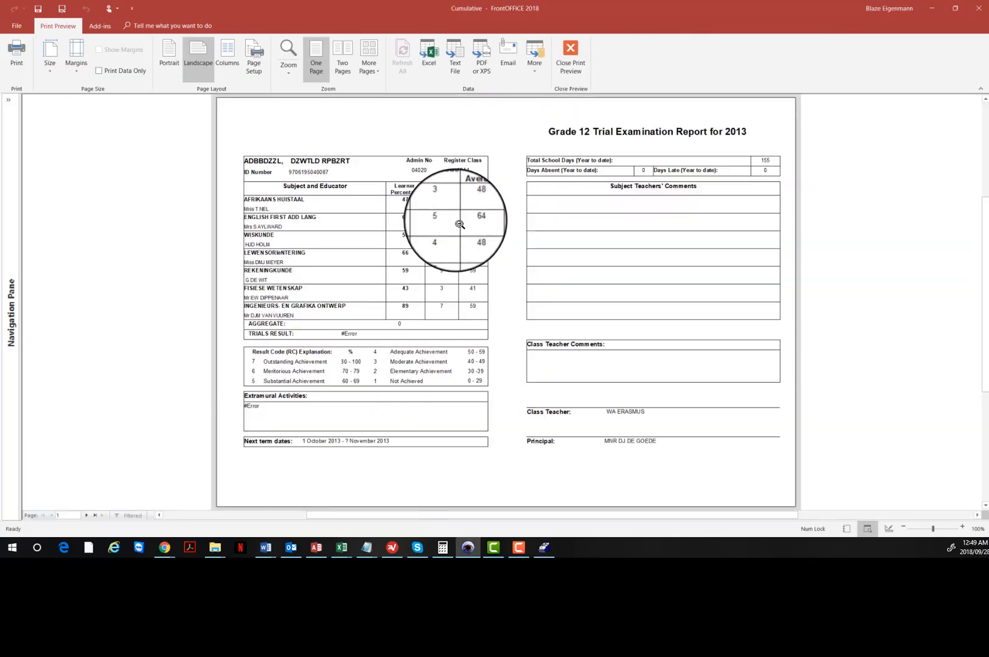
right_click(338, 193)
left_click(398, 227)
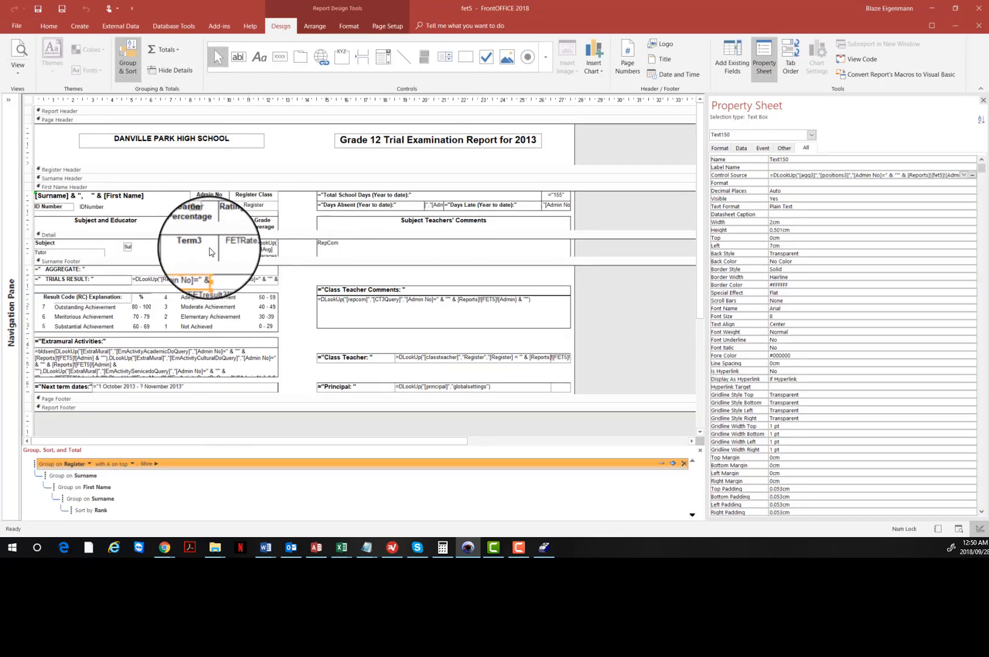
Set the Learner Percentage text box's control source to Term5 and change the AGGREGATE box's lookup to agg5 and positions5.
left_click(210, 251)
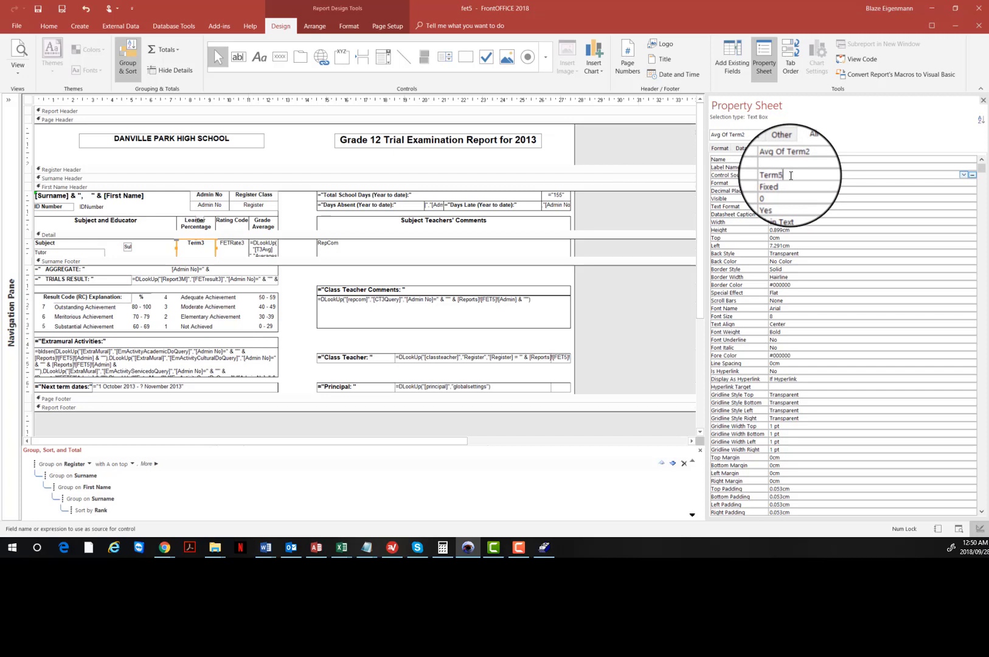
key("Return")
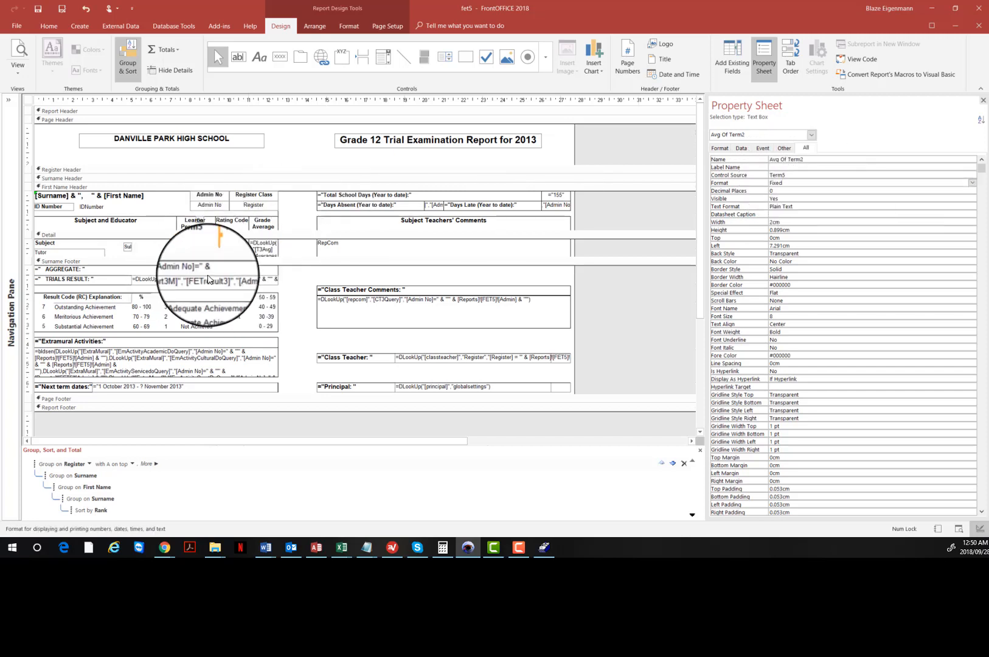
left_click(809, 175)
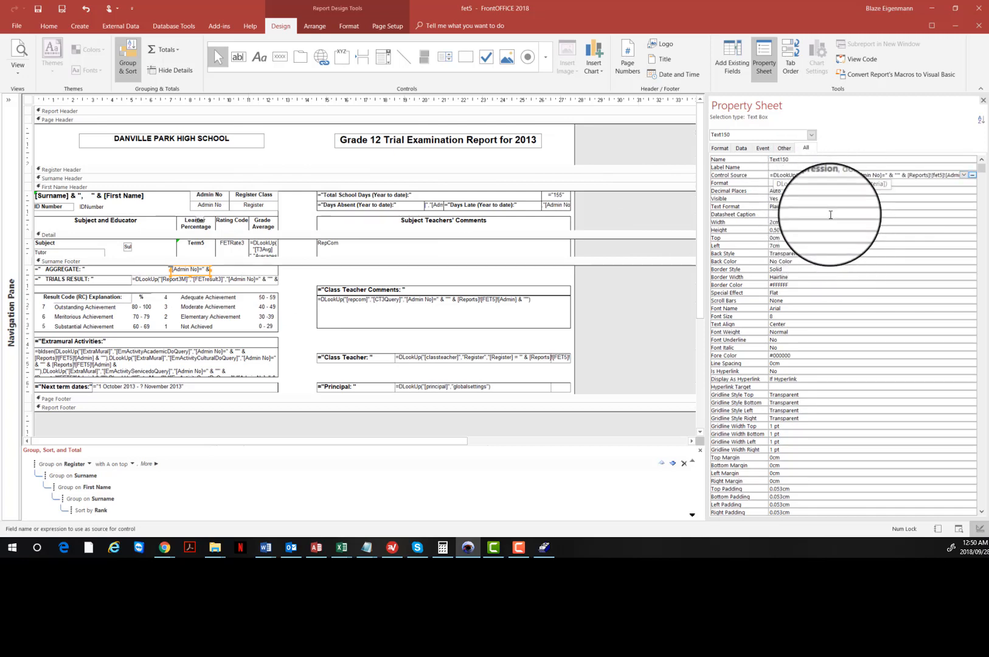
left_click(847, 177)
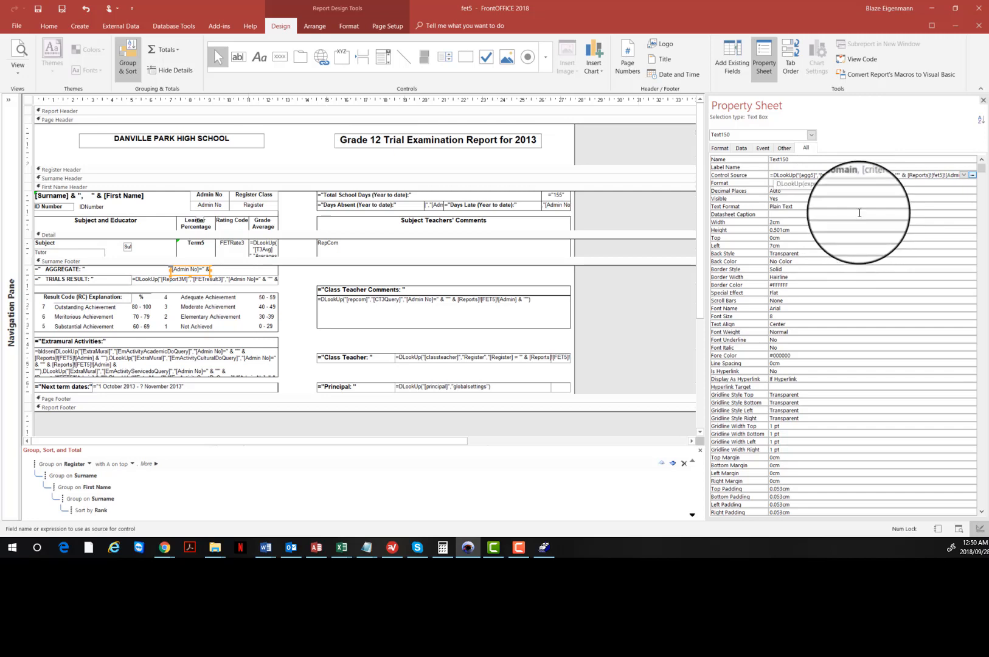
left_click(851, 198)
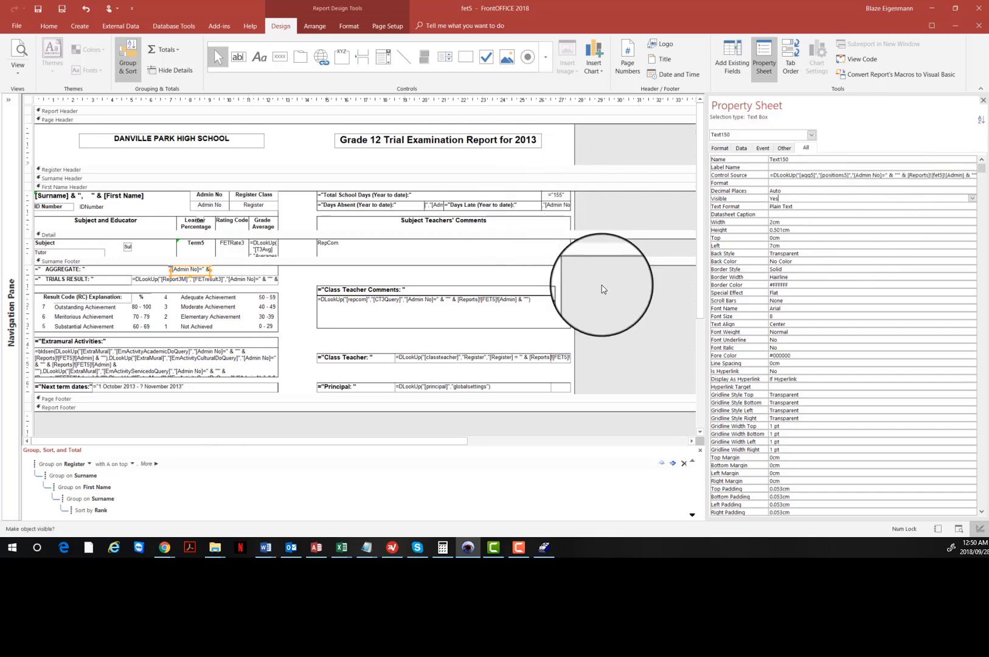
Close the fet5 report design and save its changes.
left_click(623, 273)
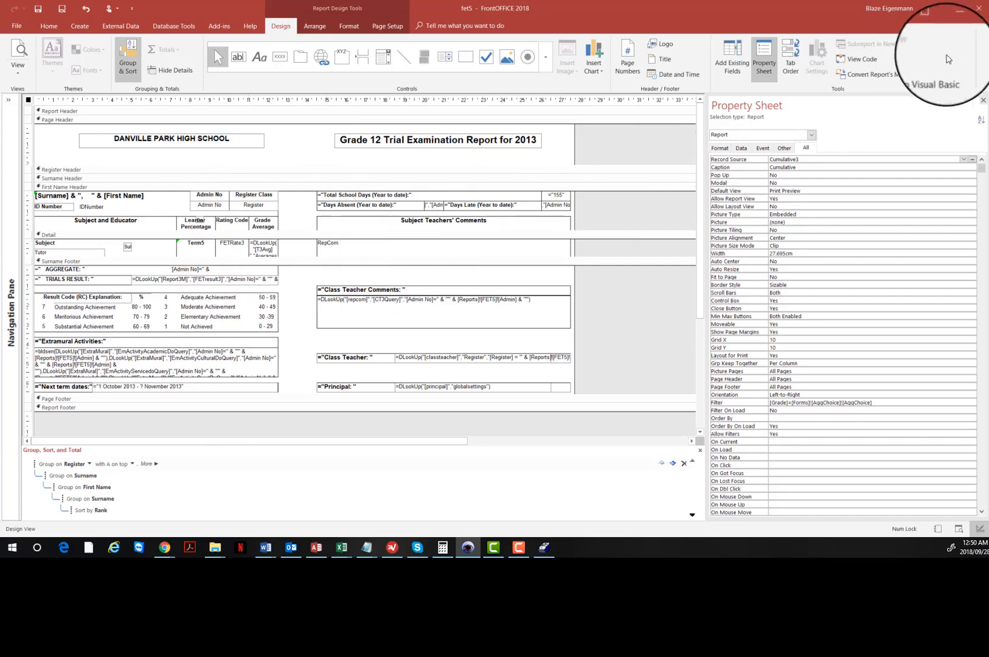
left_click(979, 26)
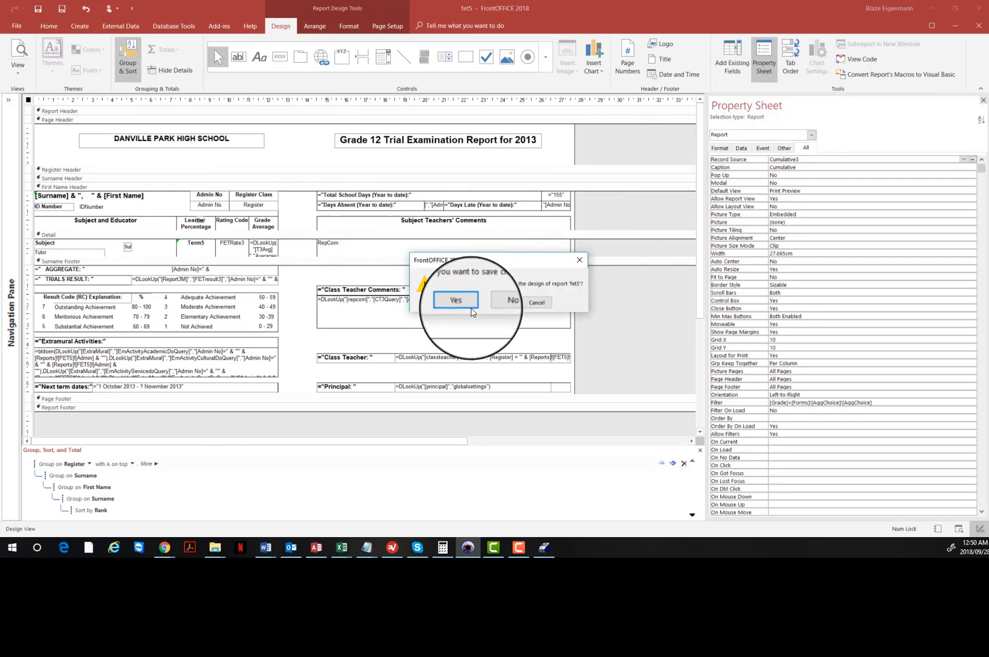
left_click(451, 298)
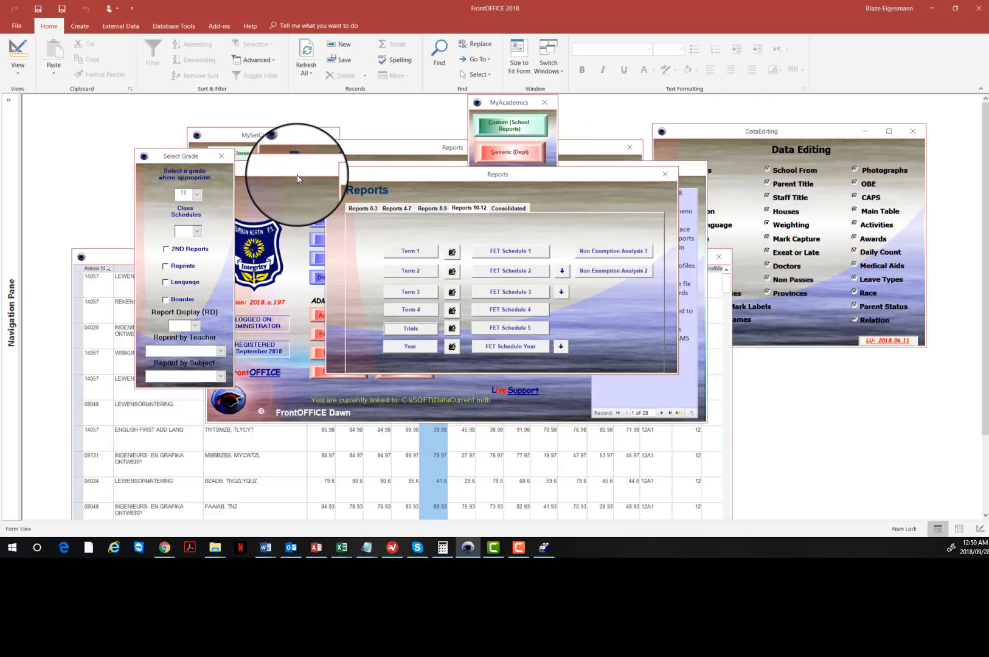
Bring the MarksAlter datasheet forward and compare the RD3, RD5 and RD6 mark columns.
left_click(296, 175)
left_click(350, 433)
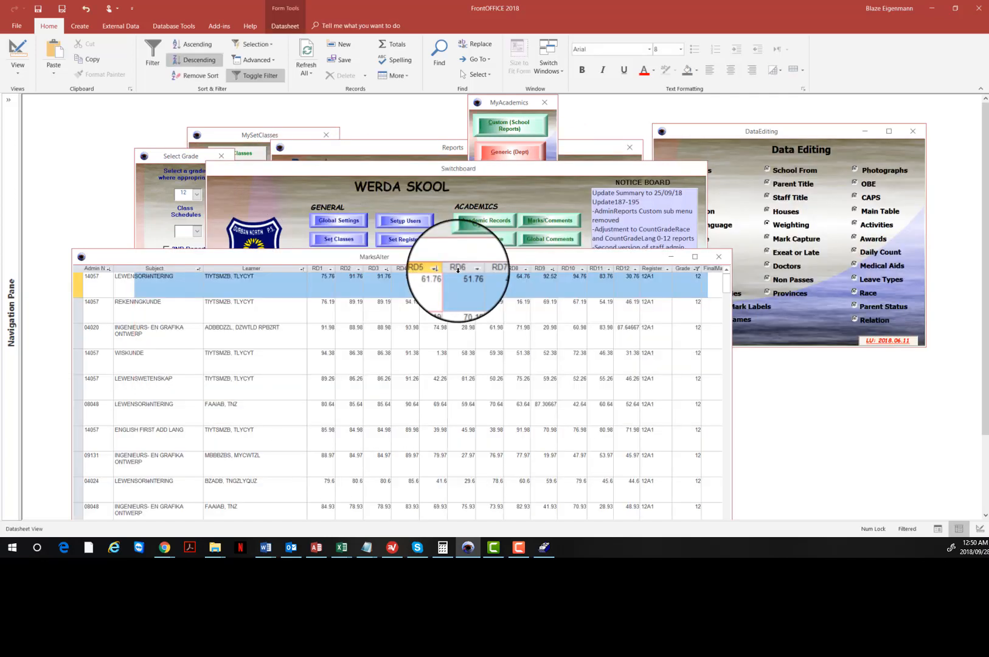
left_click(377, 268)
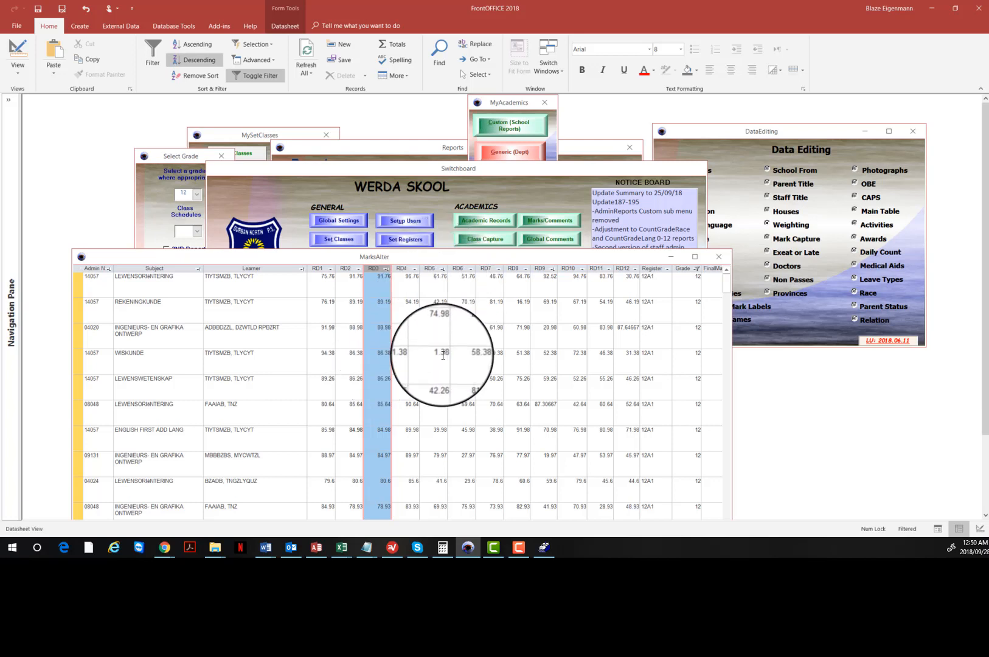
left_click(436, 268)
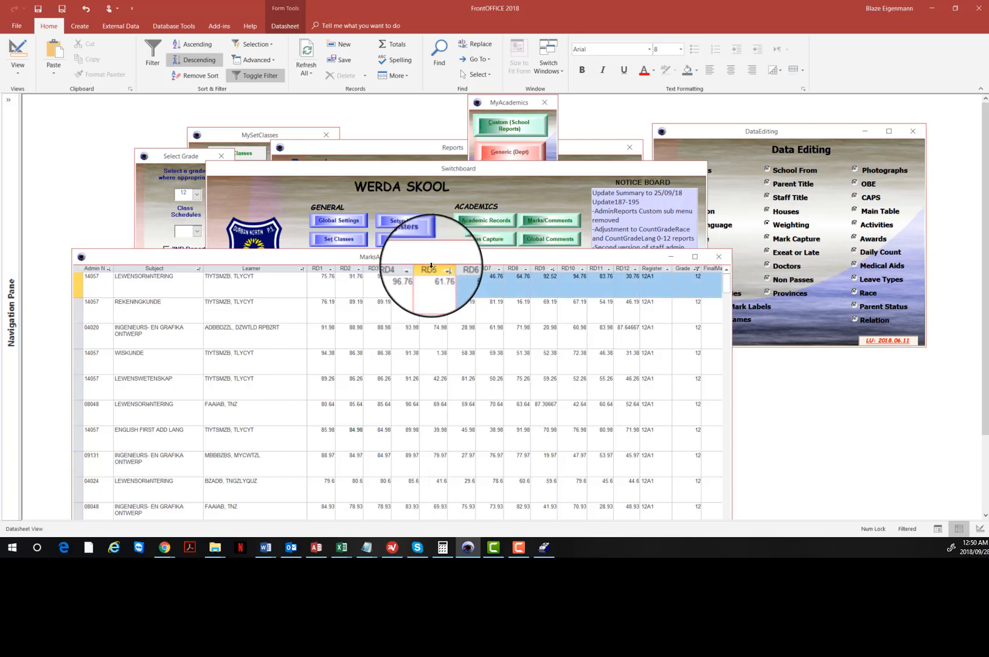
left_click(463, 267)
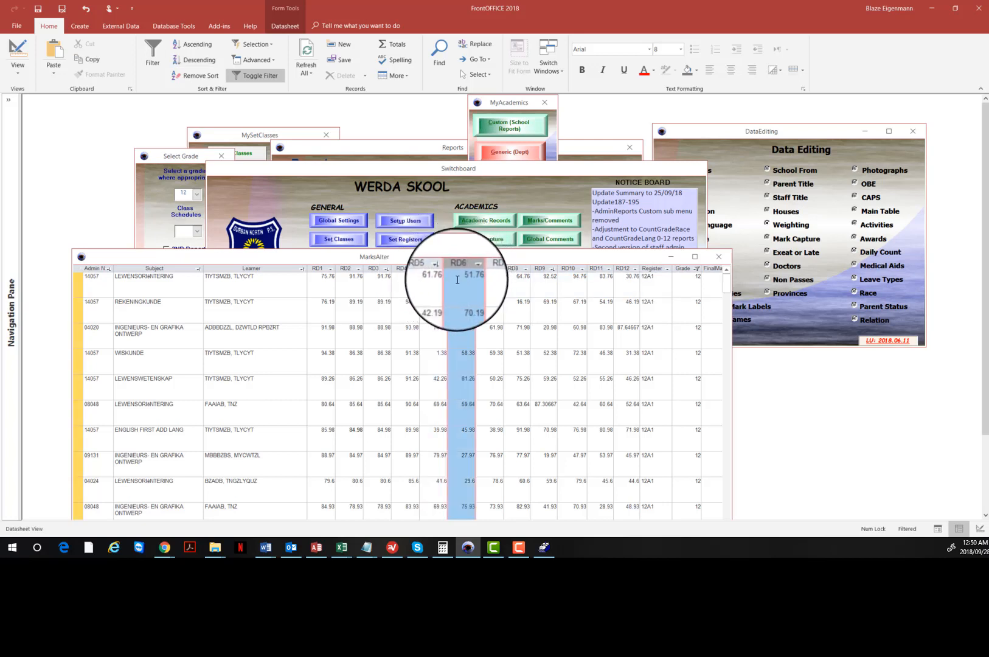
left_click_drag(457, 276, 486, 277)
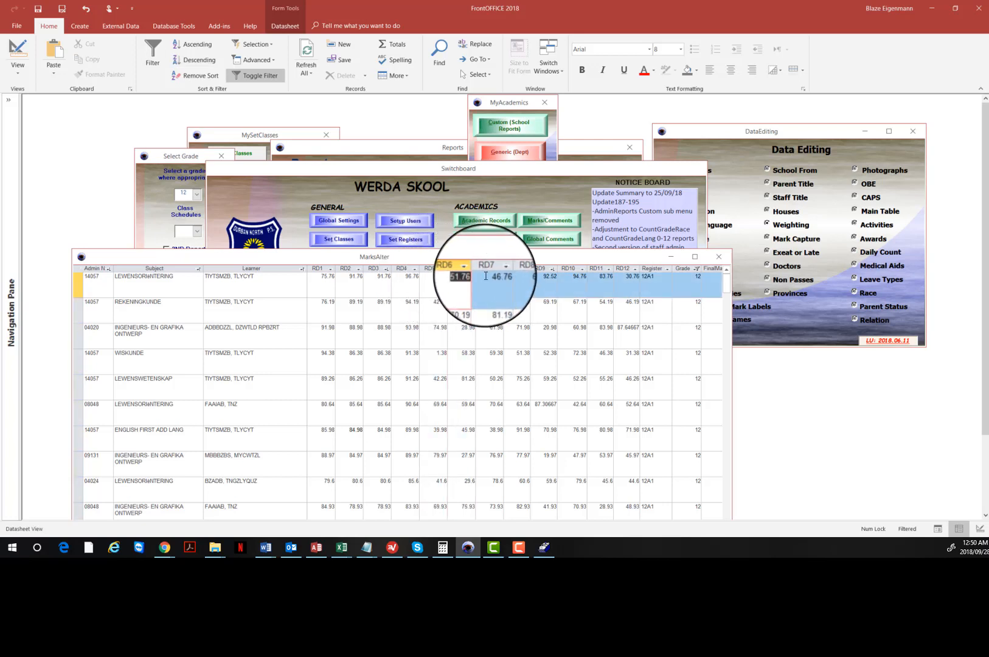
left_click(459, 268)
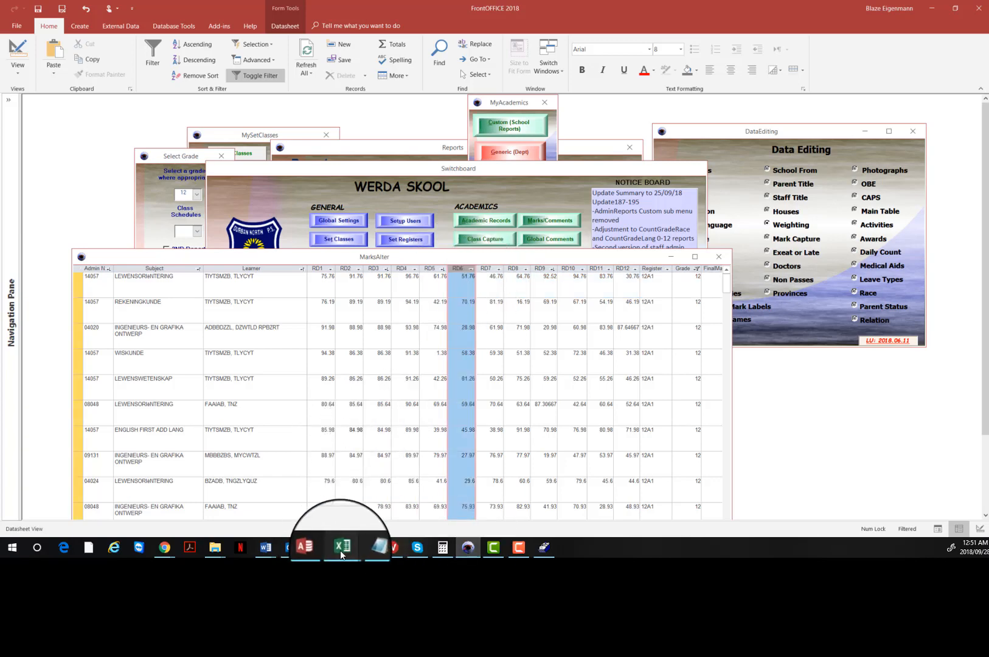
Switch to the English marksheet in Excel, enter 6 as the Exam Mark's report display value, and return to FrontOFFICE.
mouse_move(341, 551)
left_click(449, 487)
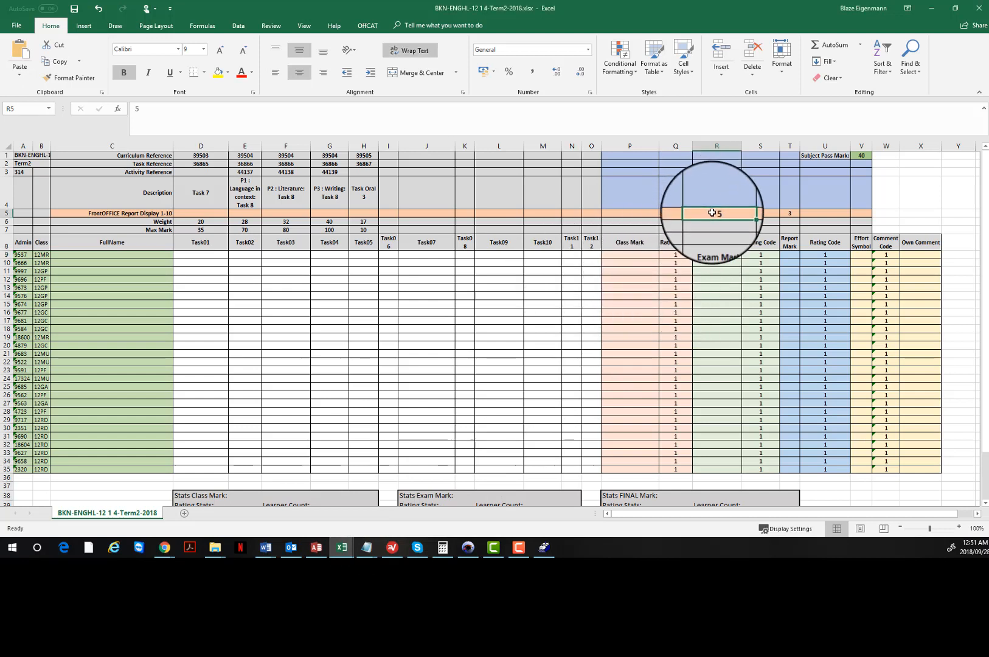
type("6")
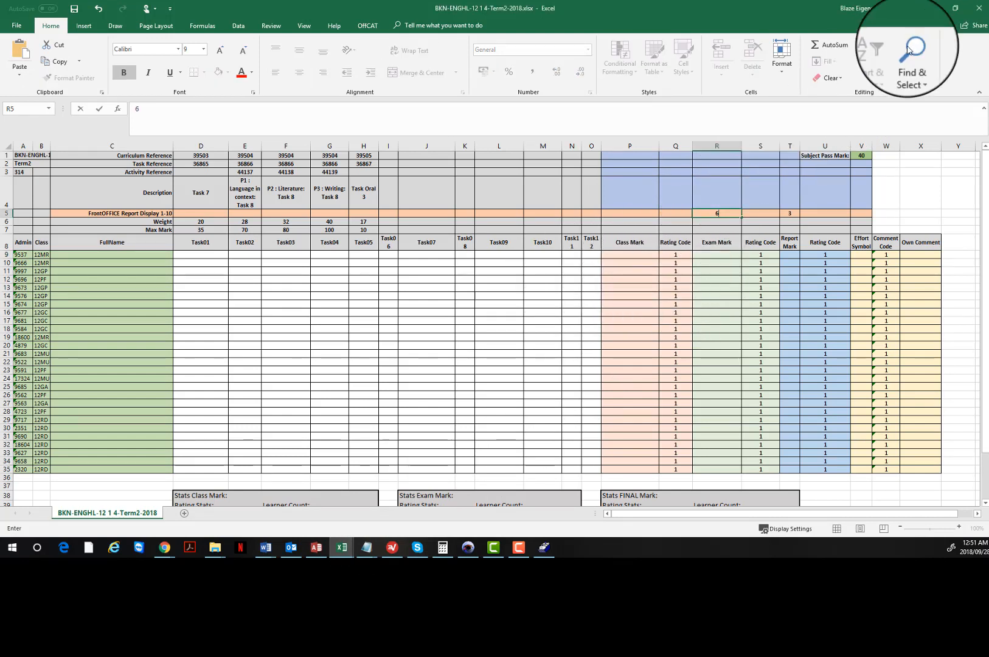
left_click(930, 9)
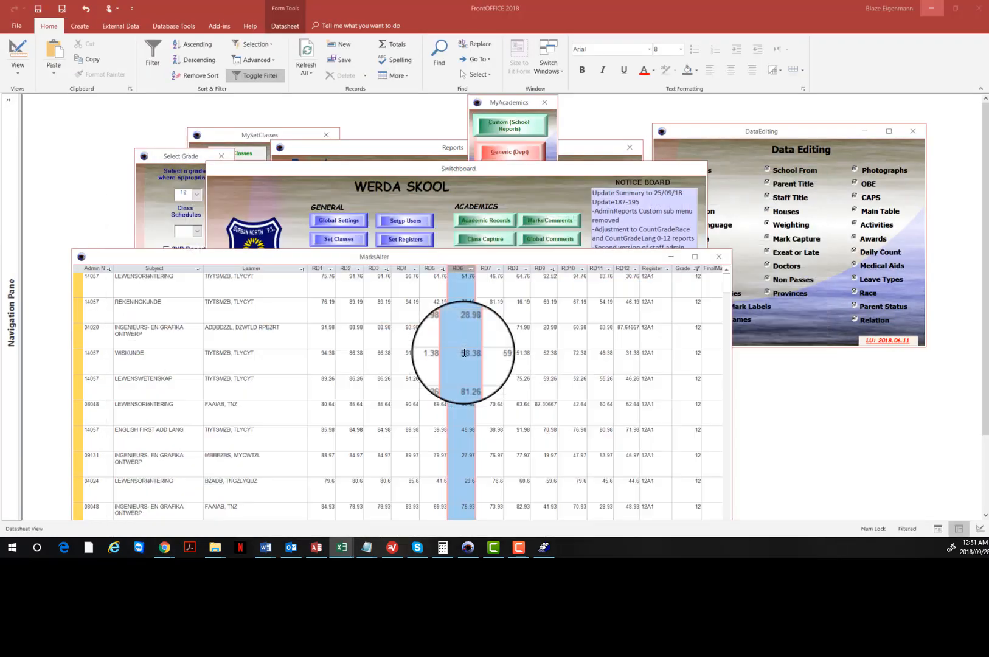
Check the RD6 column again in the MarksAlter datasheet.
left_click(457, 286)
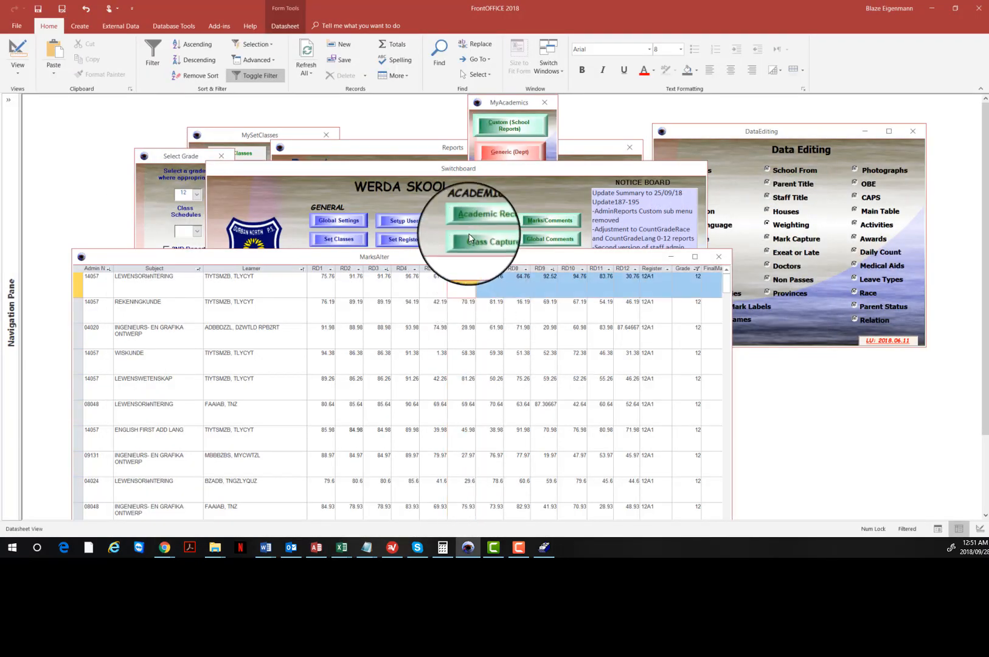
left_click(459, 268)
left_click(459, 278)
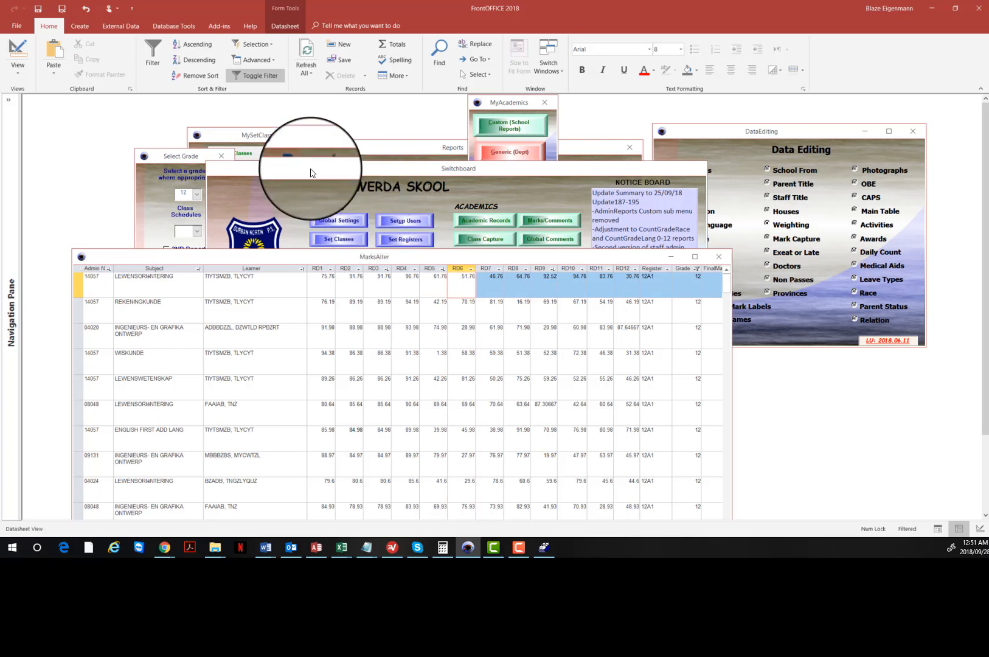
Run the Trials report from the custom school reports for grades 10-12 and show it in Design View.
left_click(251, 138)
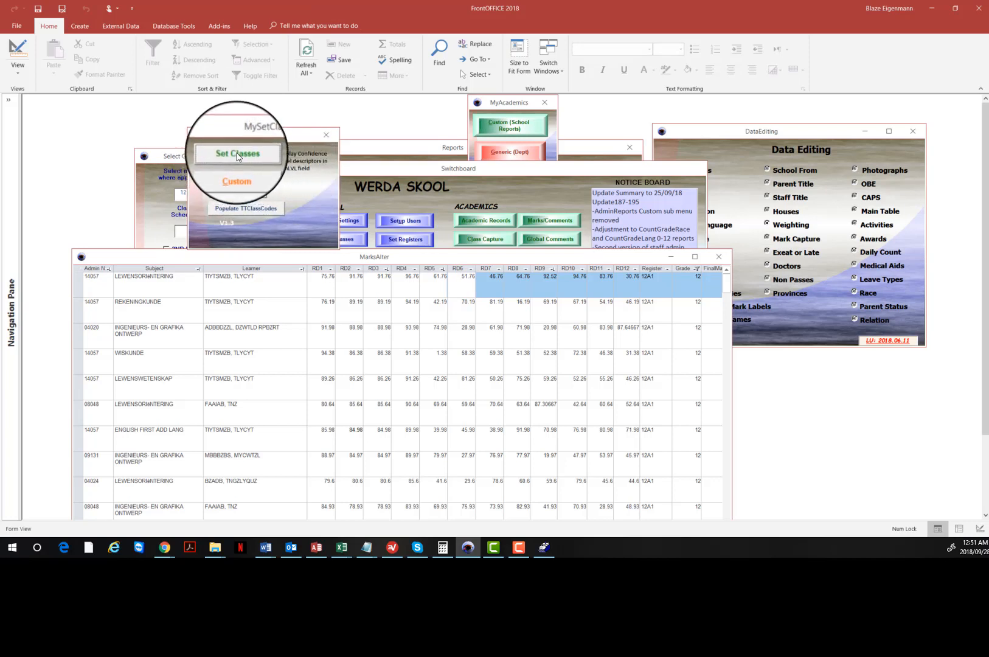
left_click(424, 172)
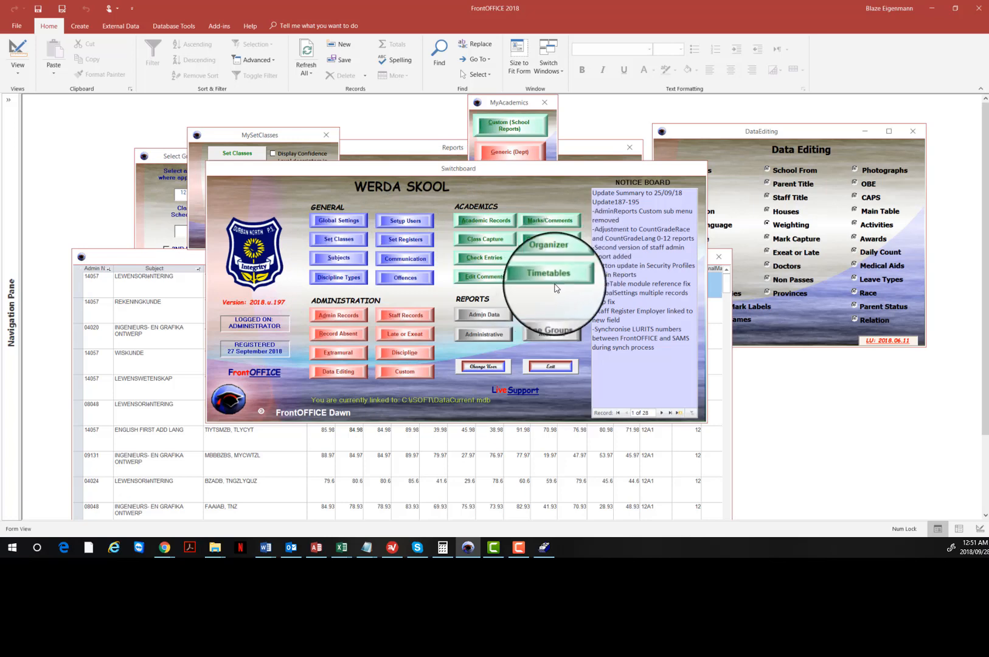
left_click(505, 125)
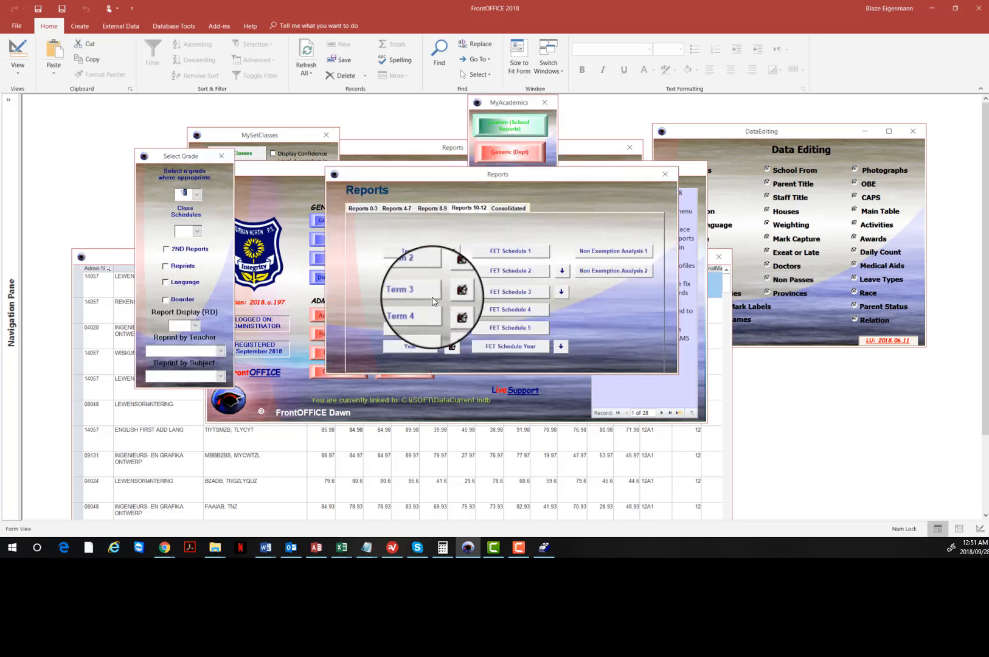
left_click(410, 323)
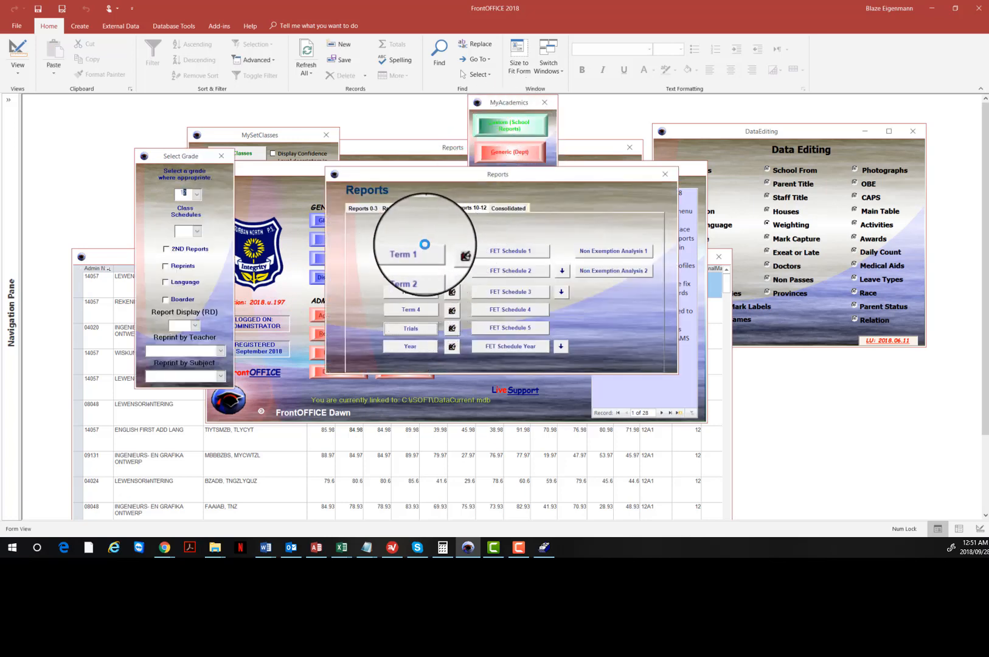
left_click(424, 248)
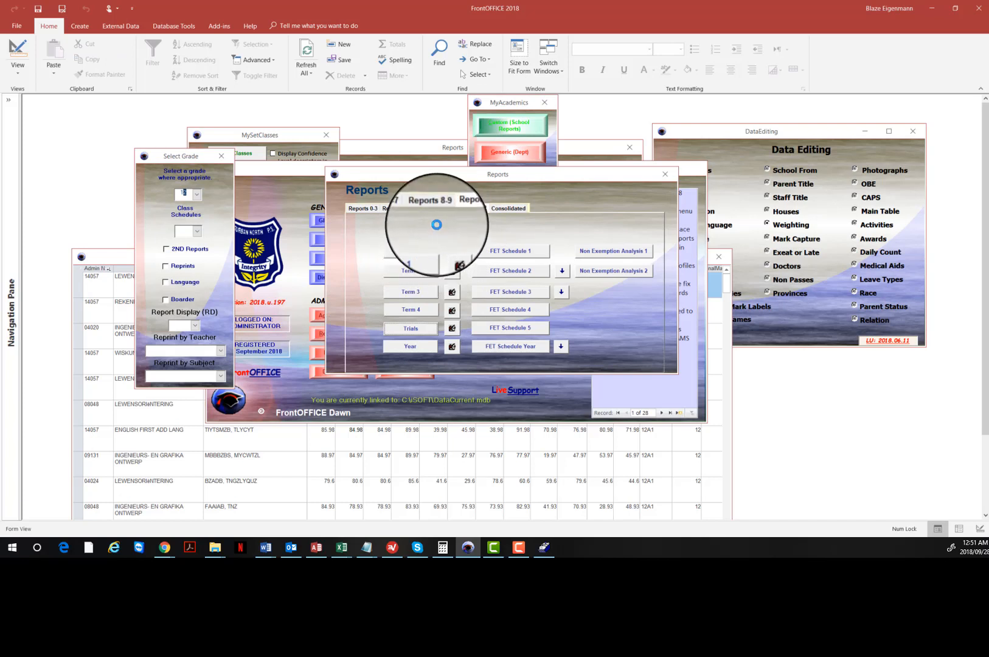
left_click(490, 209)
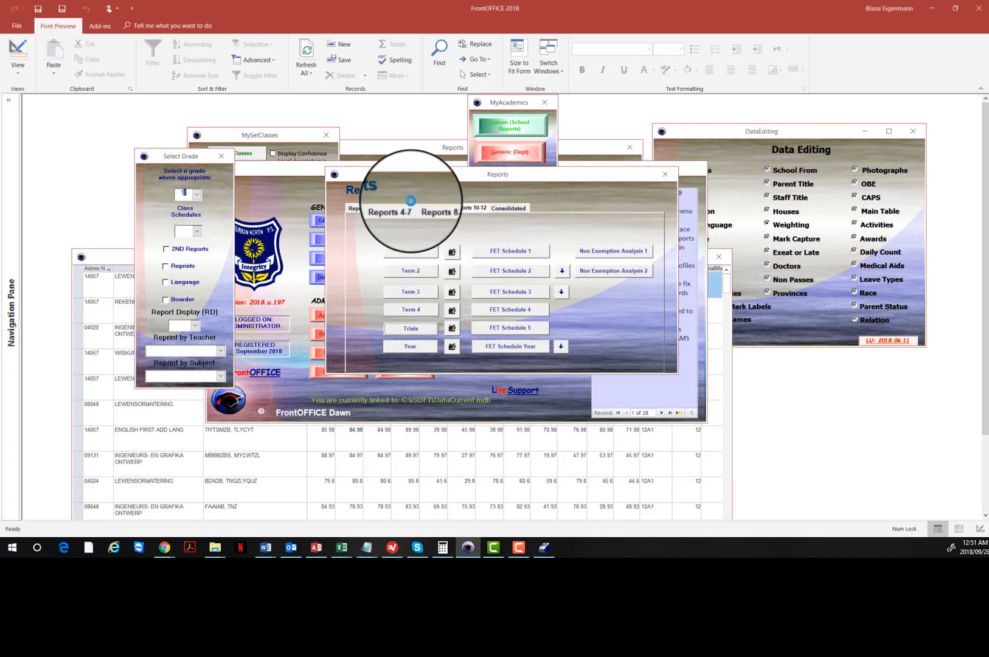
left_click(479, 181)
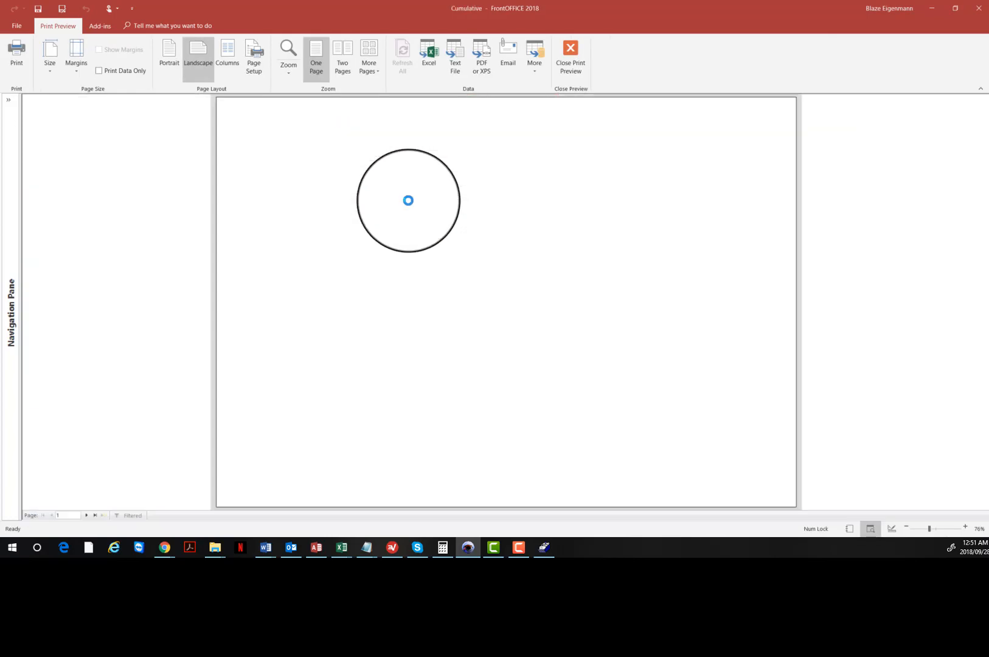
right_click(424, 209)
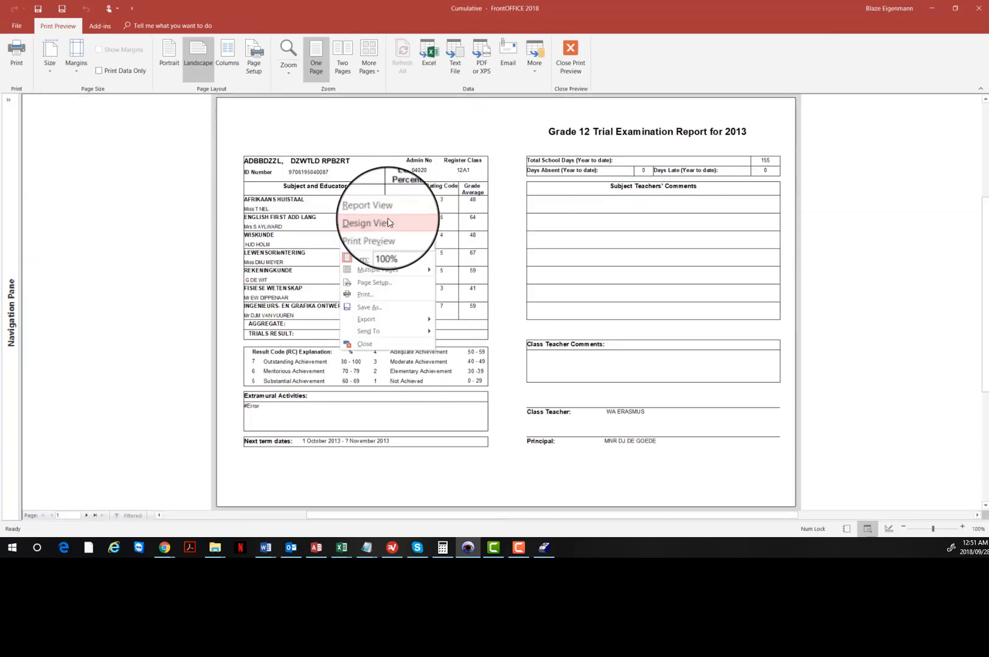
left_click(411, 221)
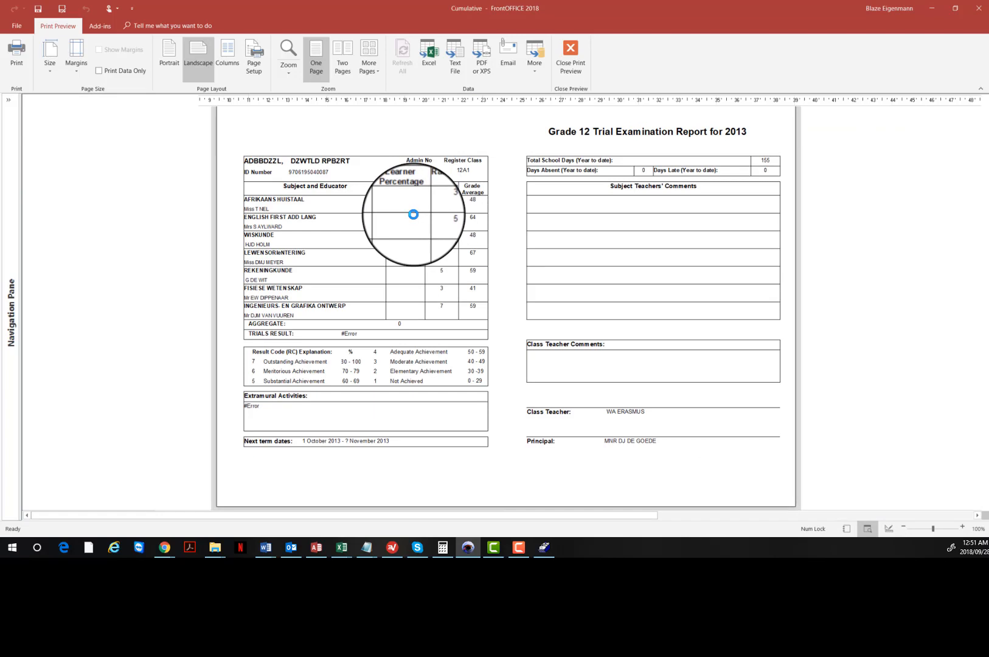
key("Escape")
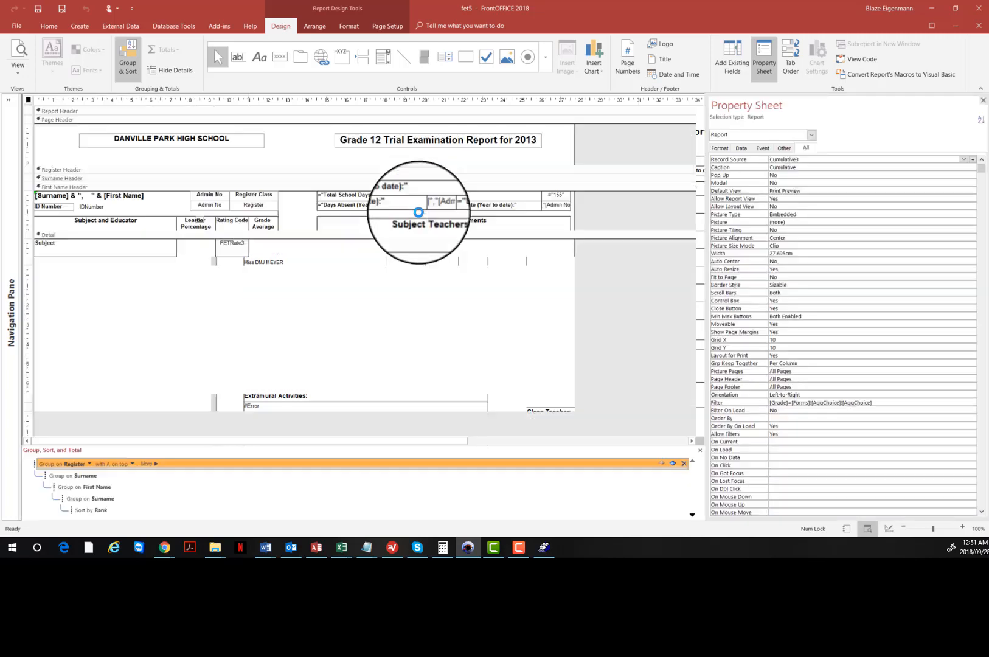
Set the record source of the whole fet5 report to Cumulative5.
left_click(192, 248)
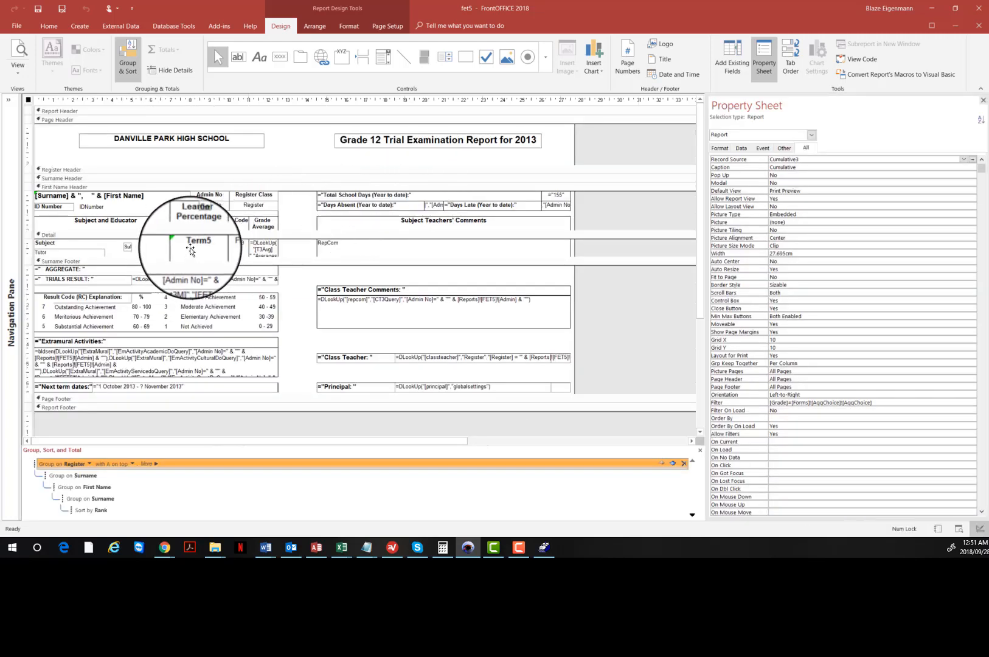
left_click(28, 101)
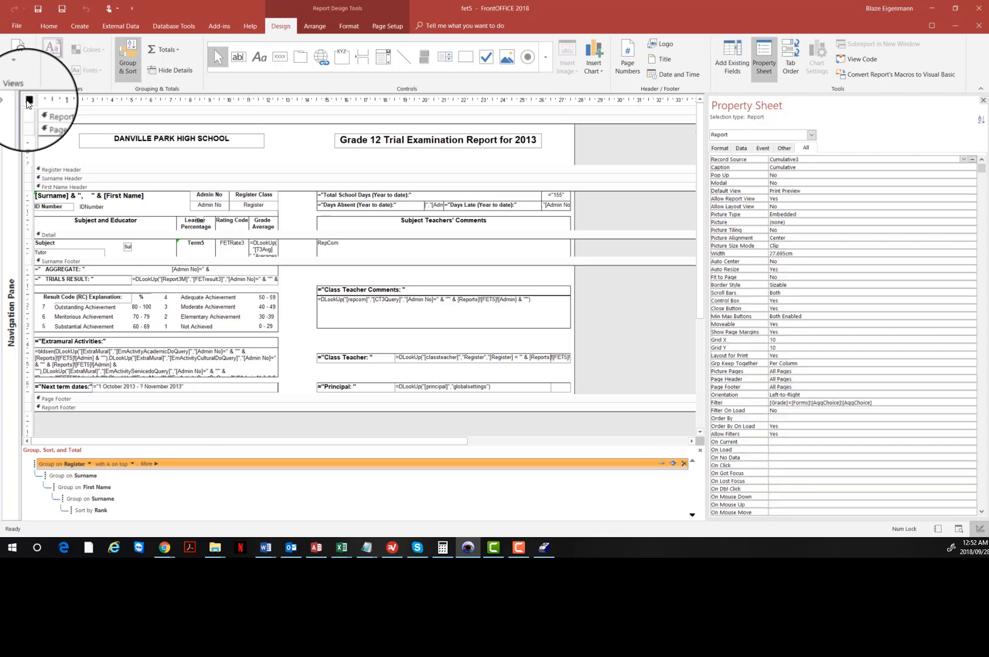
left_click(808, 160)
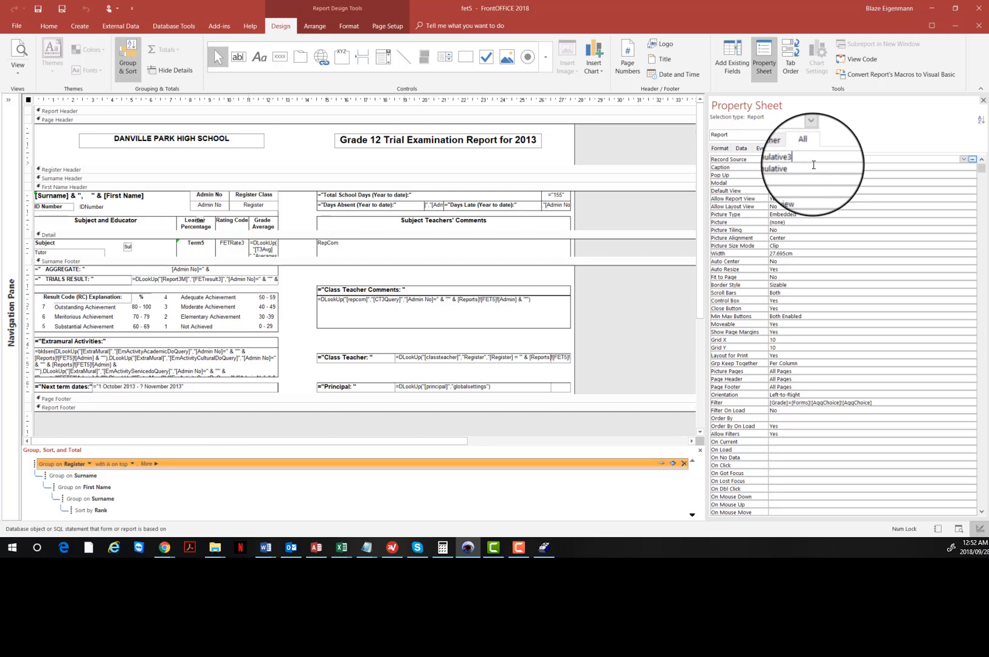
type("5")
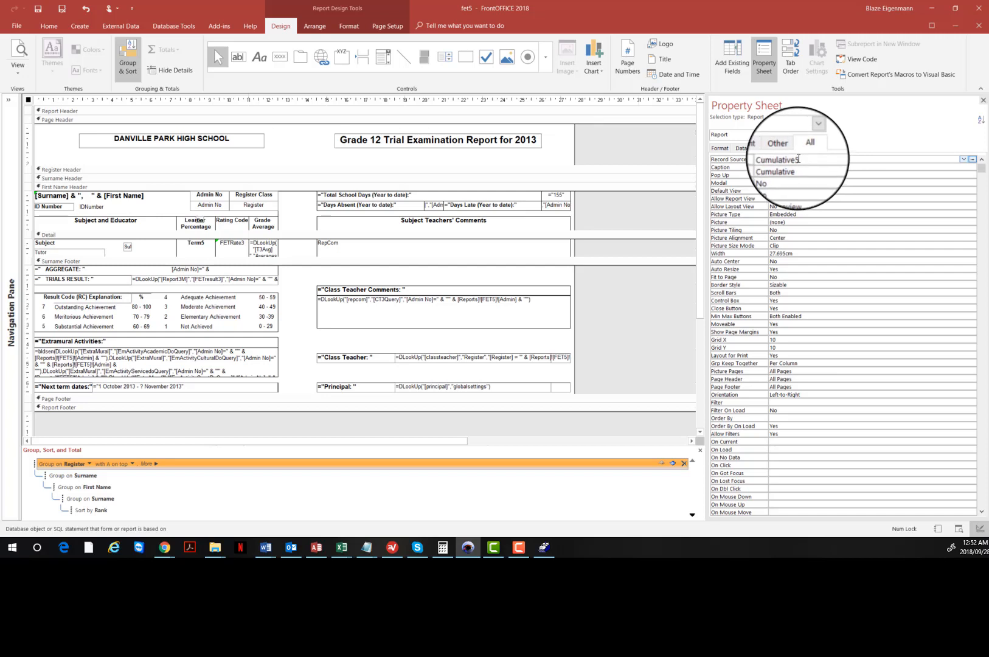
left_click_drag(800, 159, 796, 160)
left_click(804, 168)
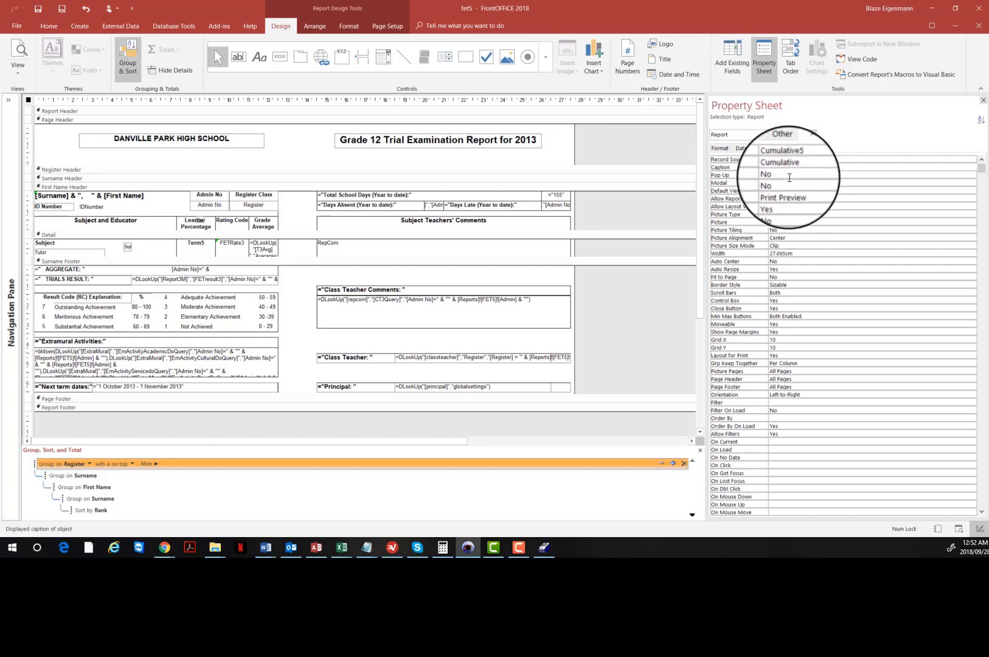
left_click_drag(796, 159, 801, 160)
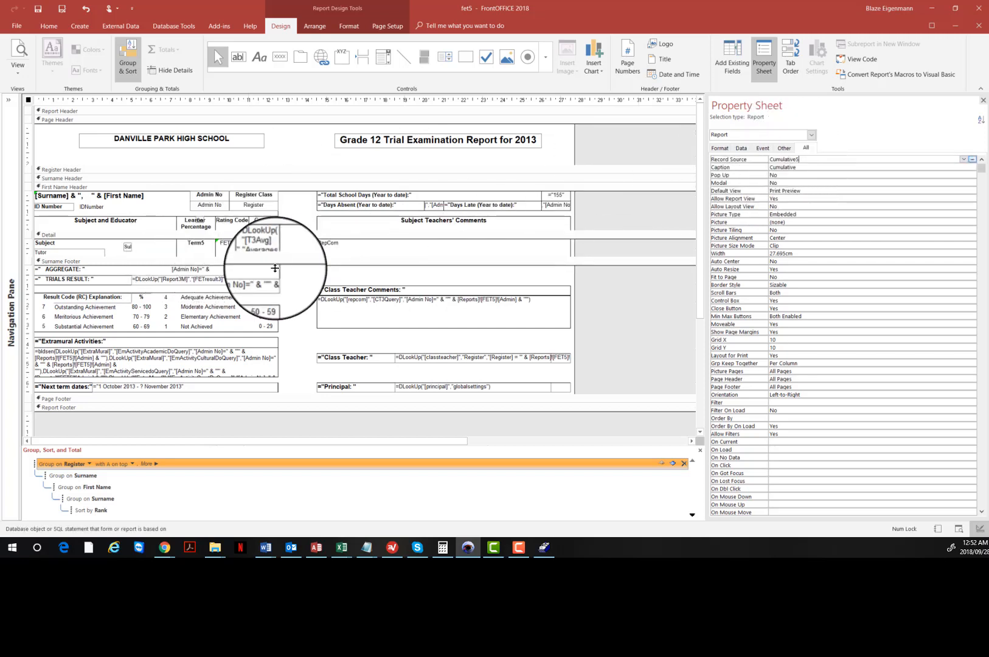
Reselect the whole fet5 report and set its record source to Cumulative6.
left_click(195, 250)
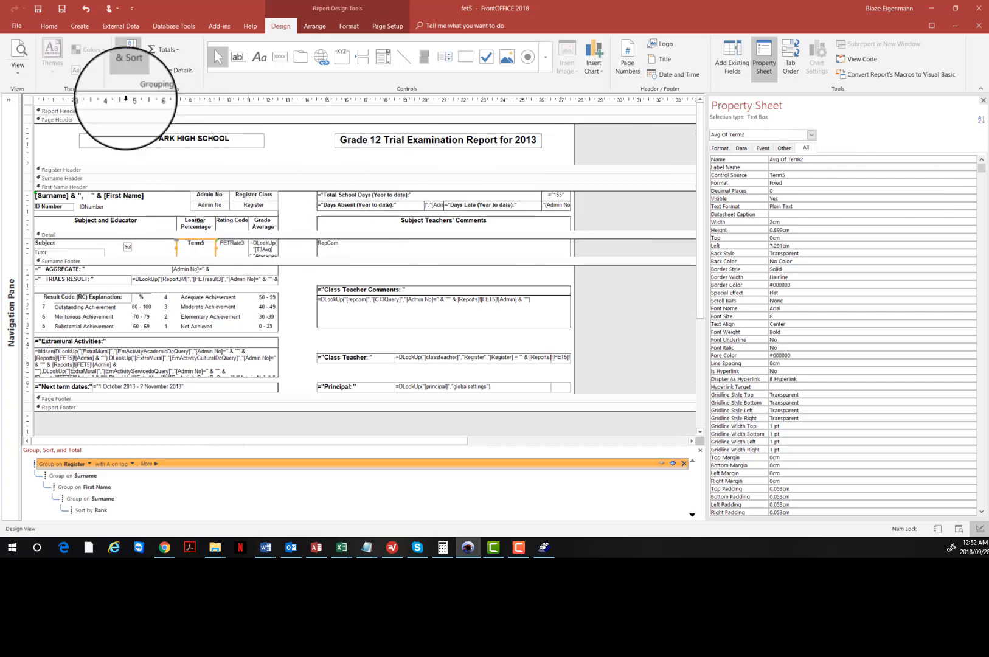
left_click(27, 100)
left_click(804, 158)
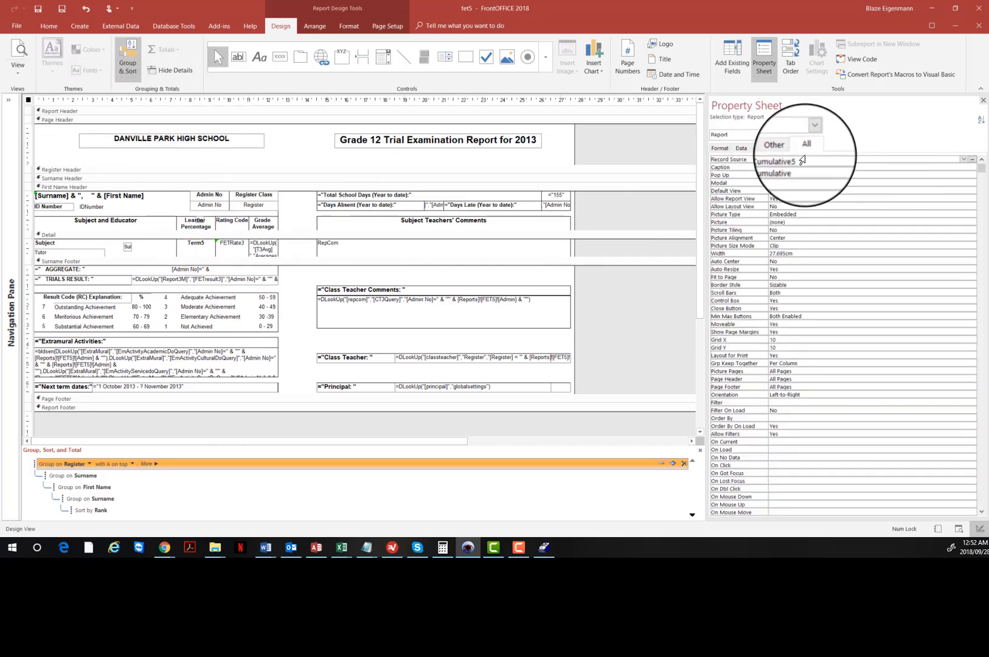
left_click(803, 158)
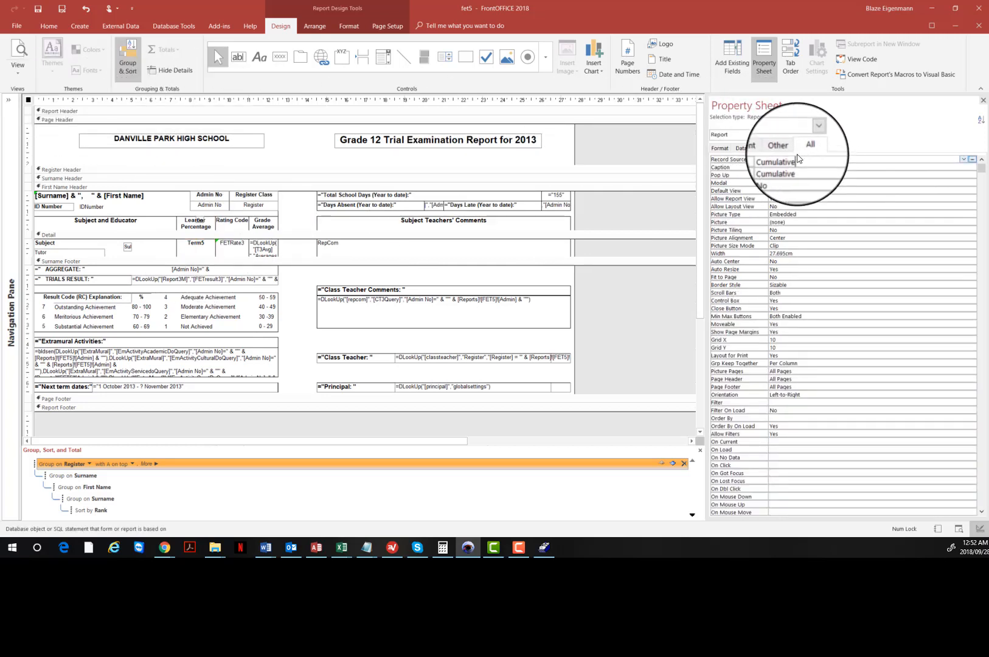
key("BackSpace")
type("6")
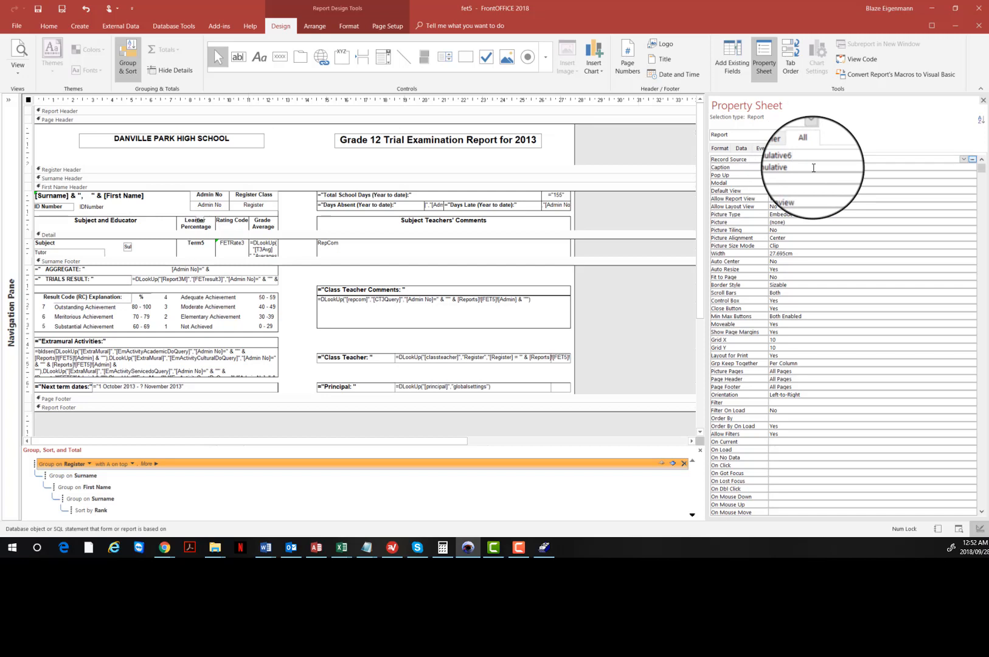
left_click(813, 167)
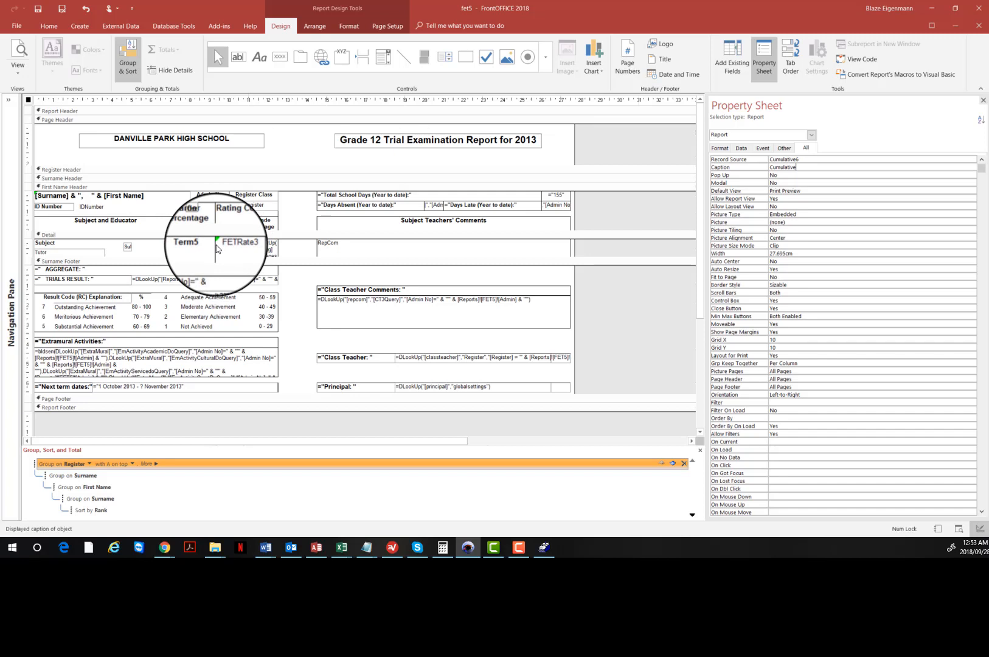
Compare the report's record source with the control source of the Learner Percentage text box.
left_click(809, 159)
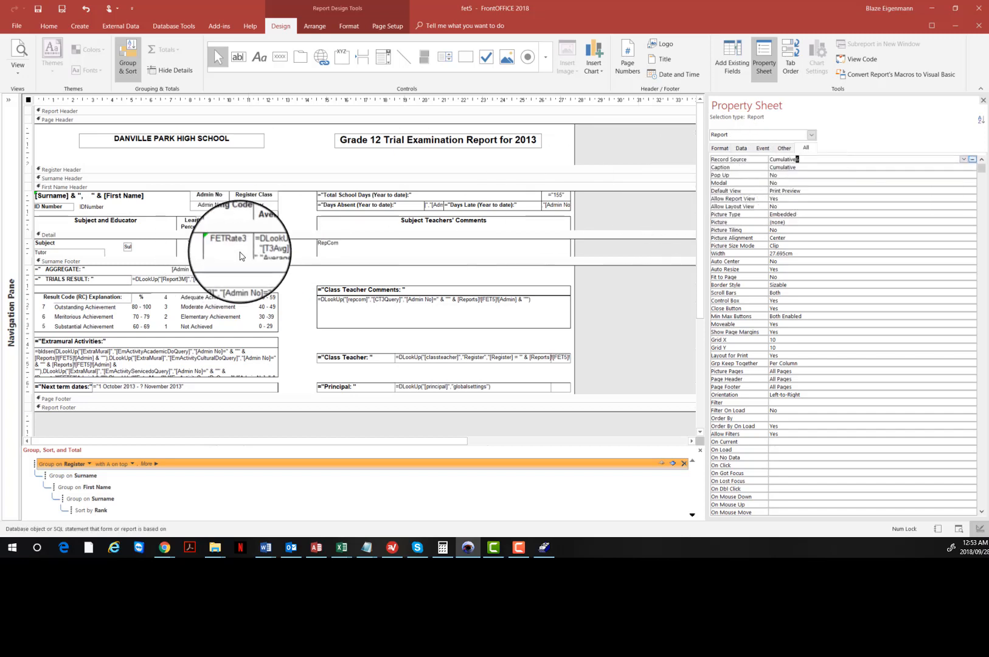
left_click(196, 245)
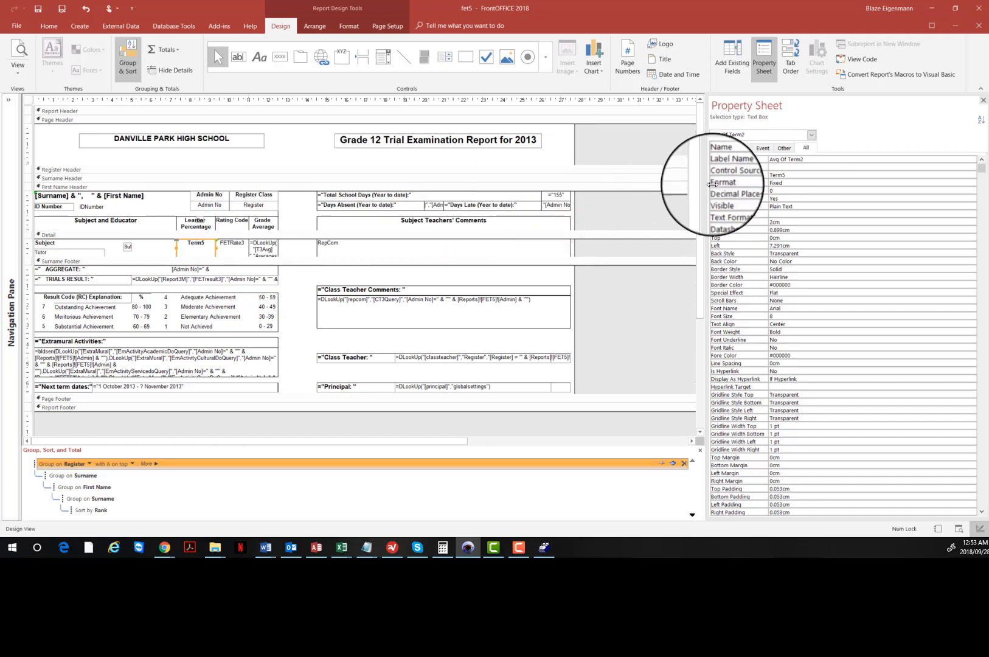
left_click(28, 100)
left_click(817, 158)
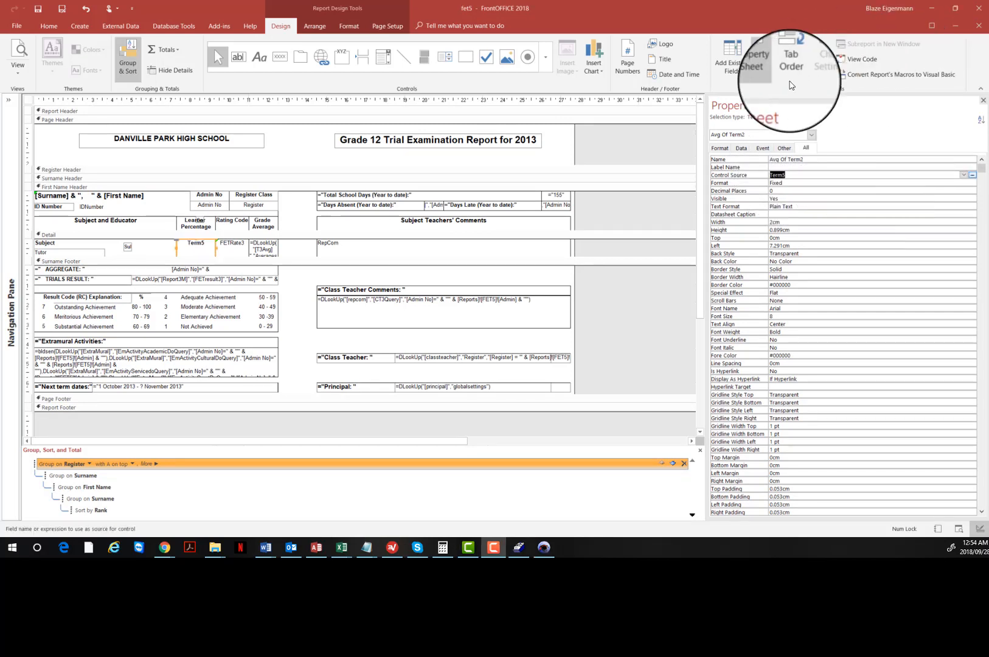
Set the Learner Percentage control source to Mark6P and the aggregate lookup to aggYear from positionsYear.
left_click(786, 175)
double_click(787, 175)
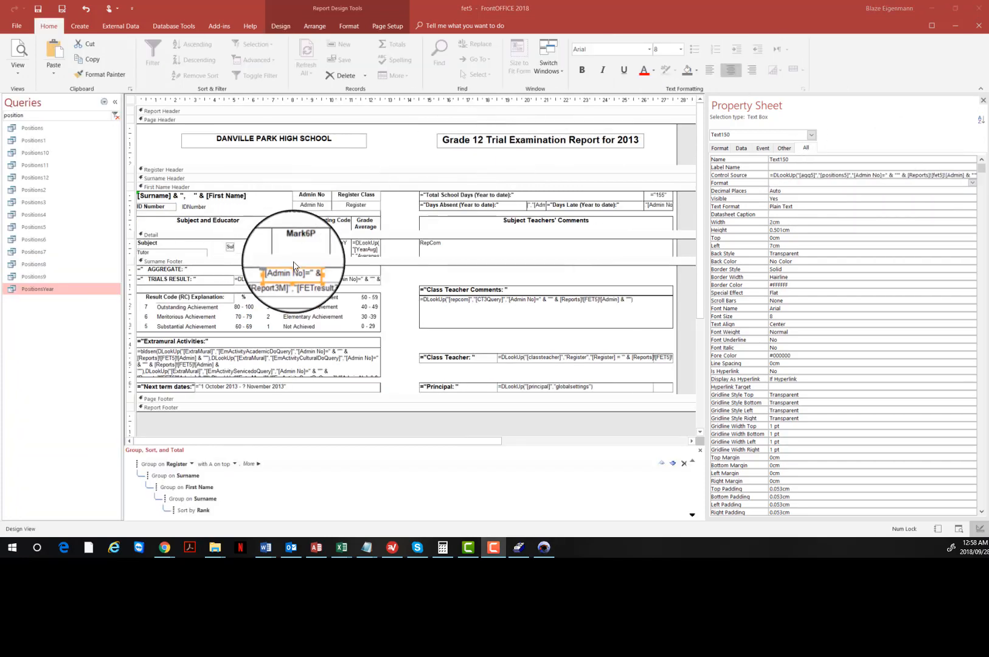
left_click(847, 175)
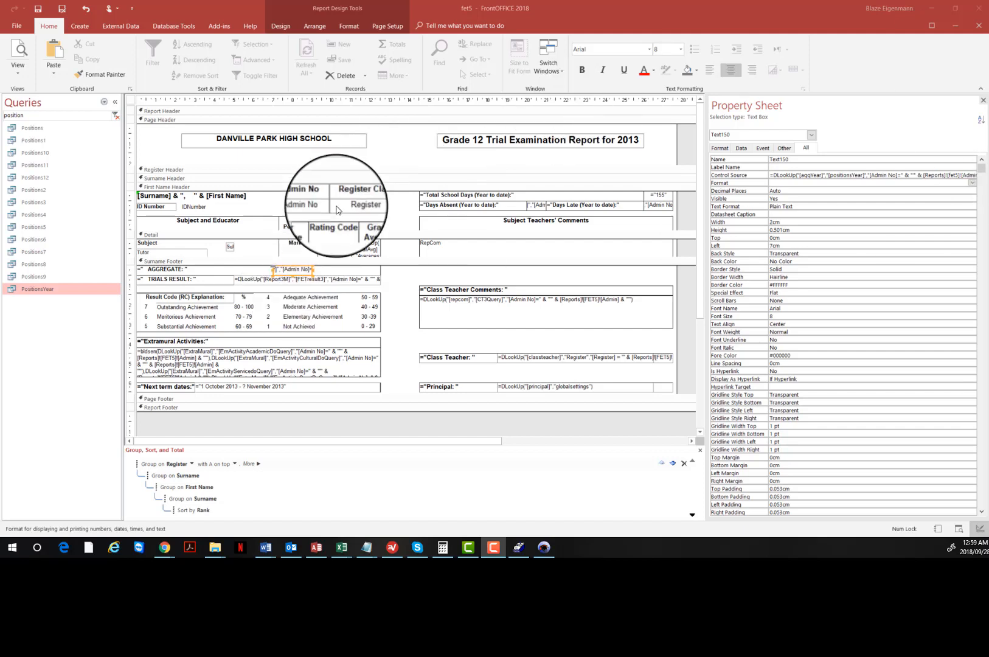
Change the Trials Result text box's control source to look up ReportY from FETresultY.
left_click(293, 279)
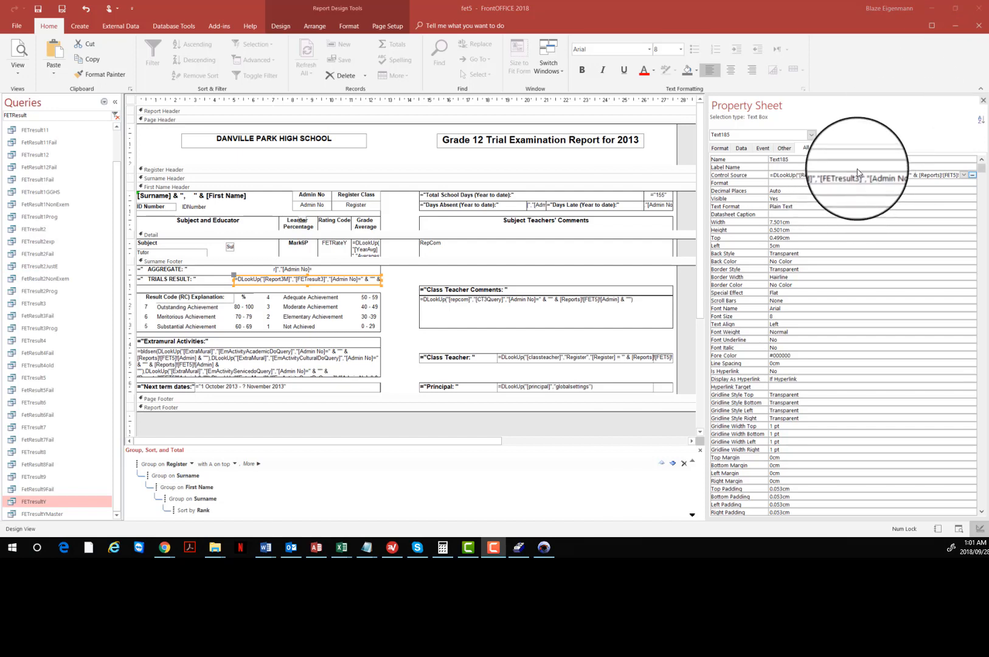
left_click(858, 176)
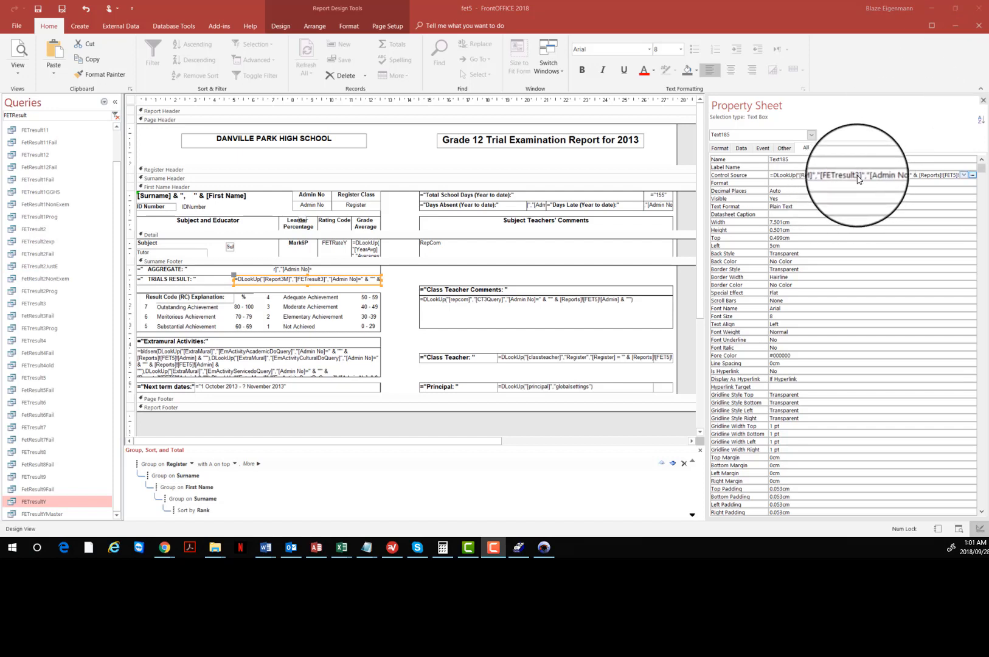
left_click_drag(855, 175, 860, 175)
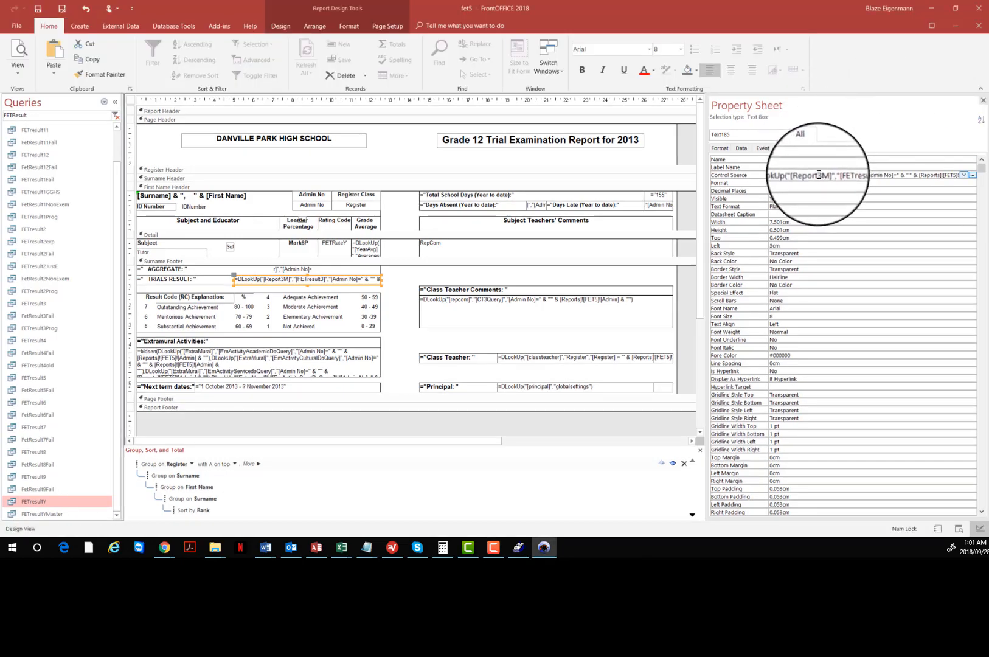
left_click_drag(817, 175, 825, 173)
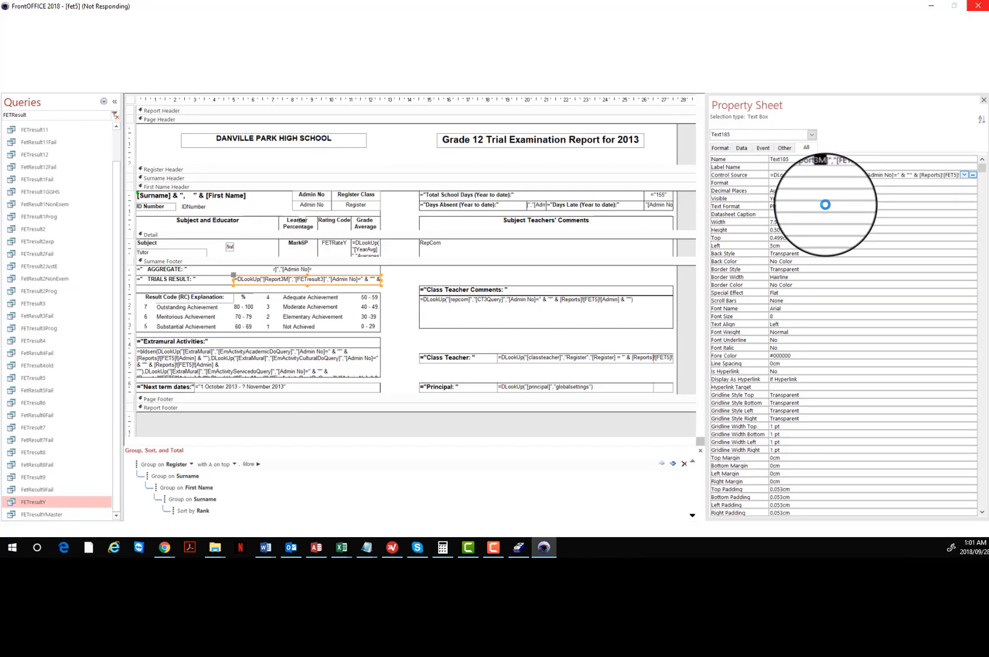
type("Y")
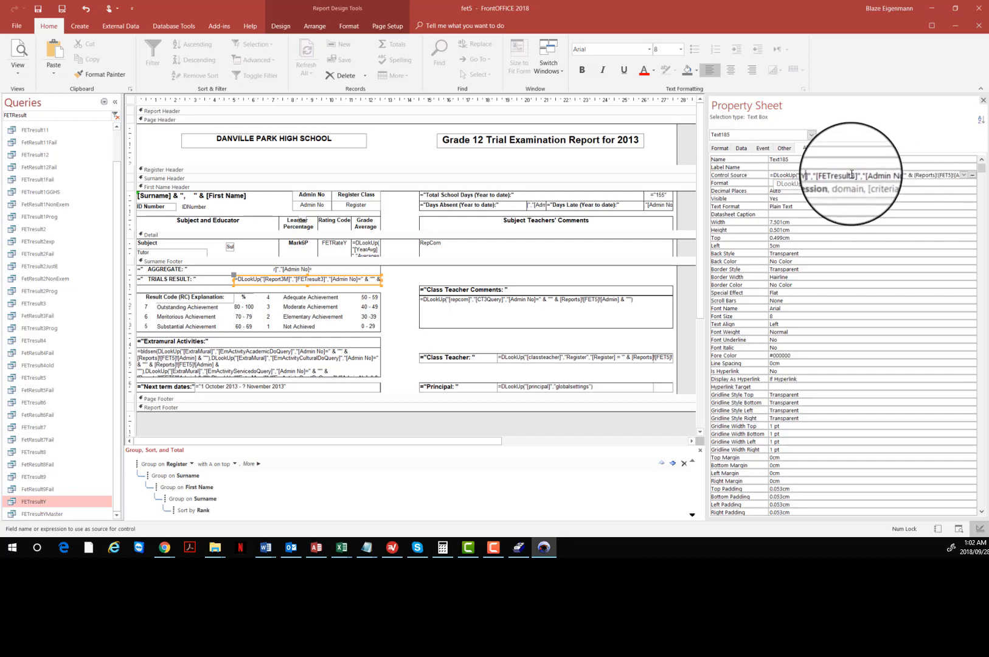
type("ReportY")
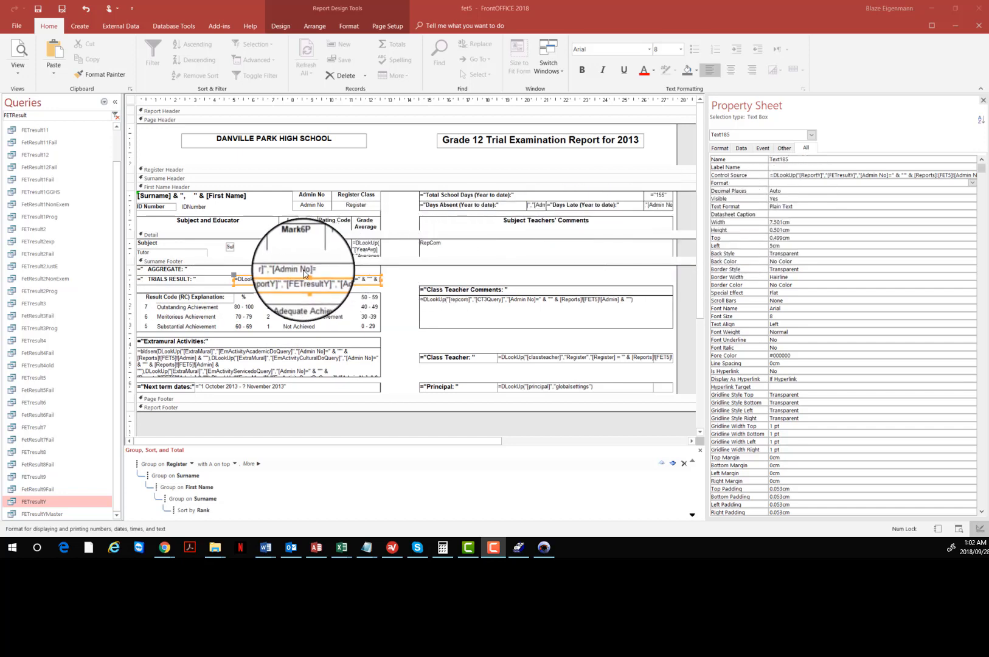
Select the whole fet5 report and set its record source back to Cumulative5.
left_click(130, 100)
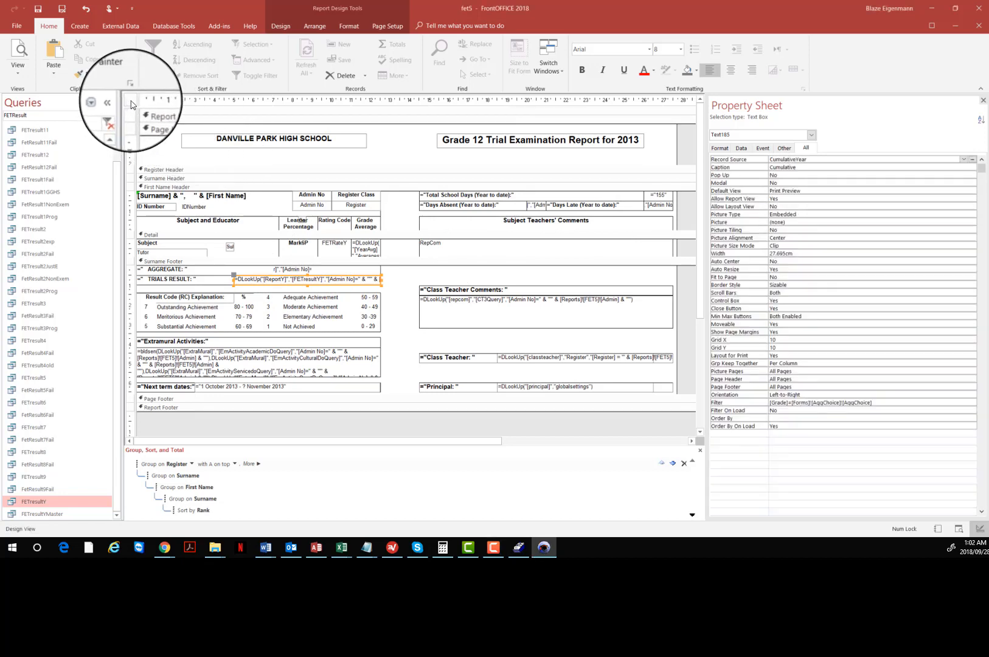
double_click(793, 159)
left_click_drag(796, 159, 817, 159)
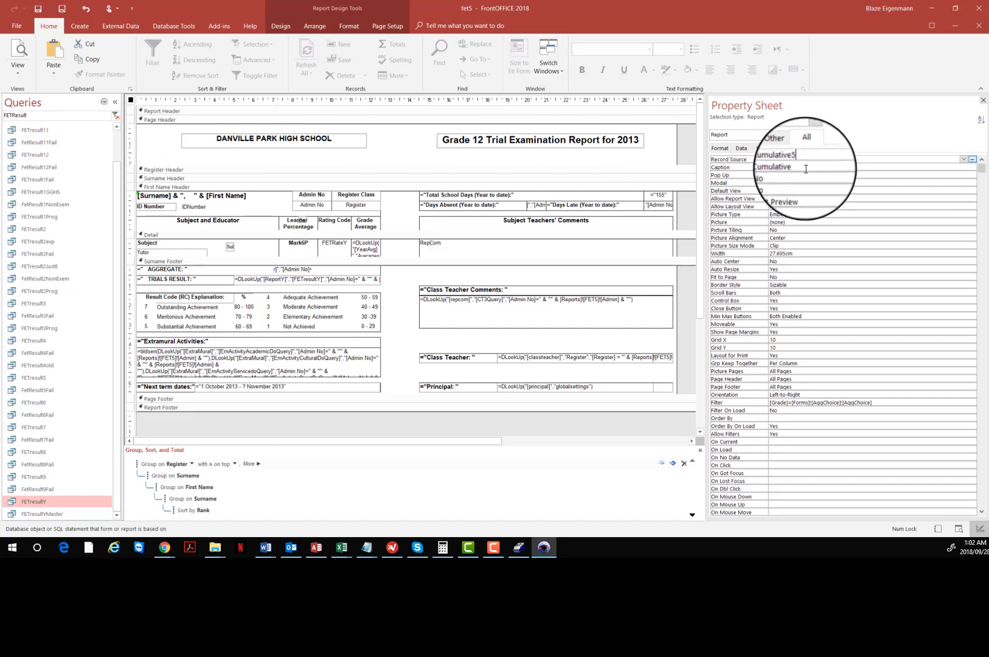
type("5")
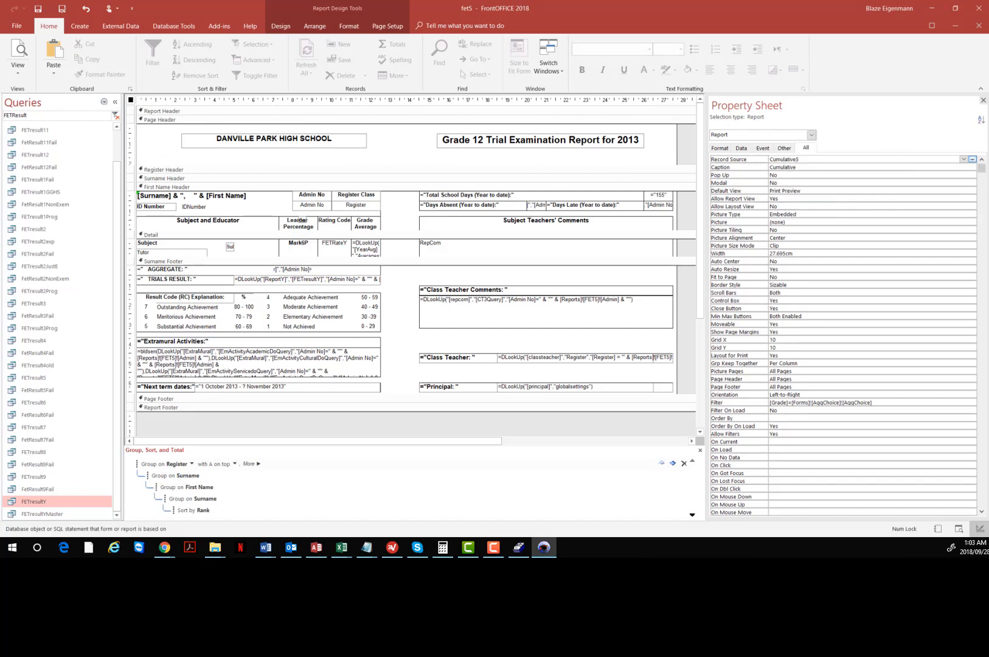
Set the Learner Percentage text box's control source to Term5 and the Rating Code text box's control source to FETRate5.
left_click(298, 243)
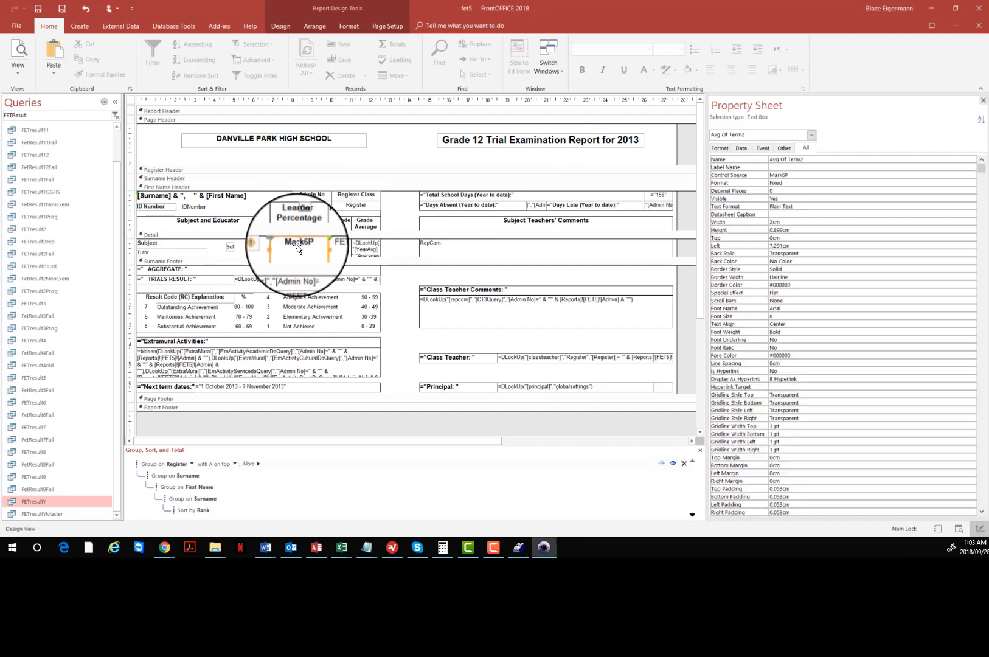
left_click(726, 175)
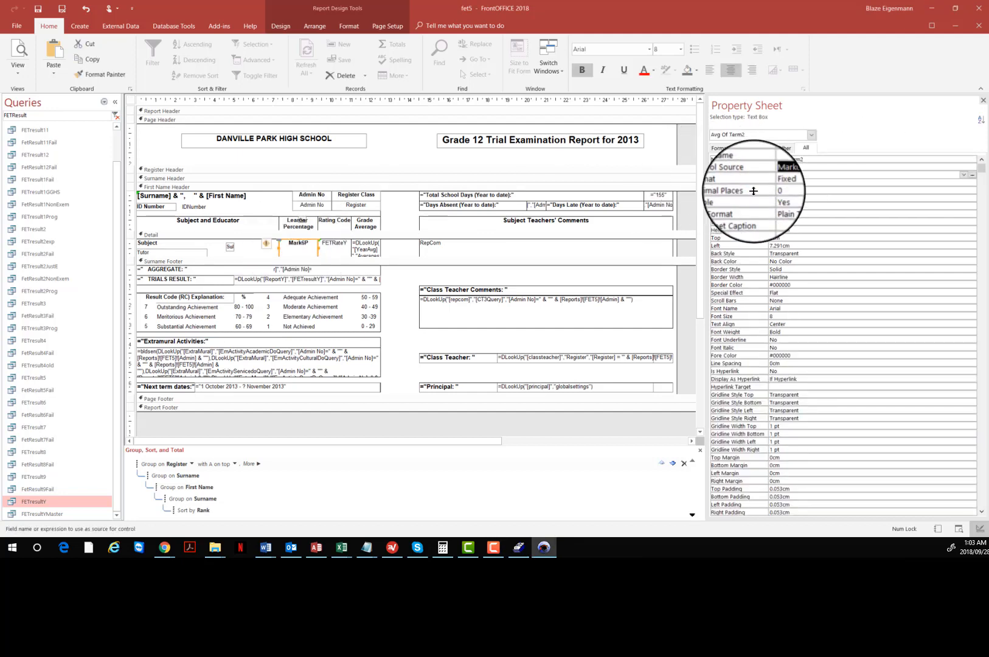
left_click(753, 191)
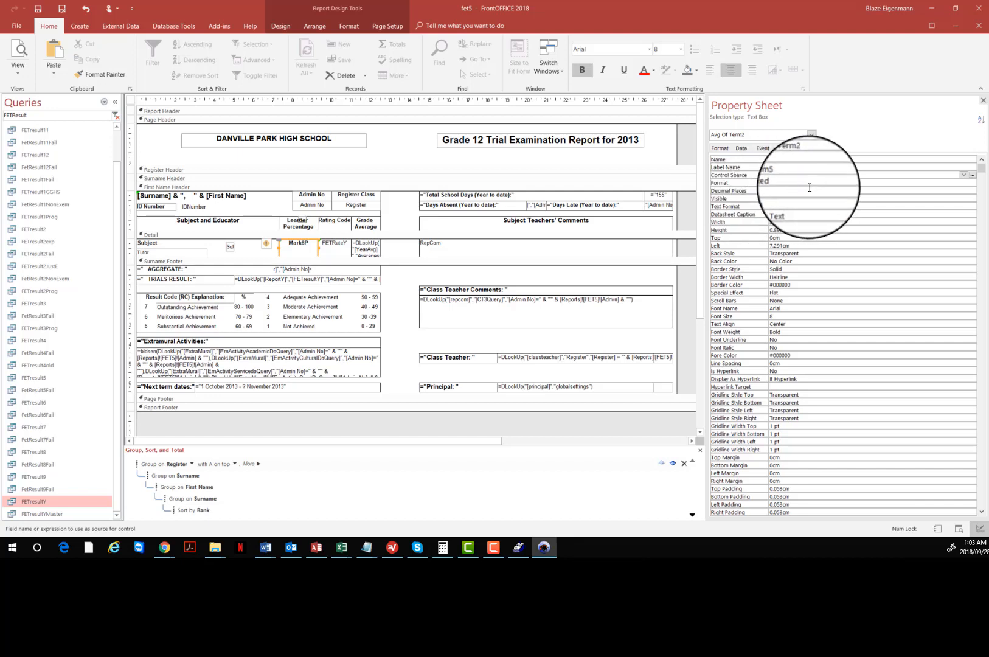
left_click(334, 244)
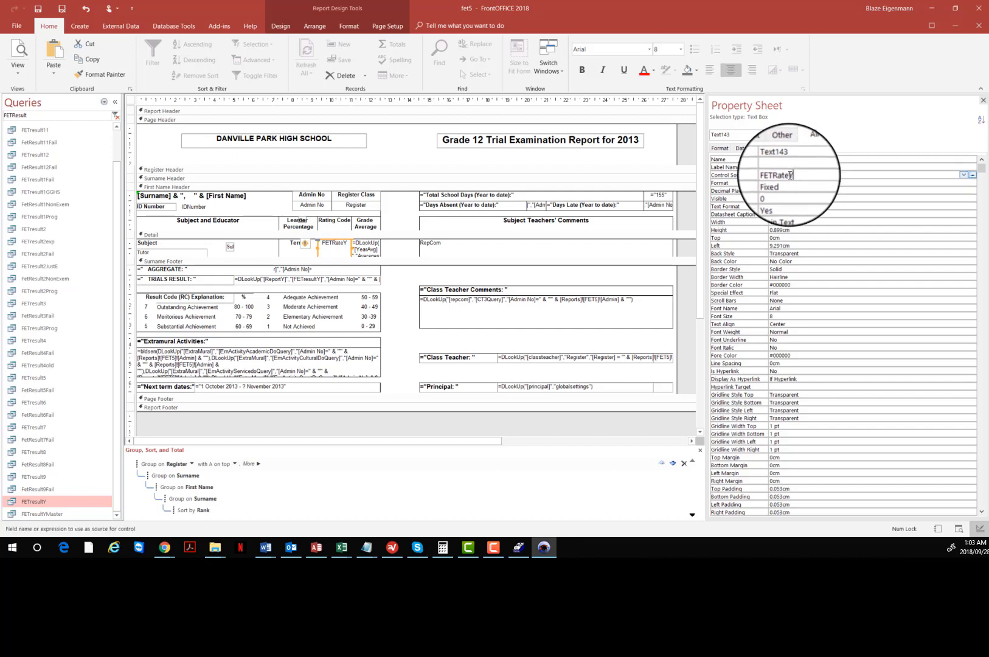
left_click_drag(790, 175, 797, 175)
type("5")
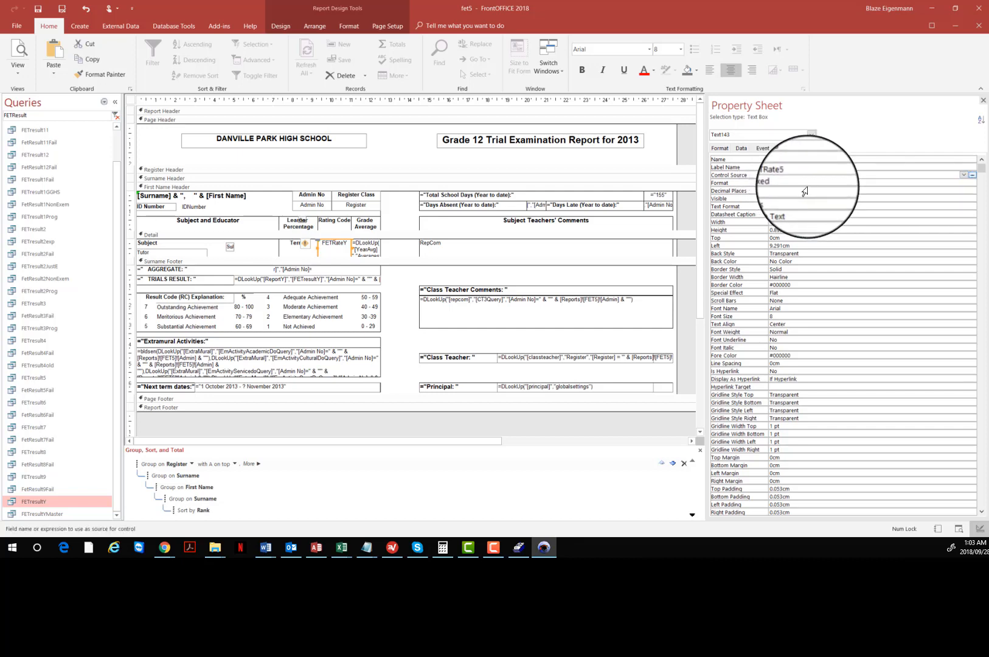
left_click(803, 191)
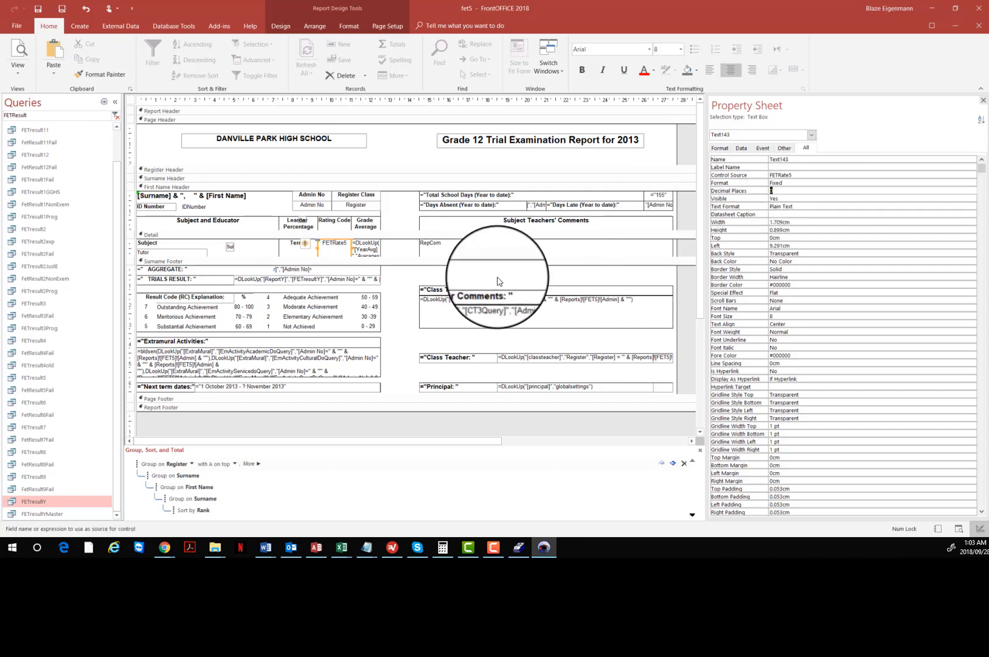
Change the Grade Average text box's control source to look up T5Avg from Averages5.
left_click(360, 248)
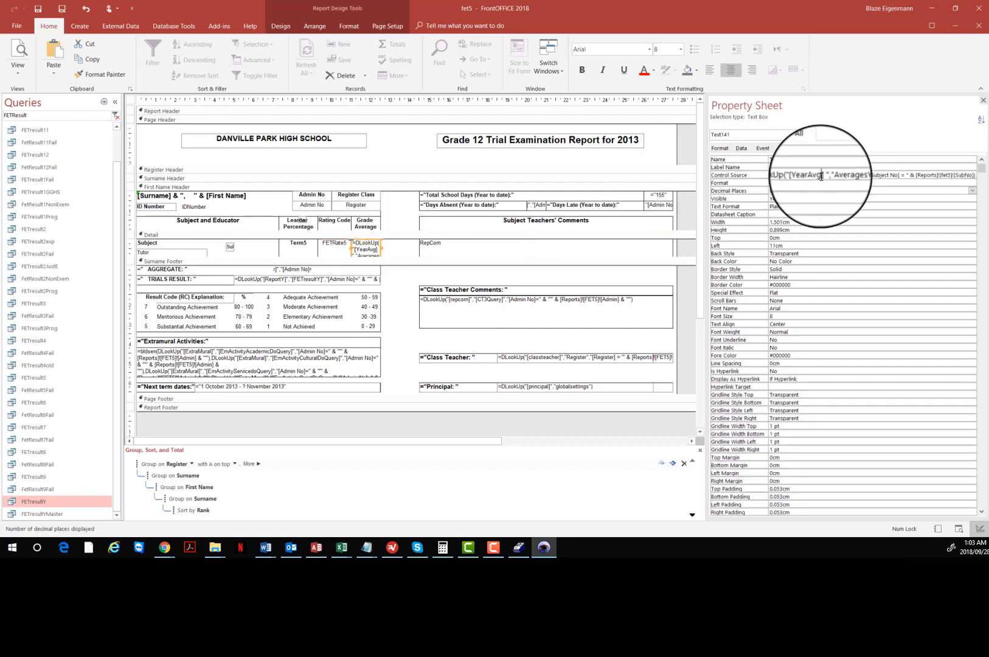
left_click(819, 176)
left_click_drag(813, 175, 802, 174)
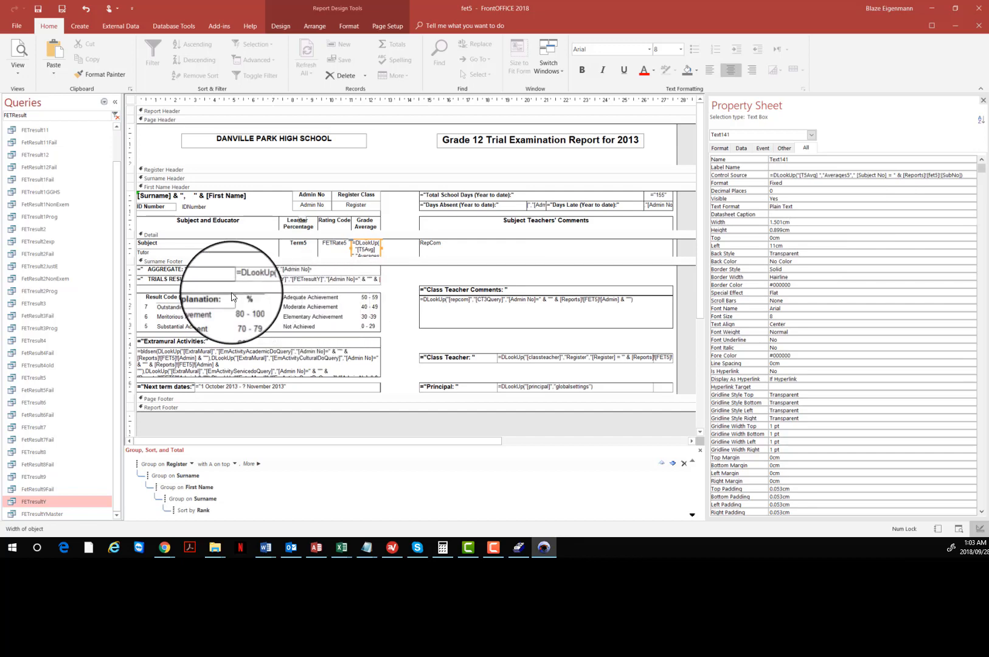
Change the aggregate text box's control source to look up agg5 from positions5.
left_click(311, 268)
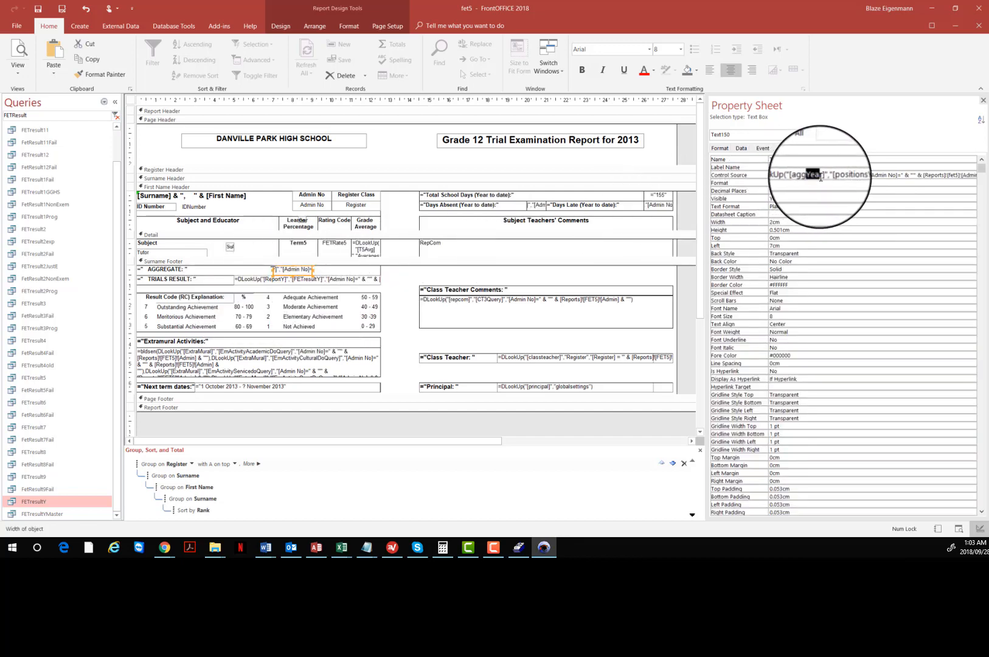
type("5")
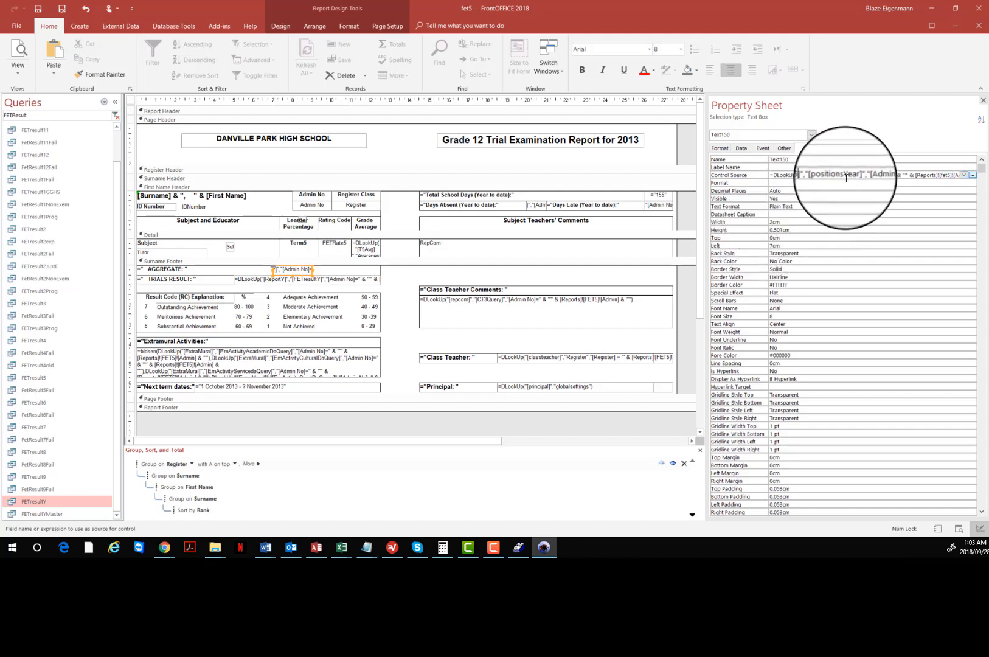
left_click_drag(845, 174, 855, 175)
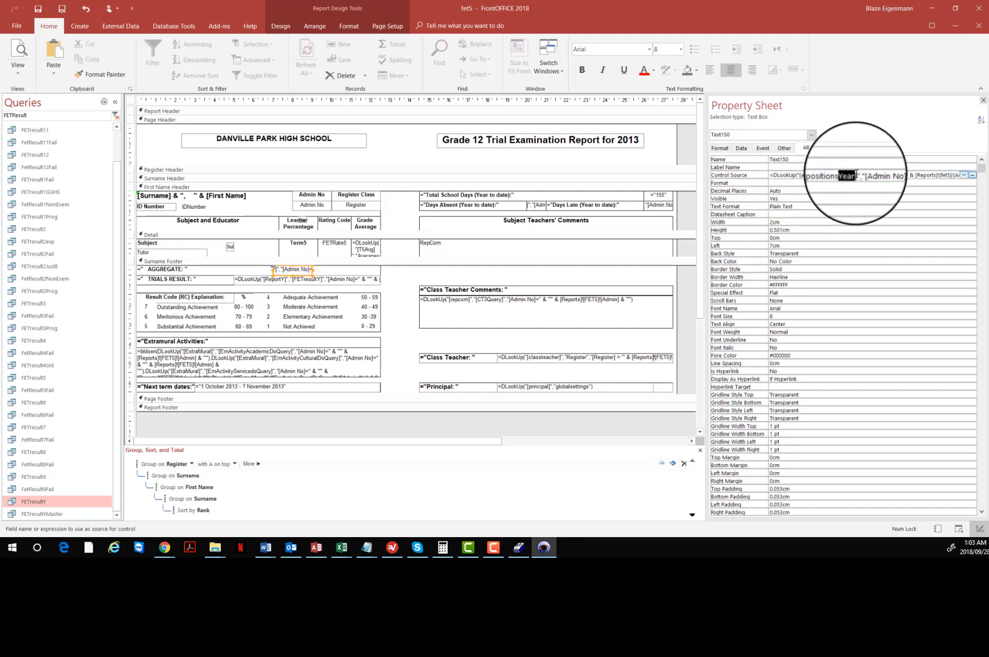
type("5")
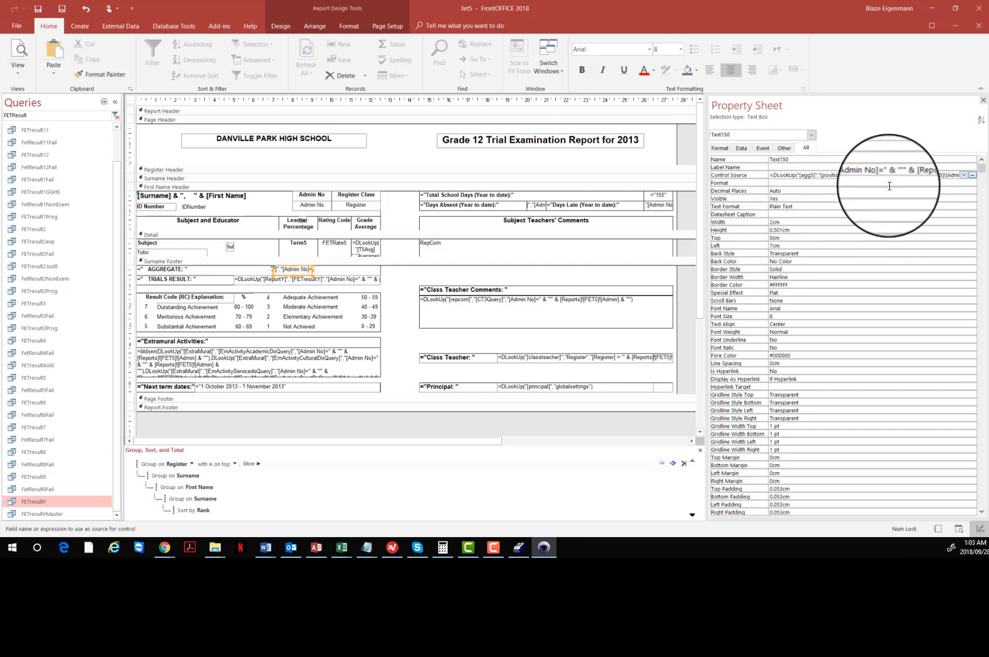
Edit the report field and query names in the Trials Result text box's lookup expression.
left_click(275, 280)
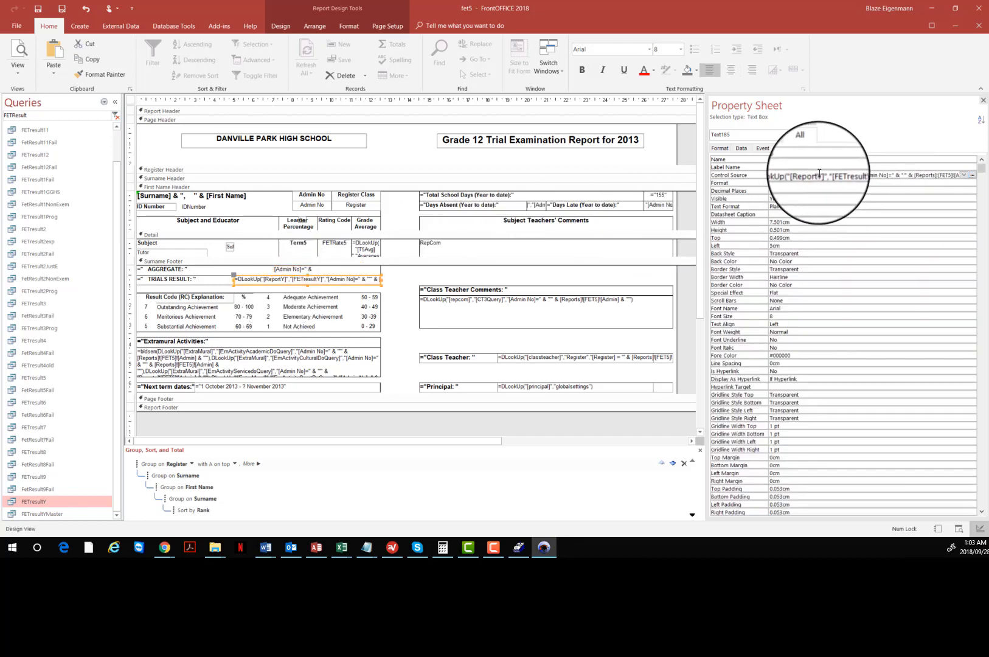
left_click(819, 174)
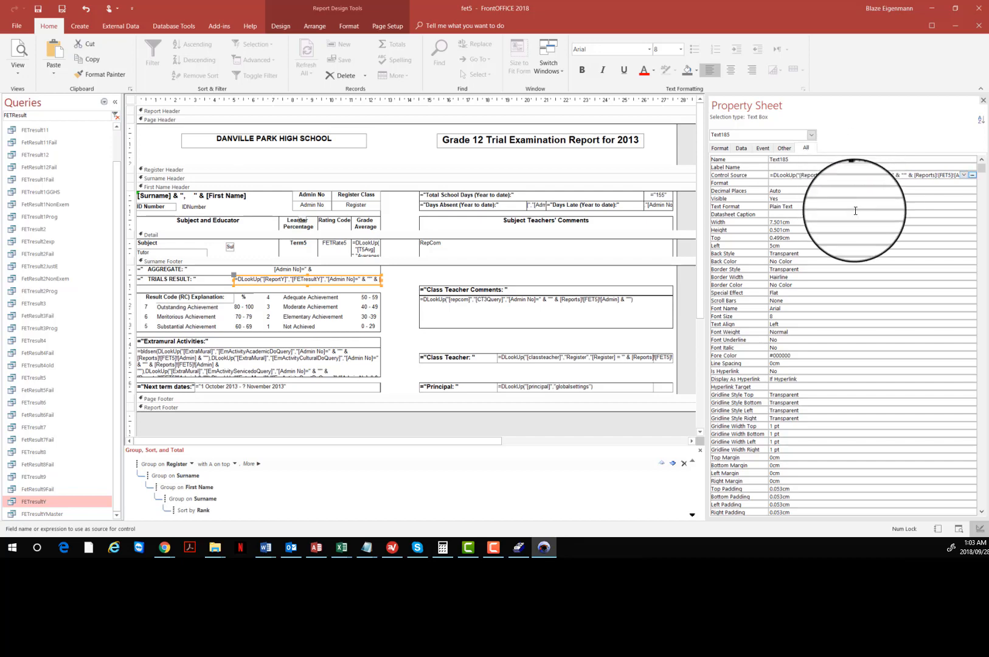
left_click(879, 200)
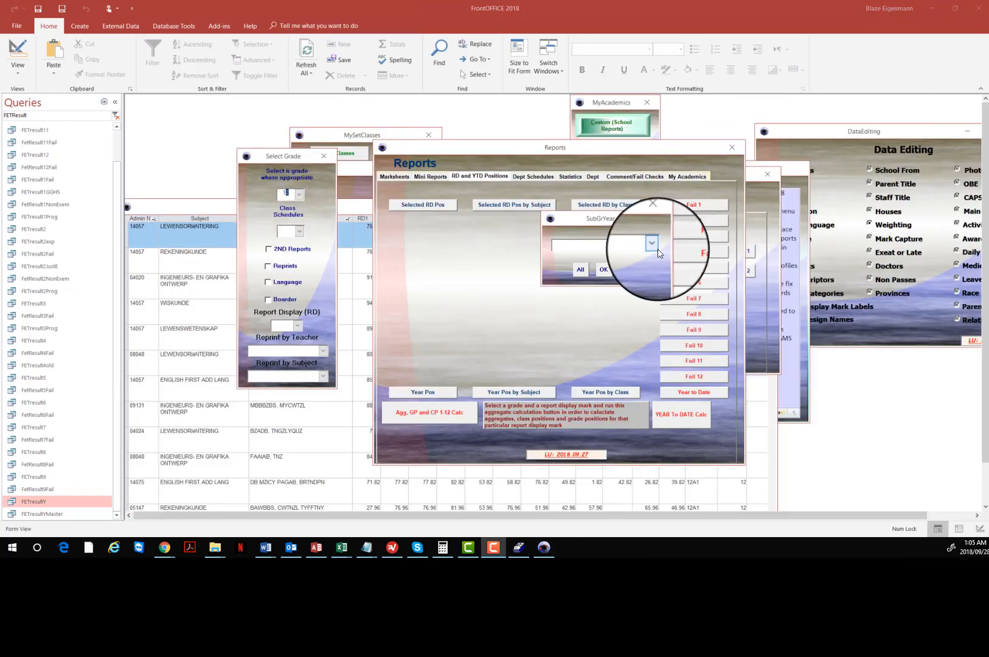
Show the year position report by subject for AFRIKAANS HUISTAAL12 and enlarge its preview.
left_click_drag(591, 219, 600, 211)
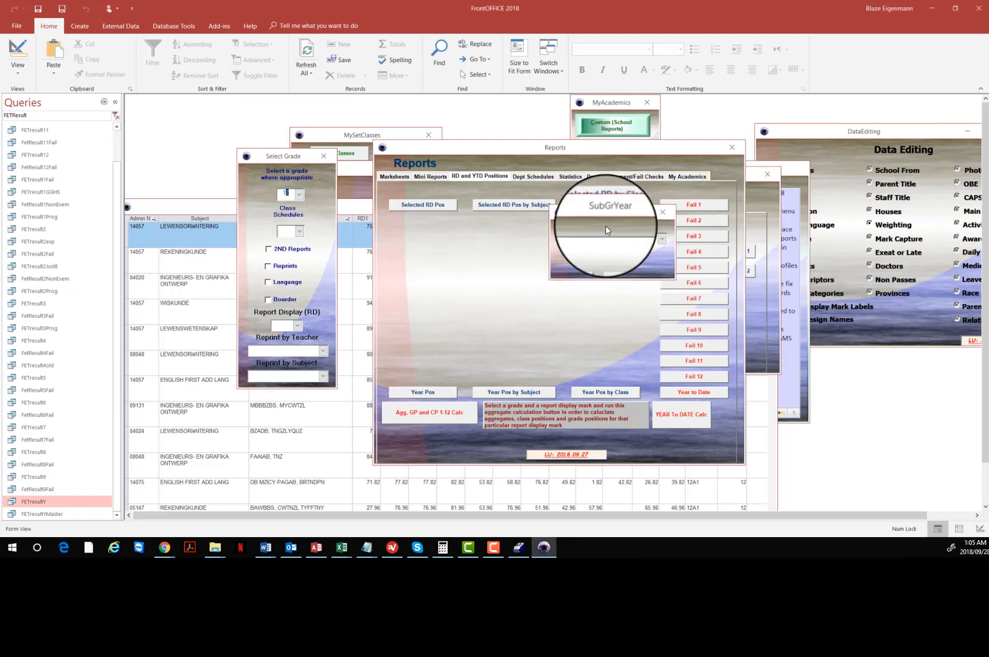
left_click(661, 239)
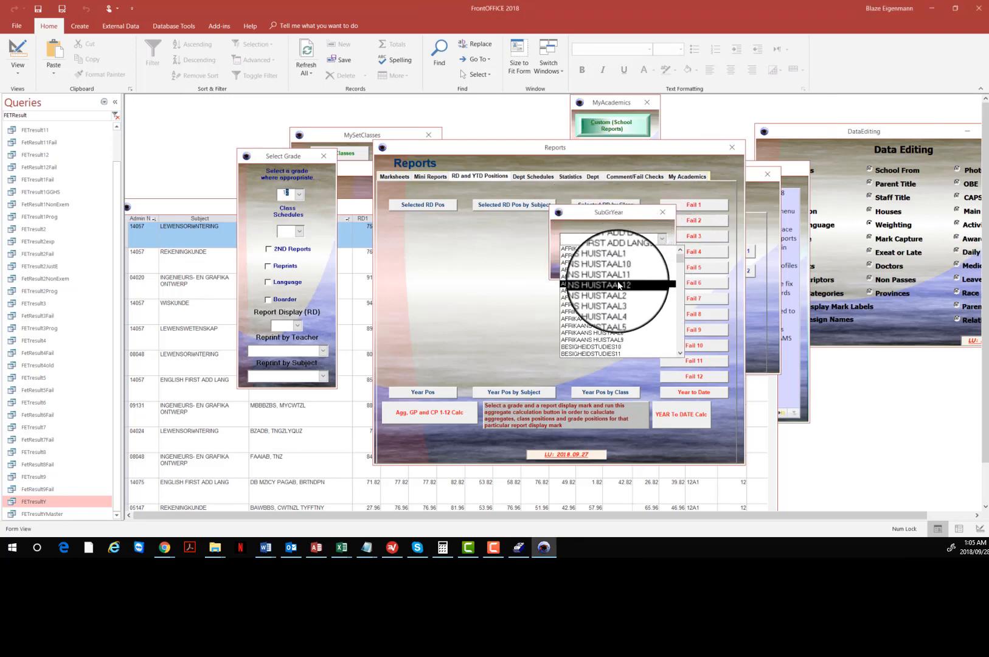
left_click(598, 282)
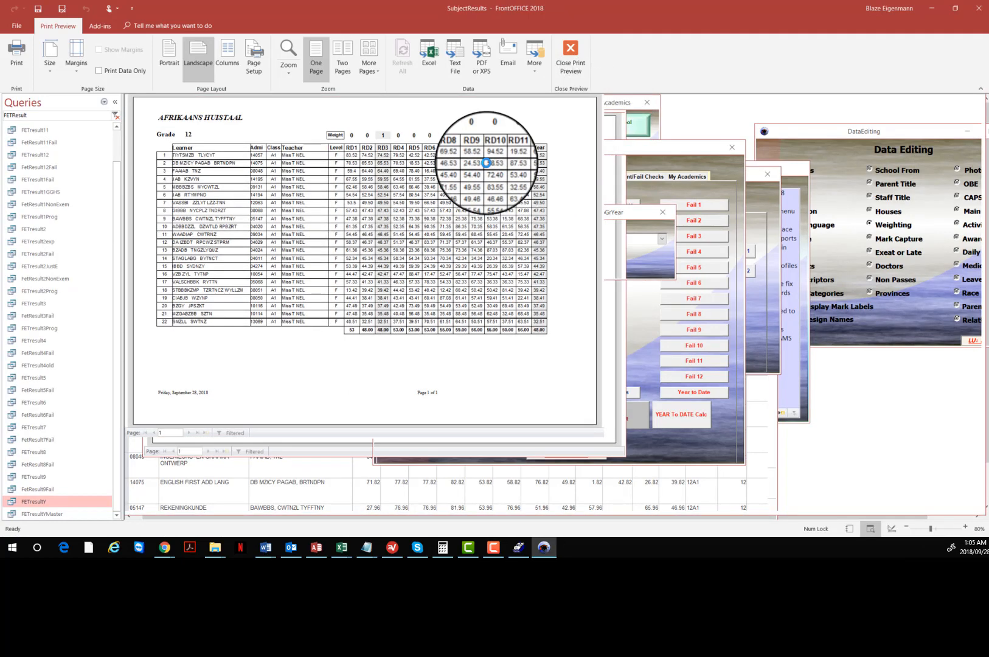
left_click(486, 163)
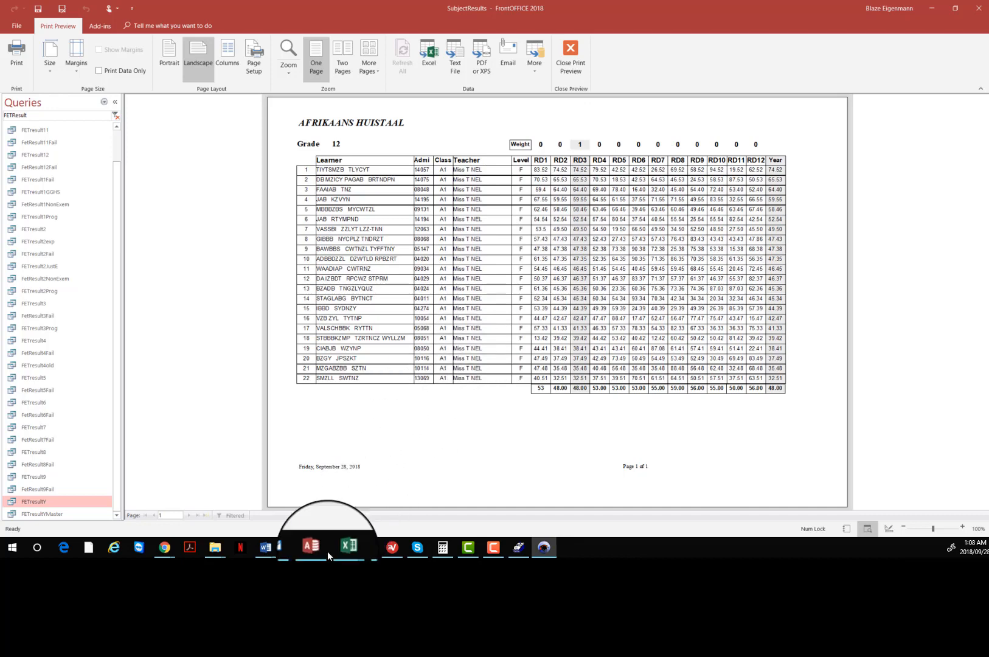
Switch to the Maintain Learner Task Assessments window and load the Grade 12 English Home Language marks for Term2 : 2018/04/10 - 2018/06/22.
mouse_move(347, 548)
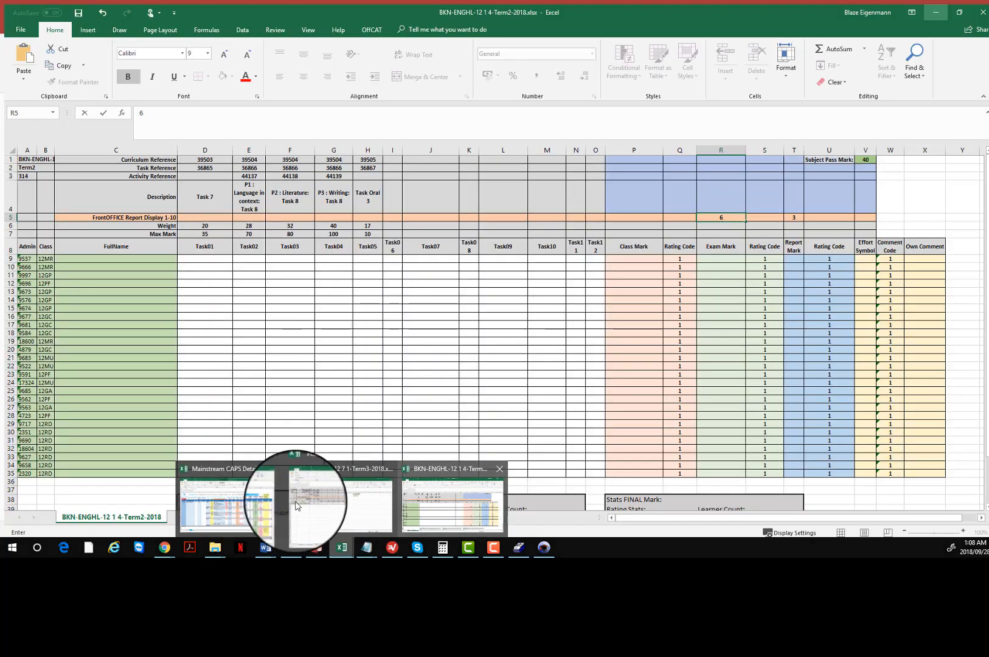
mouse_move(318, 502)
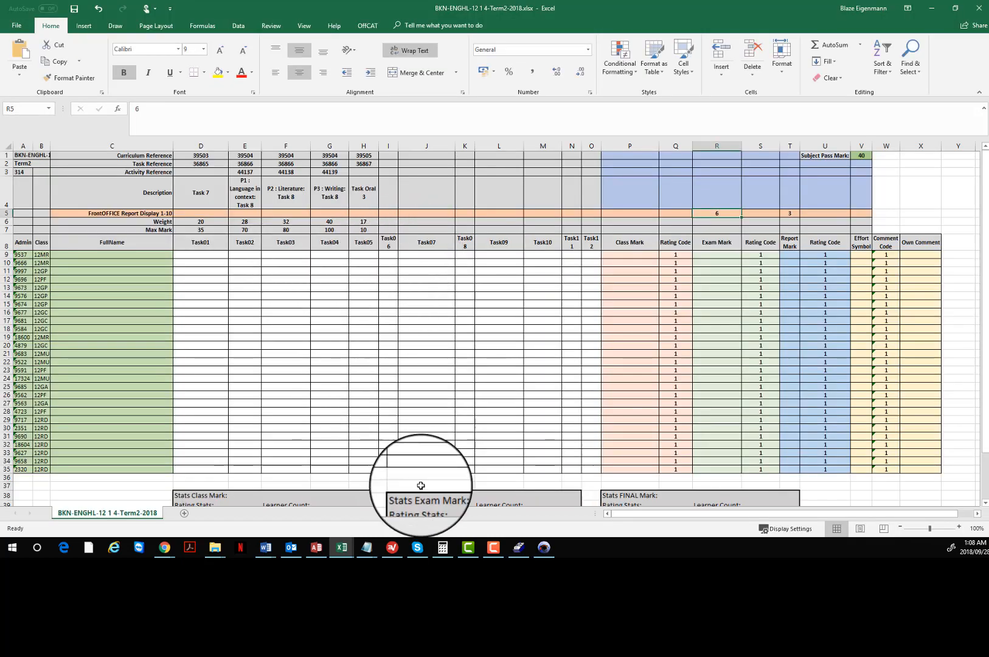
left_click(513, 549)
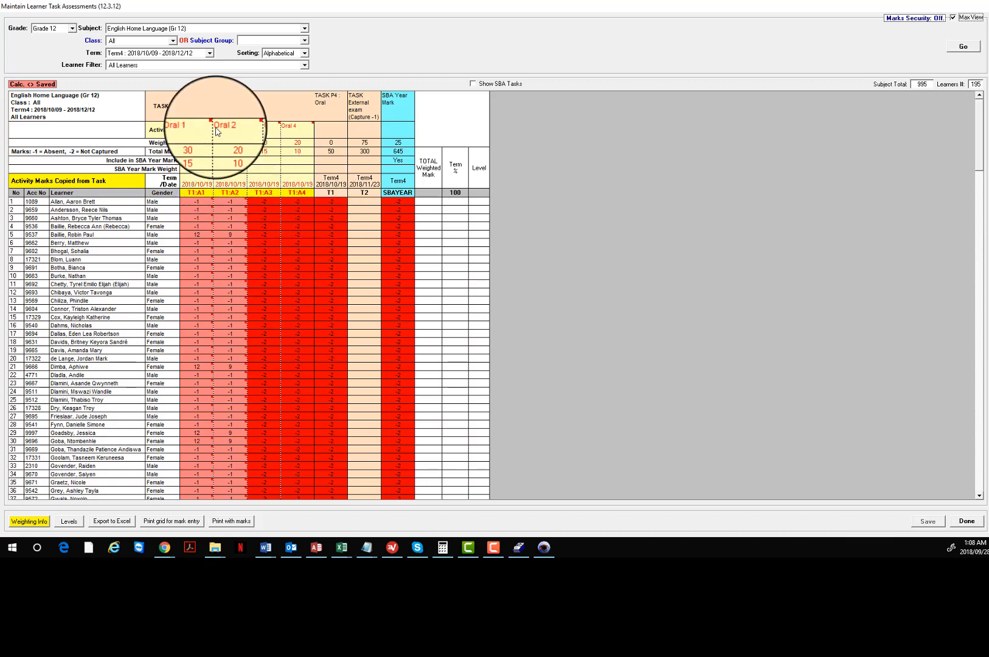
left_click(210, 53)
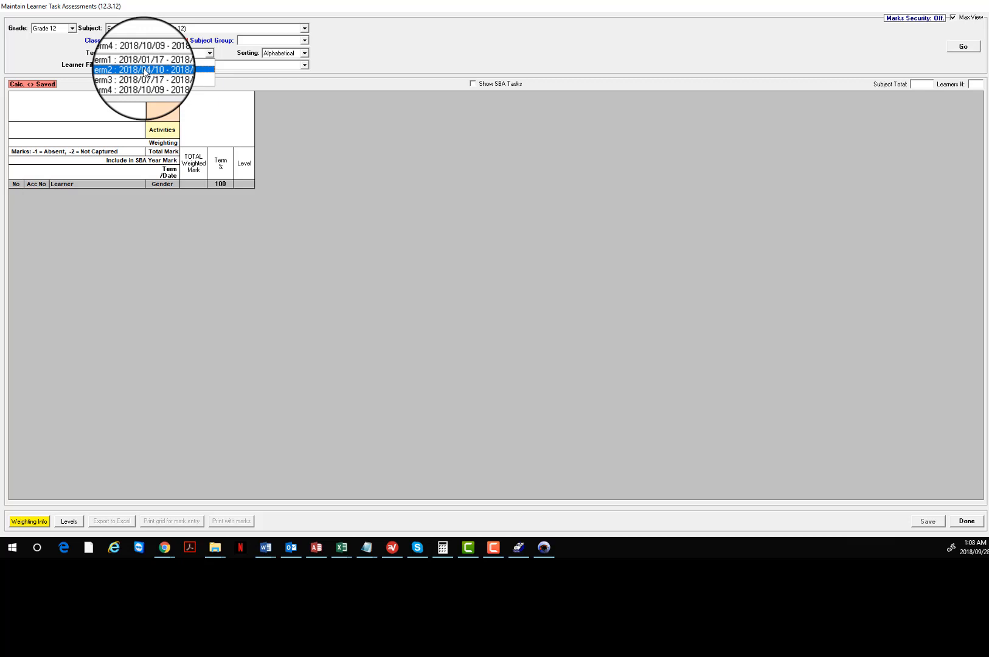
left_click(145, 70)
left_click(963, 46)
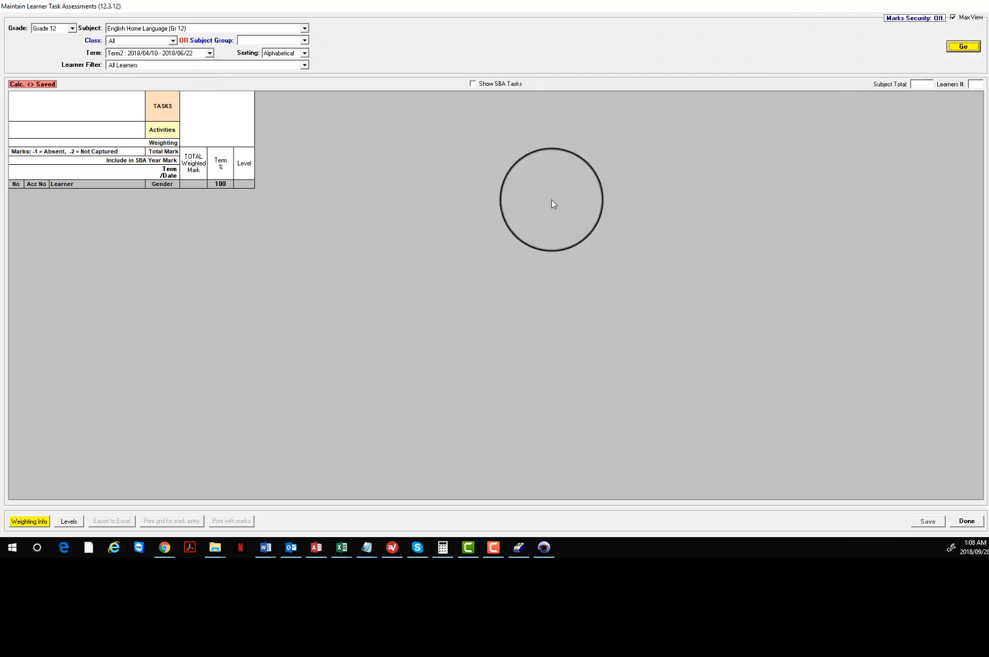